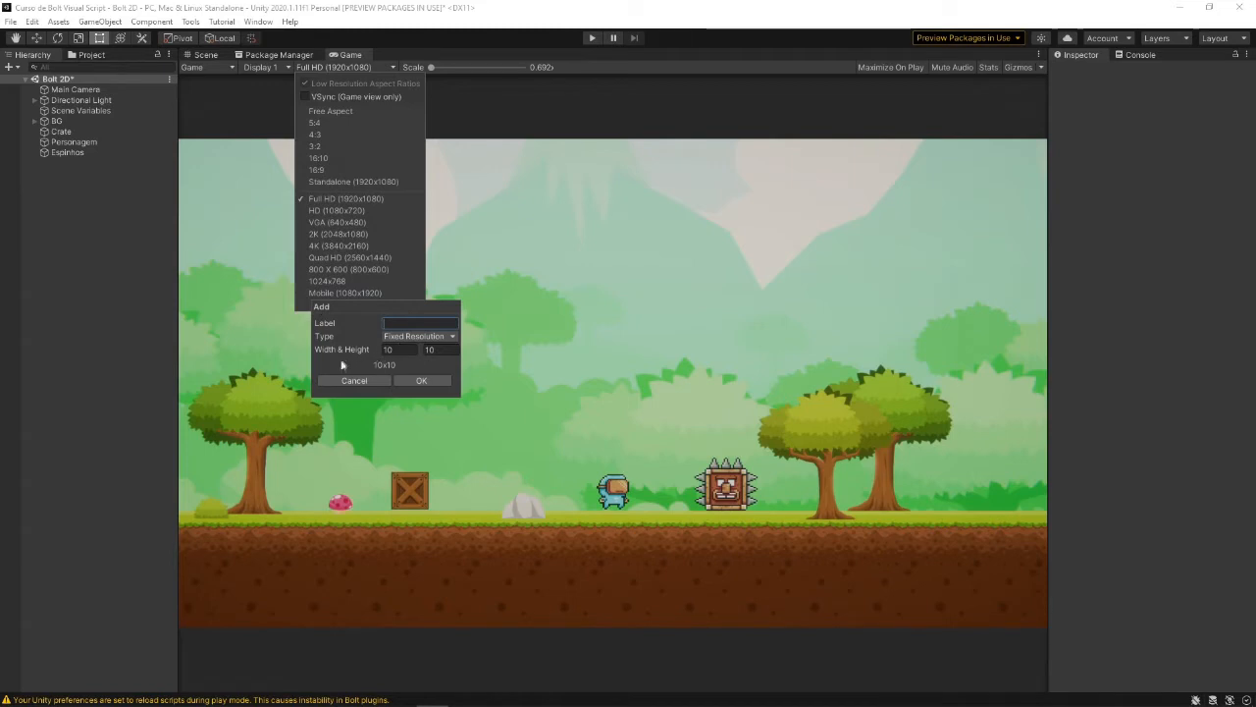
{"action": "left_click", "coordinate": [403, 351]}
{"action": "type", "text": "1920"}
{"action": "left_click", "coordinate": [445, 355]}
{"action": "type", "text": "1080"}
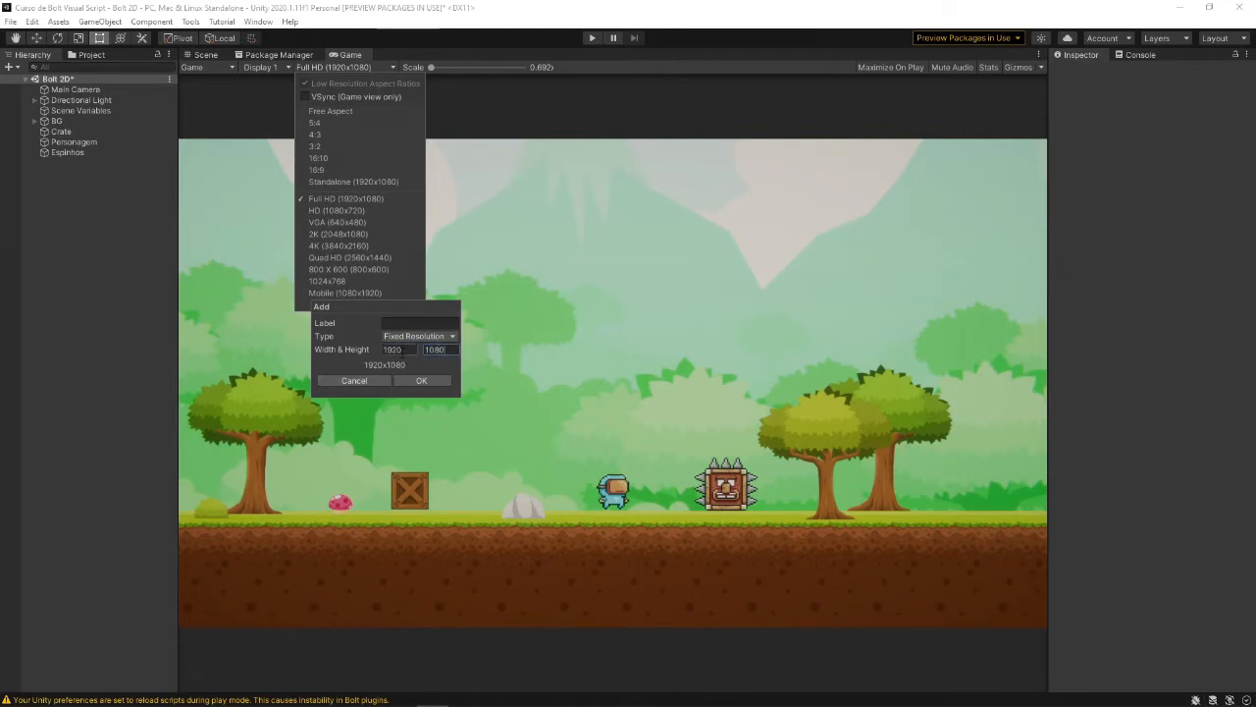
{"action": "left_click", "coordinate": [409, 353]}
{"action": "type", "text": "1080"}
{"action": "key", "text": "Tab"}
{"action": "type", "text": "10"}
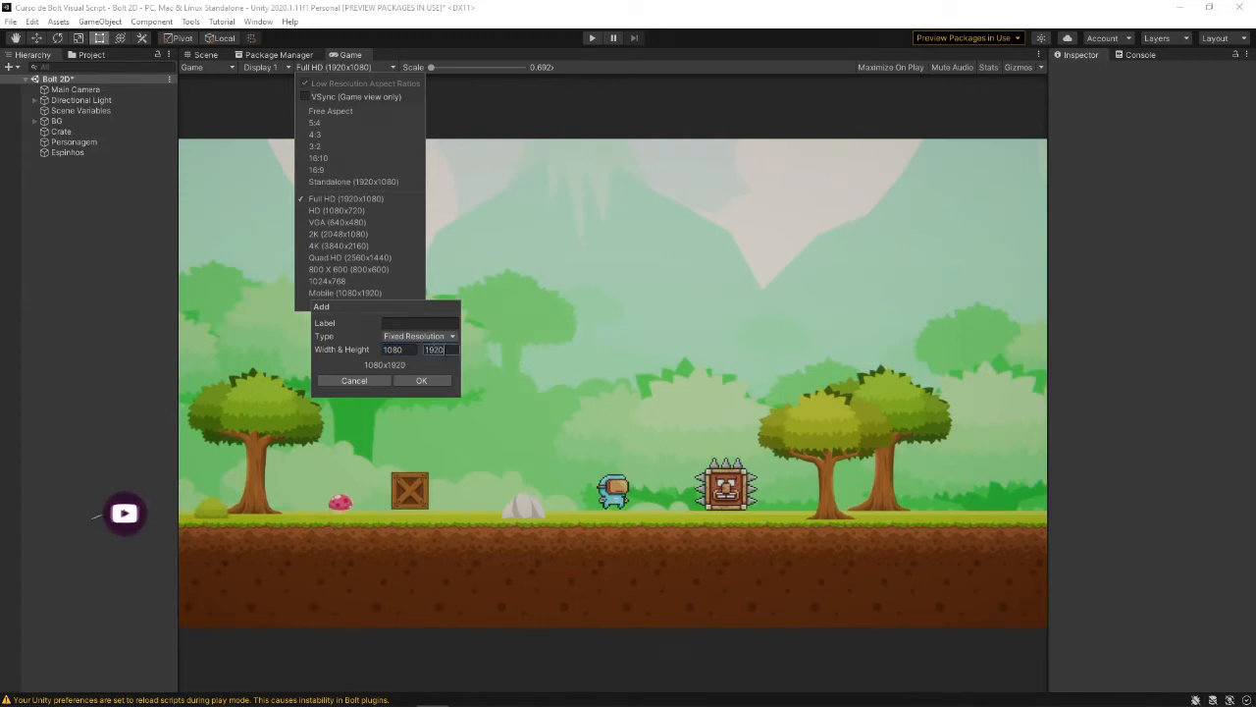
{"action": "left_click", "coordinate": [349, 381]}
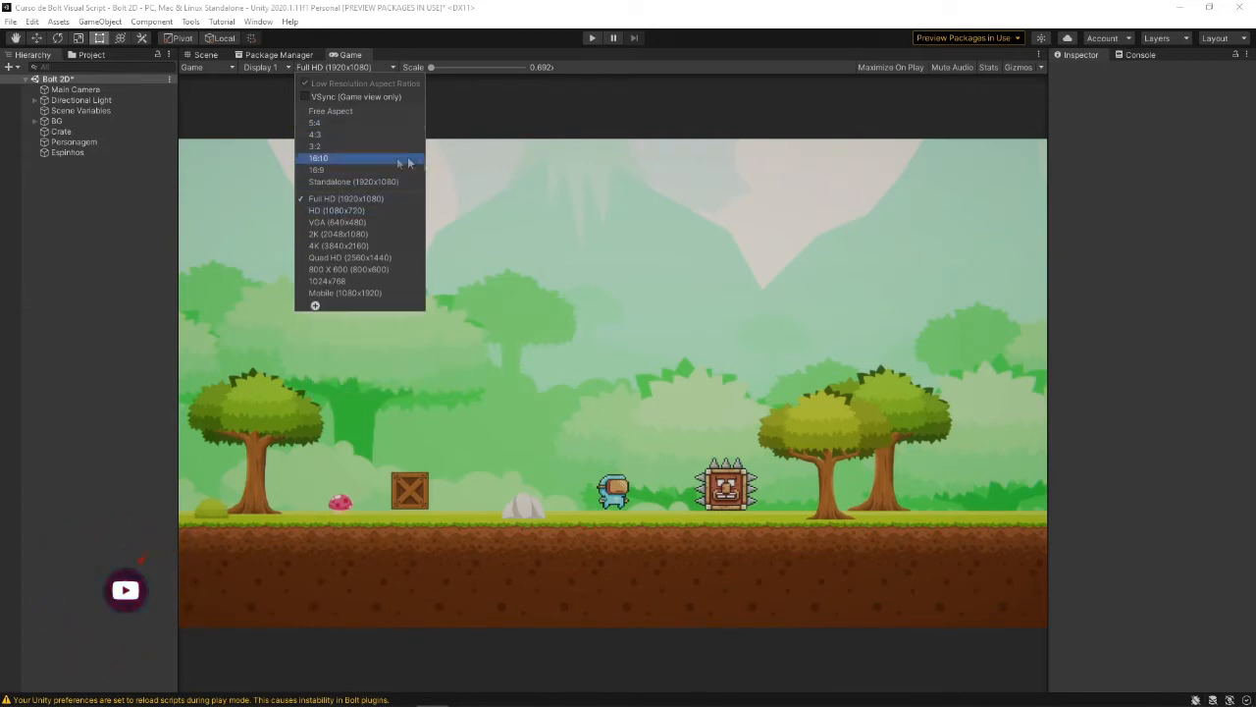
Preview the game at the Mobile (1080x1920) resolution, and return the preview to Full HD (1920x1080)
{"action": "left_click", "coordinate": [335, 200]}
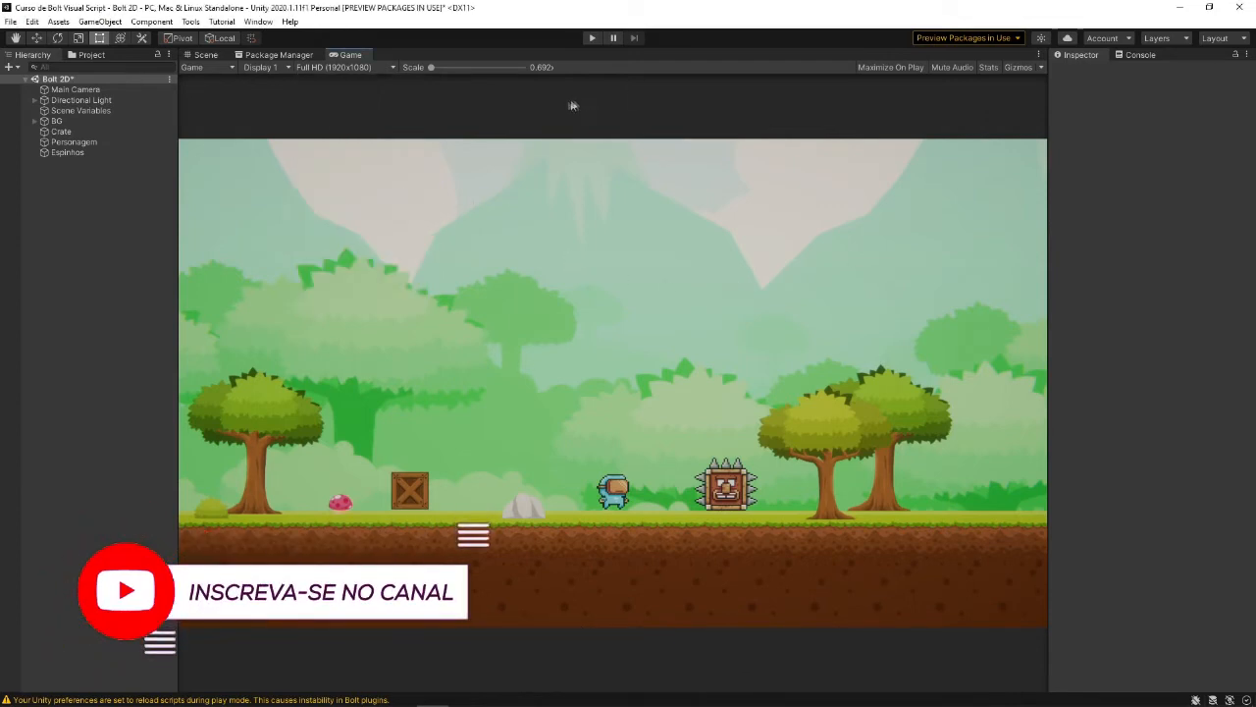
{"action": "left_click", "coordinate": [363, 67]}
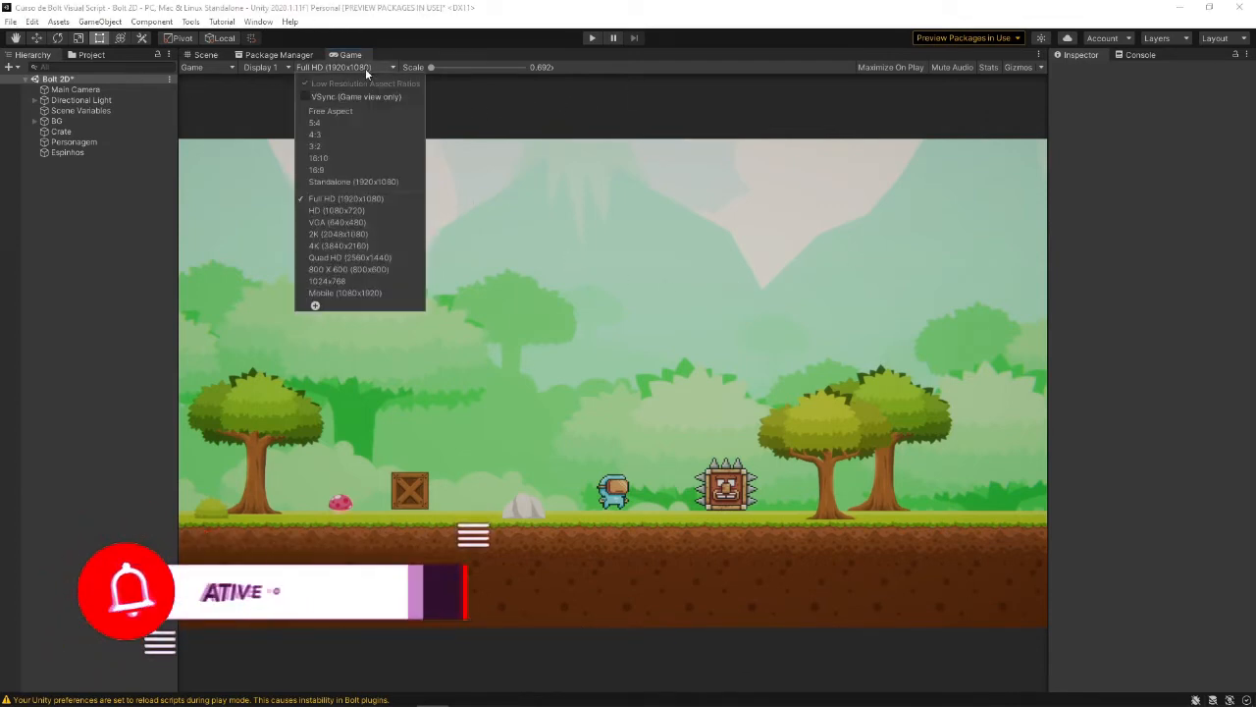
{"action": "left_click", "coordinate": [373, 292]}
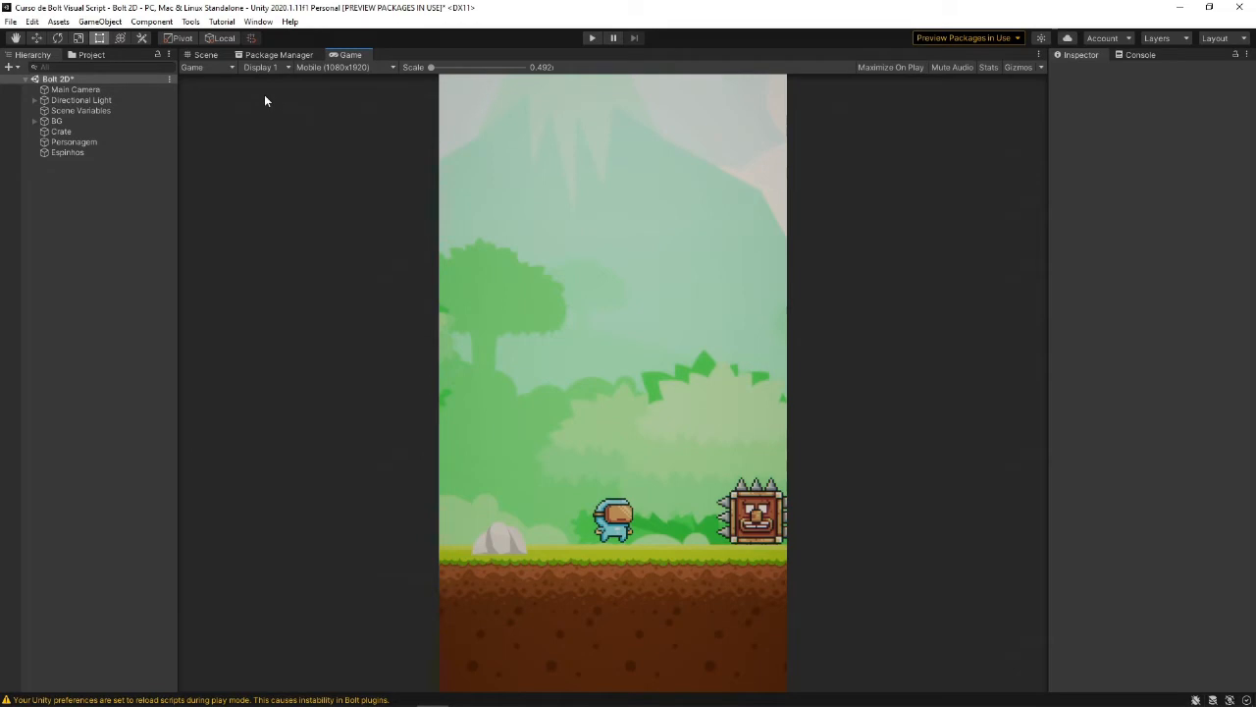
{"action": "left_click", "coordinate": [324, 67]}
{"action": "left_click", "coordinate": [376, 194]}
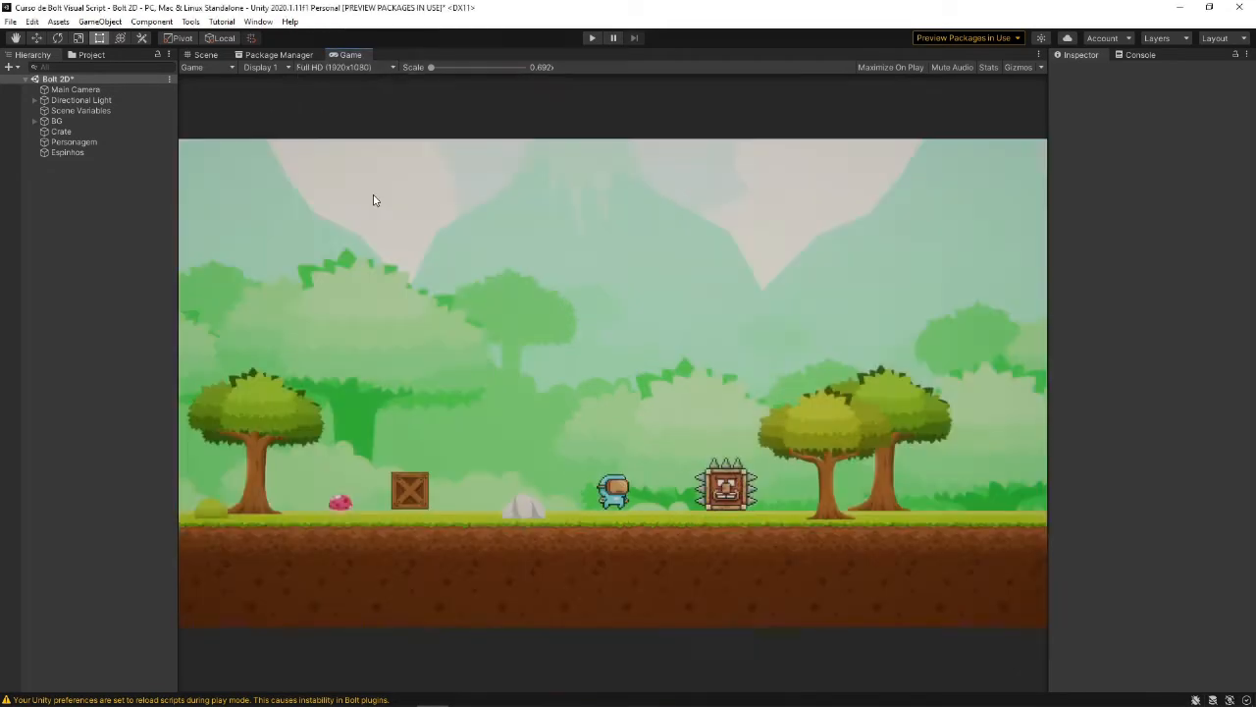
Add a standard UI Button to the scene from the Scene view
{"action": "left_click", "coordinate": [204, 55]}
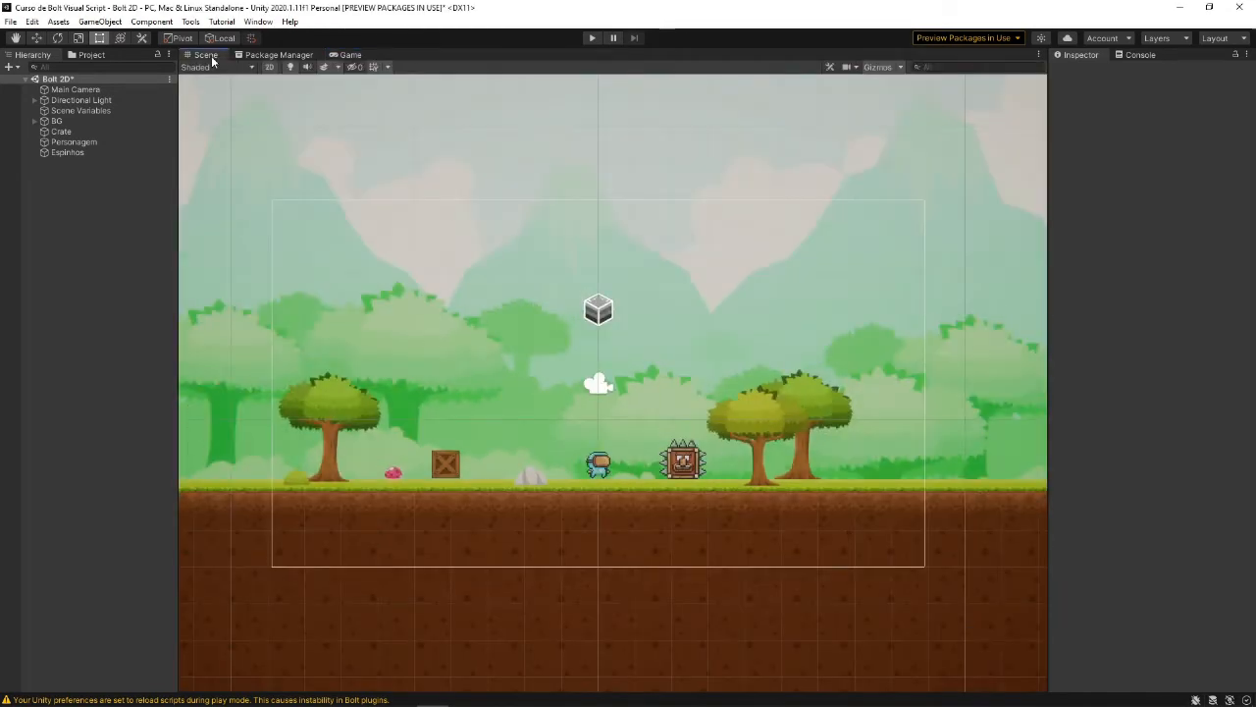
{"action": "right_click", "coordinate": [81, 356]}
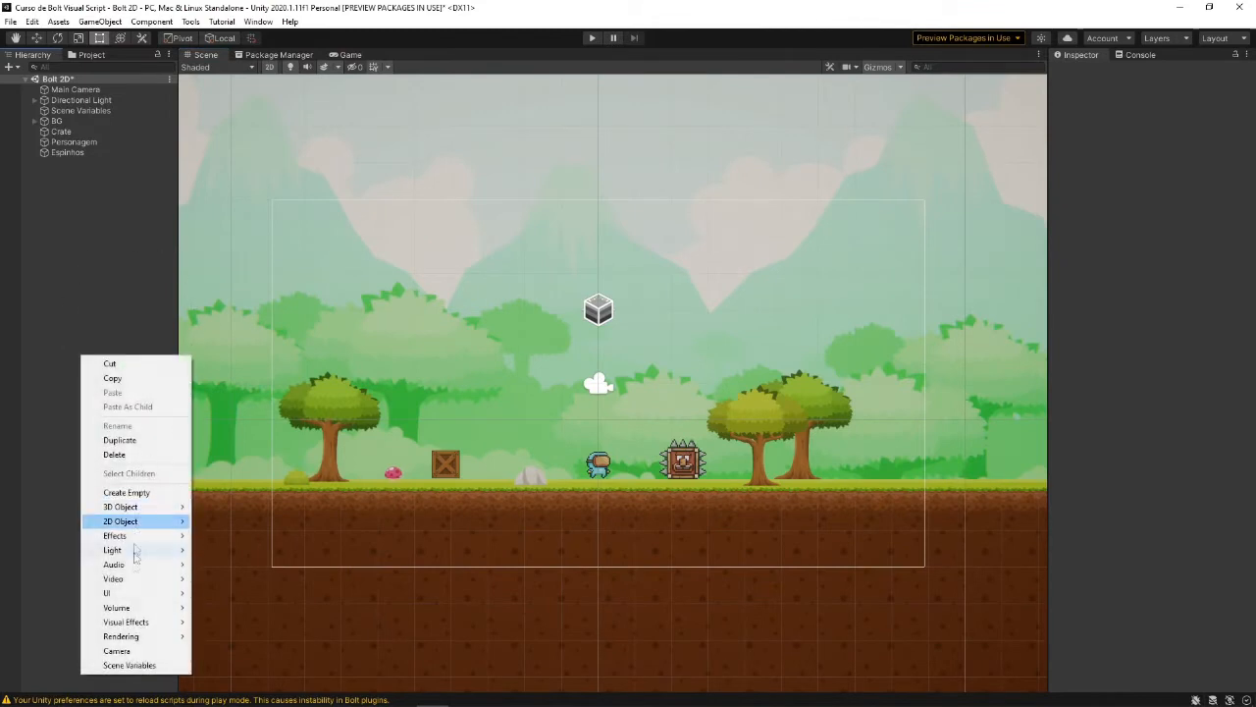
{"action": "mouse_move", "coordinate": [114, 597]}
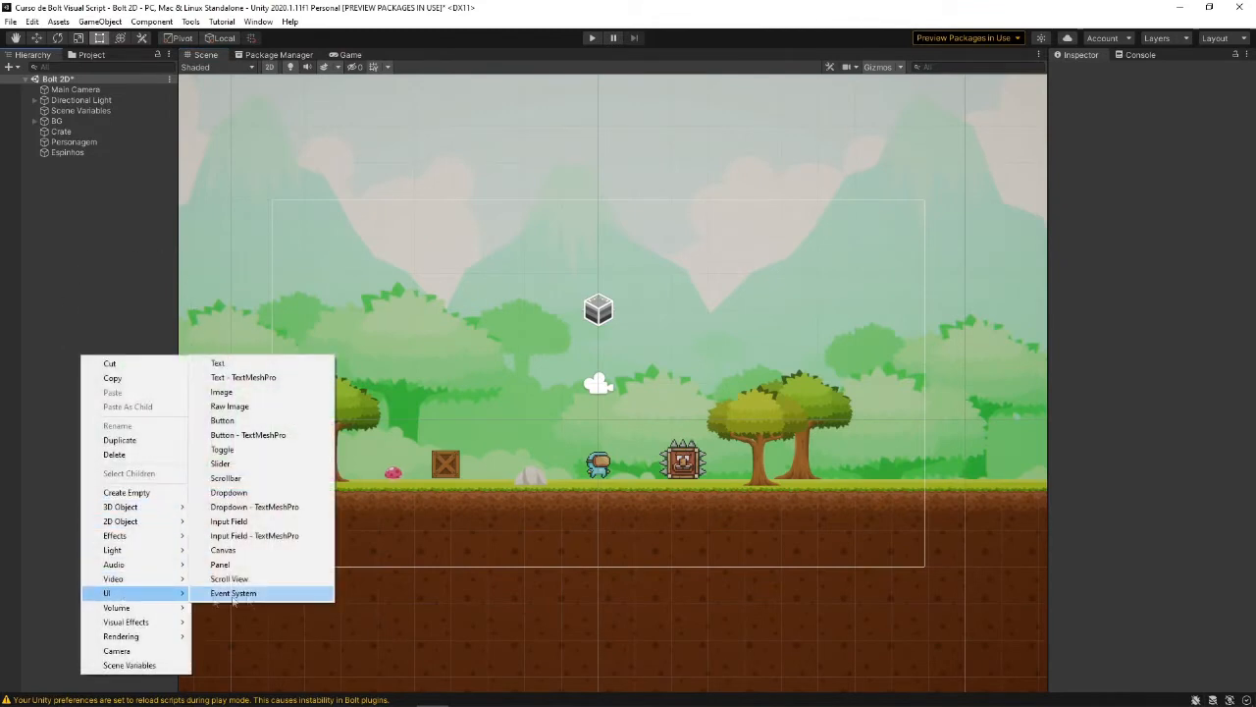
{"action": "left_click", "coordinate": [270, 422]}
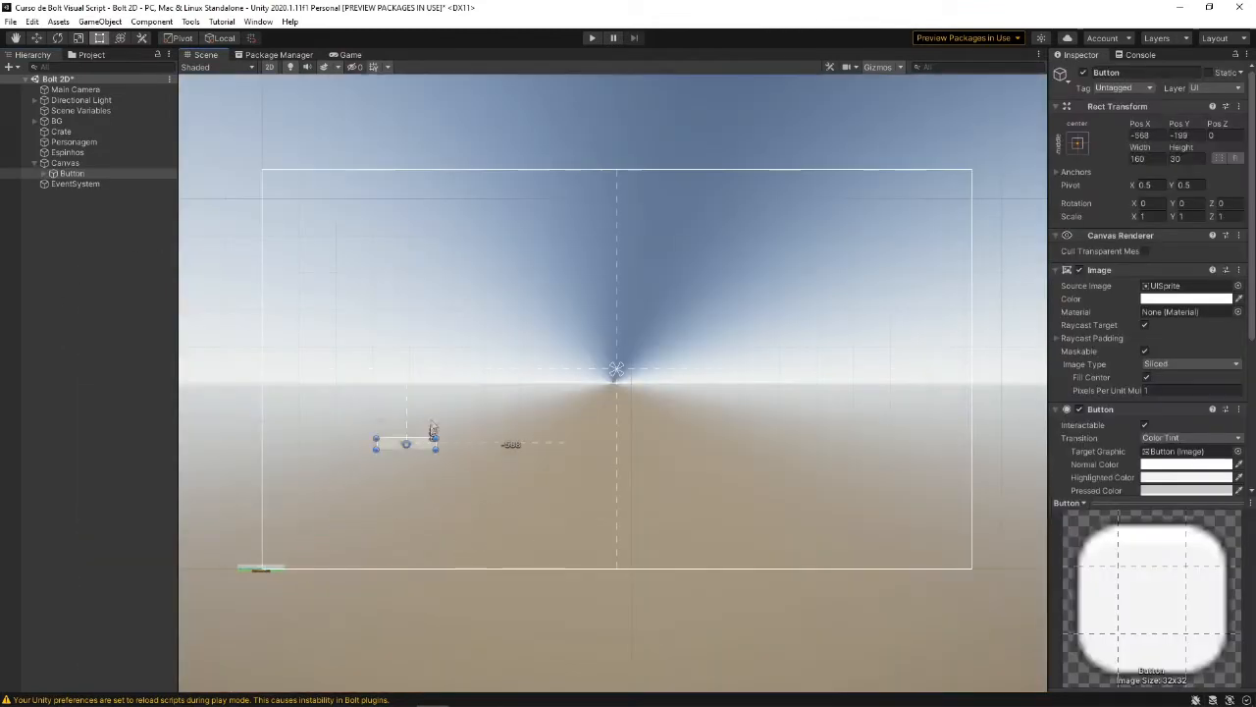
Try moving the button around the canvas and enlarging it to about 543 by 289
{"action": "left_click_drag", "start_coordinate": [392, 397], "coordinate": [498, 412]}
{"action": "key", "text": "w"}
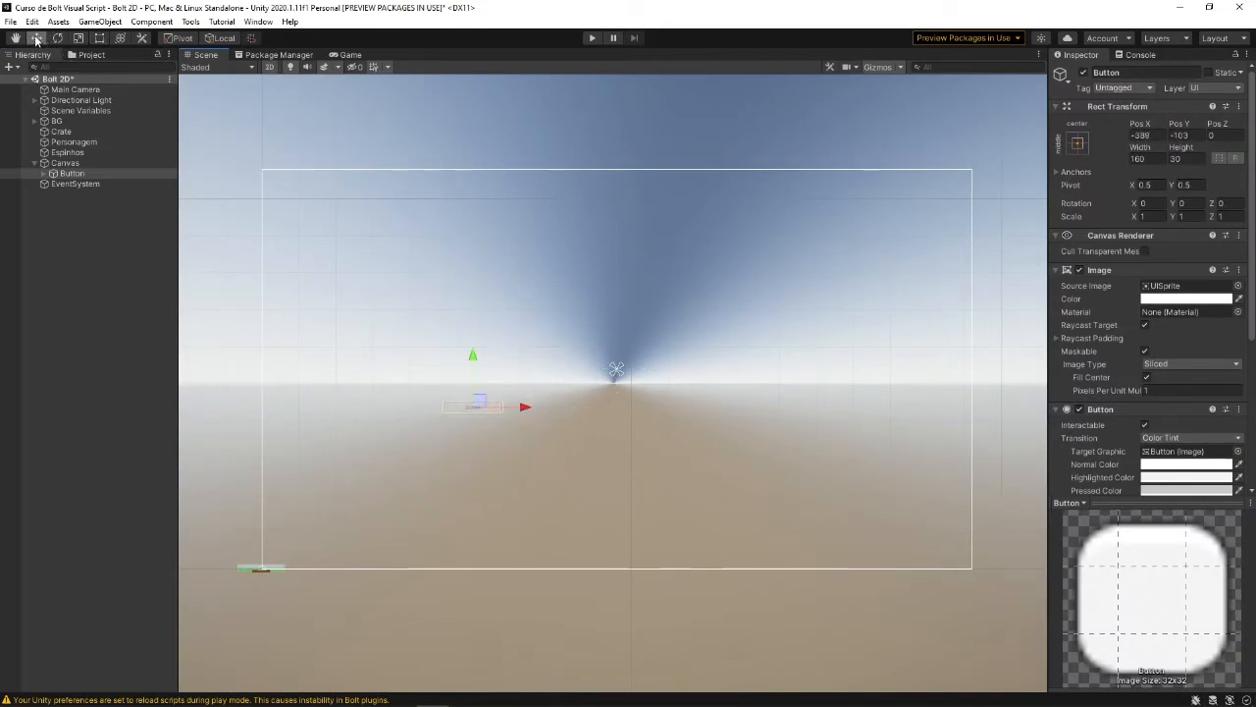
{"action": "left_click_drag", "start_coordinate": [477, 402], "coordinate": [520, 394]}
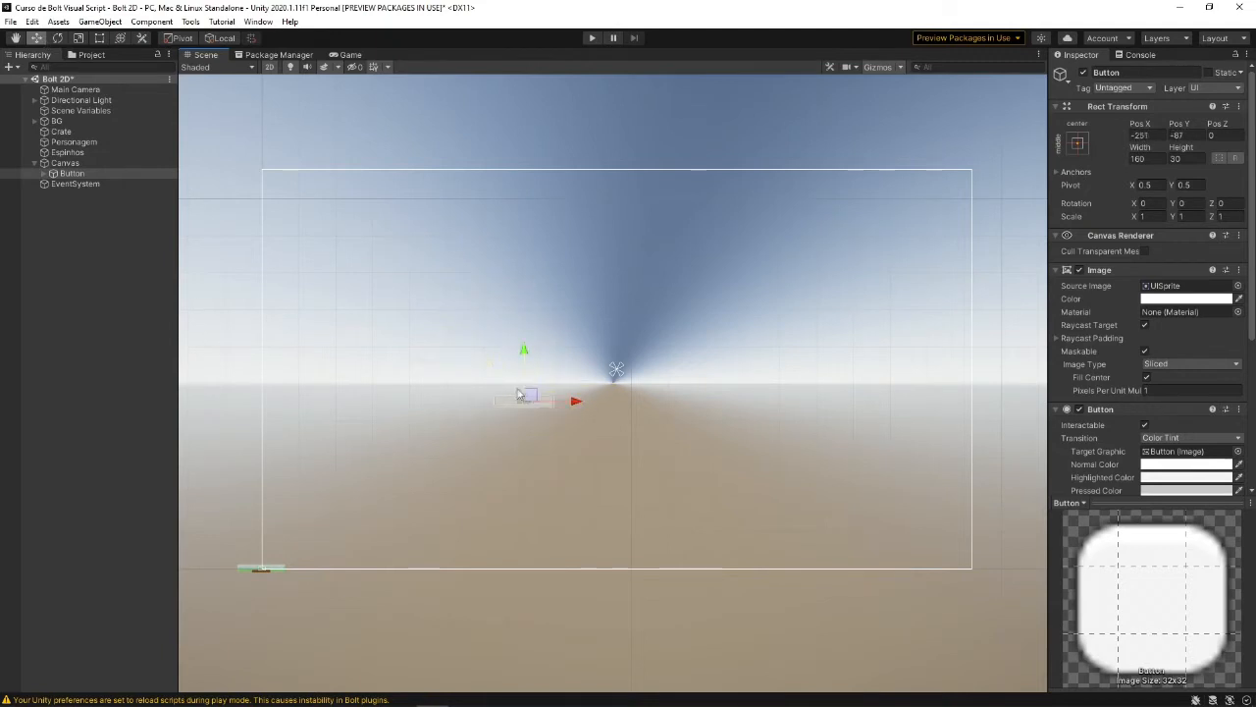
{"action": "left_click", "coordinate": [99, 40]}
{"action": "left_click_drag", "start_coordinate": [553, 395], "coordinate": [687, 302]}
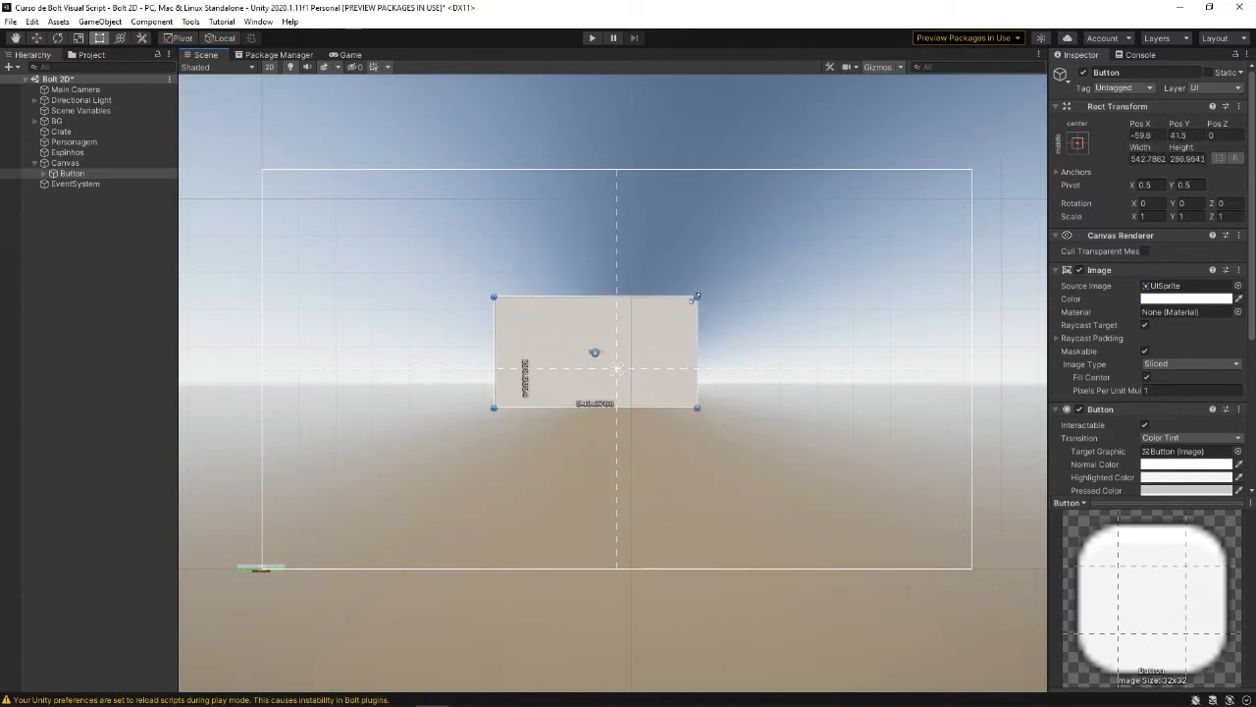
{"action": "left_click_drag", "start_coordinate": [654, 359], "coordinate": [580, 376]}
{"action": "scroll", "coordinate": [662, 358], "scroll_direction": "up", "scroll_amount": 1}
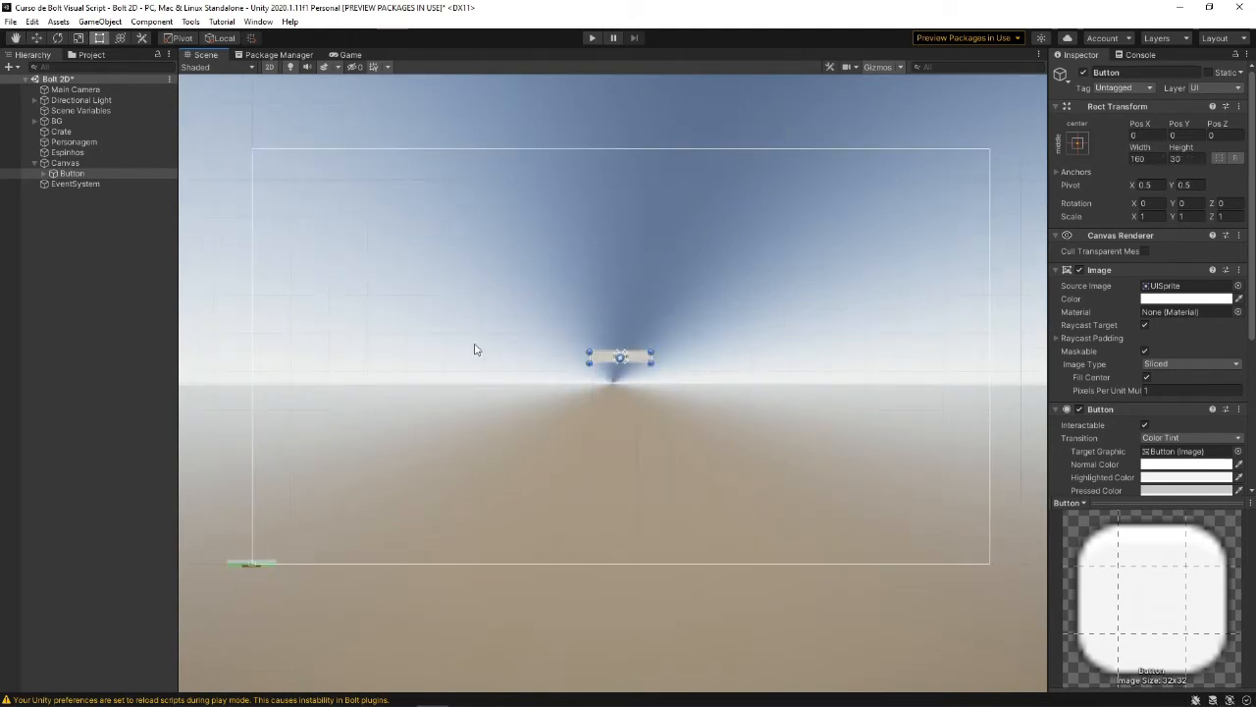
Place the button in the canvas's upper-left corner at about X -880, Y 525, and preview the game at Mobile (1080x1920)
{"action": "left_click_drag", "start_coordinate": [635, 361], "coordinate": [296, 157]}
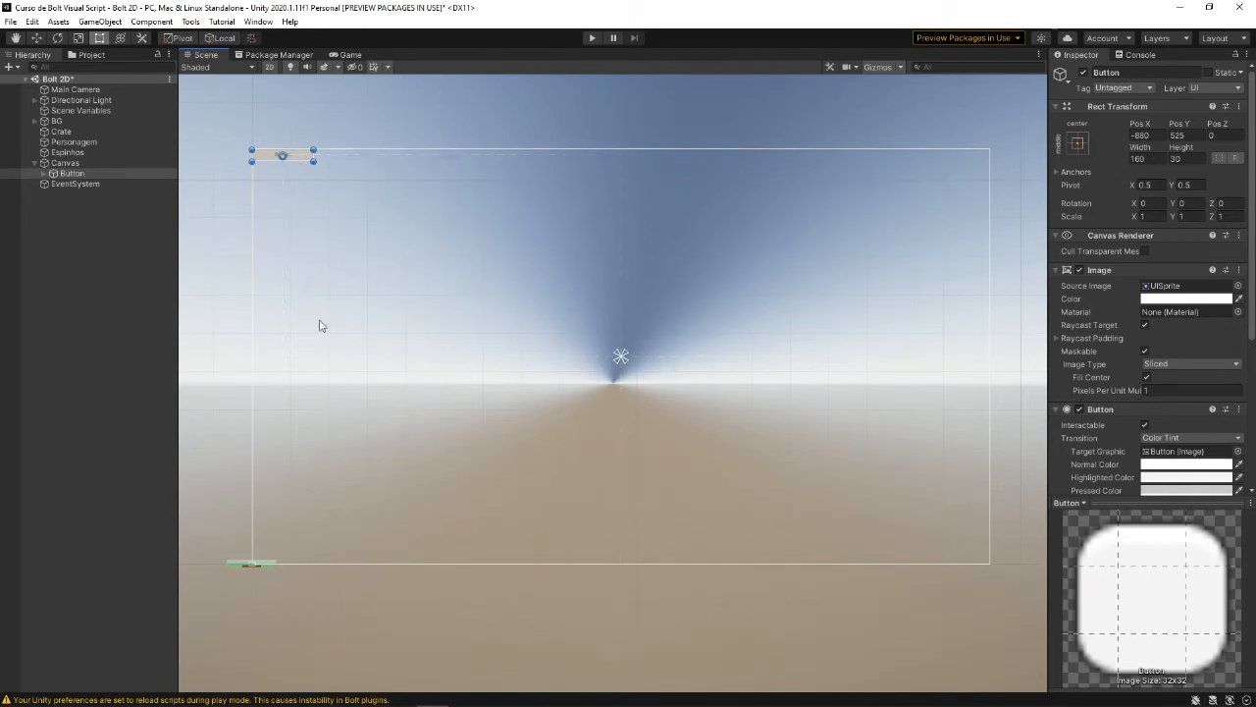
{"action": "left_click", "coordinate": [357, 55]}
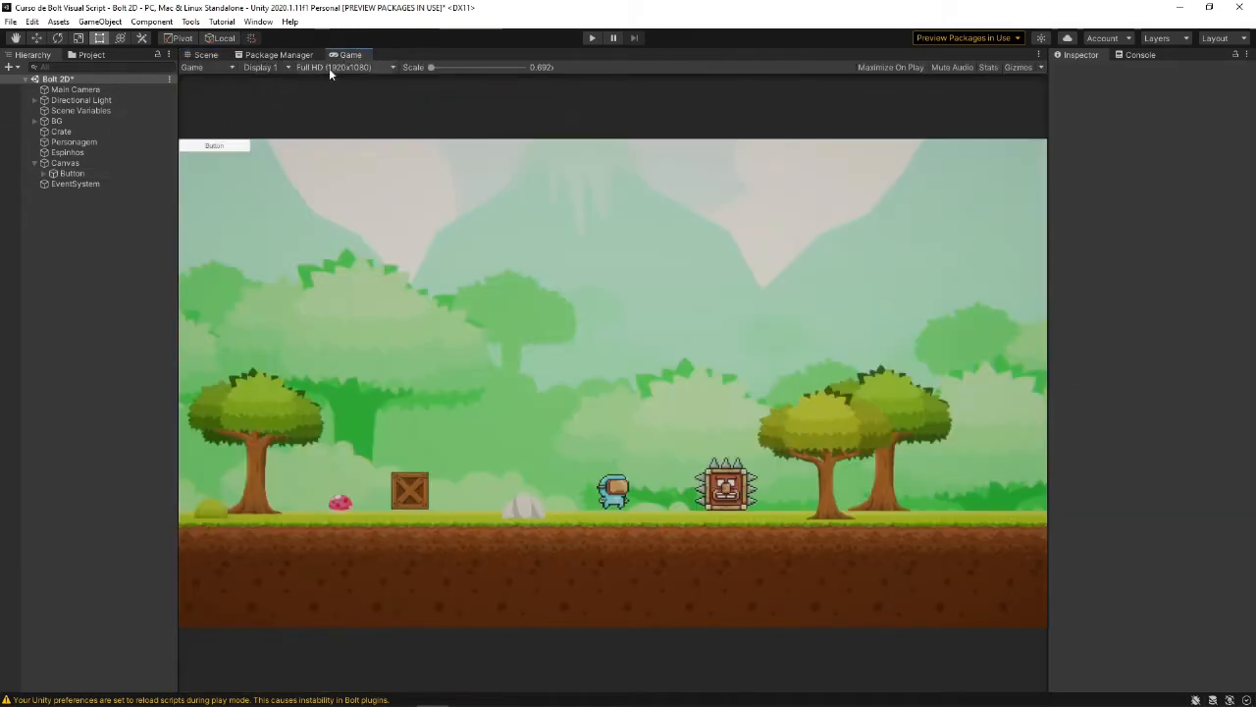
{"action": "left_click", "coordinate": [329, 68]}
{"action": "left_click", "coordinate": [392, 296]}
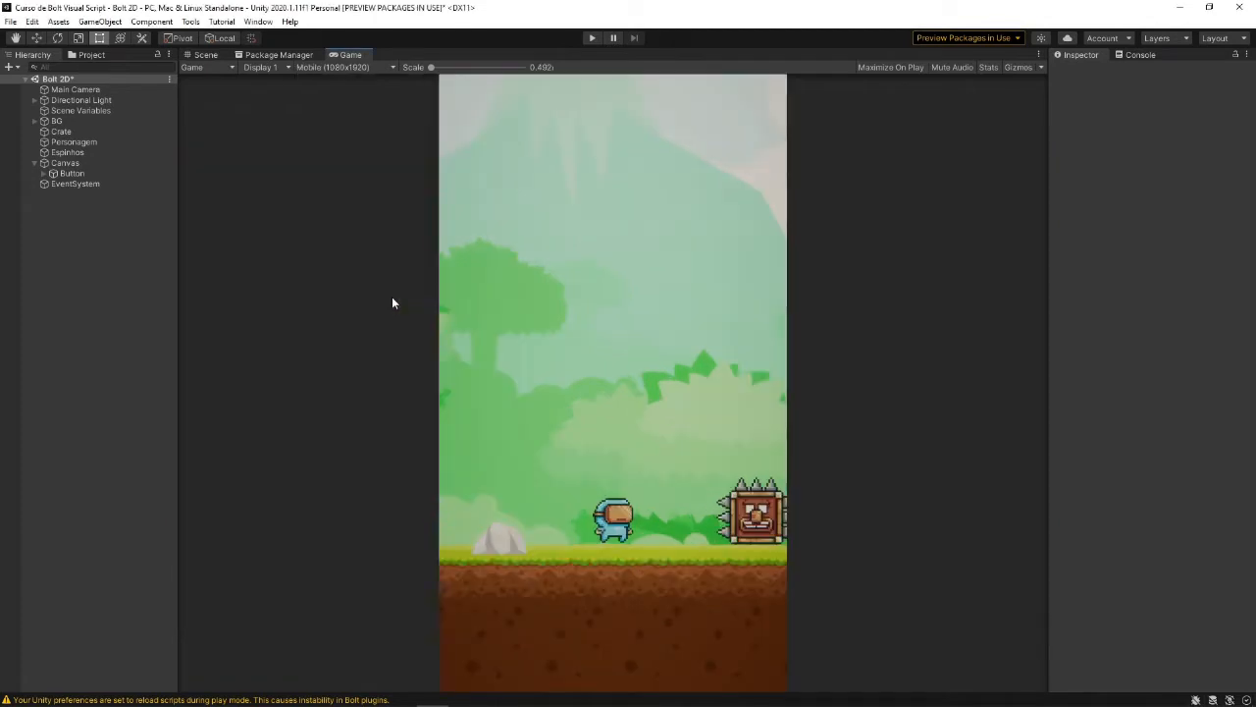
Examine where the button lies relative to the portrait canvas outline, comparing the Scene and Game views
{"action": "left_click", "coordinate": [204, 55]}
{"action": "middle_click_drag", "start_coordinate": [483, 263], "coordinate": [541, 298]}
{"action": "scroll", "coordinate": [505, 242], "scroll_direction": "up", "scroll_amount": 8}
{"action": "left_click_drag", "start_coordinate": [450, 257], "coordinate": [533, 325]}
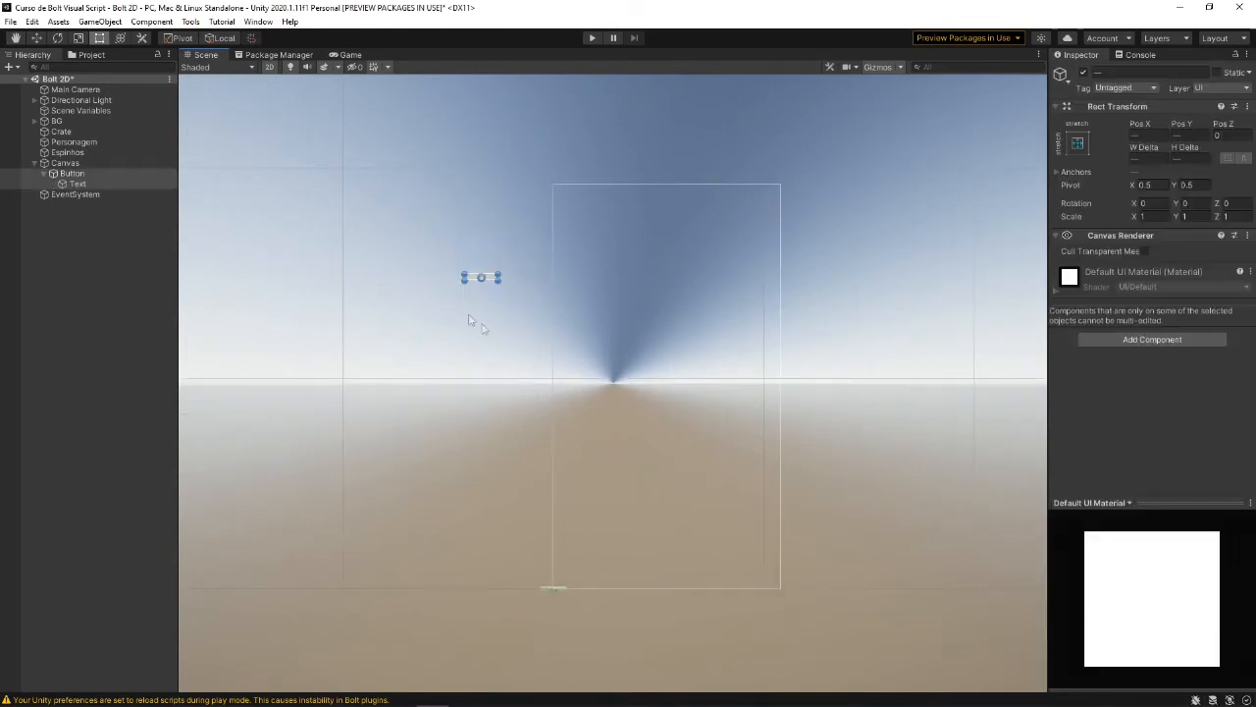
{"action": "left_click", "coordinate": [351, 55]}
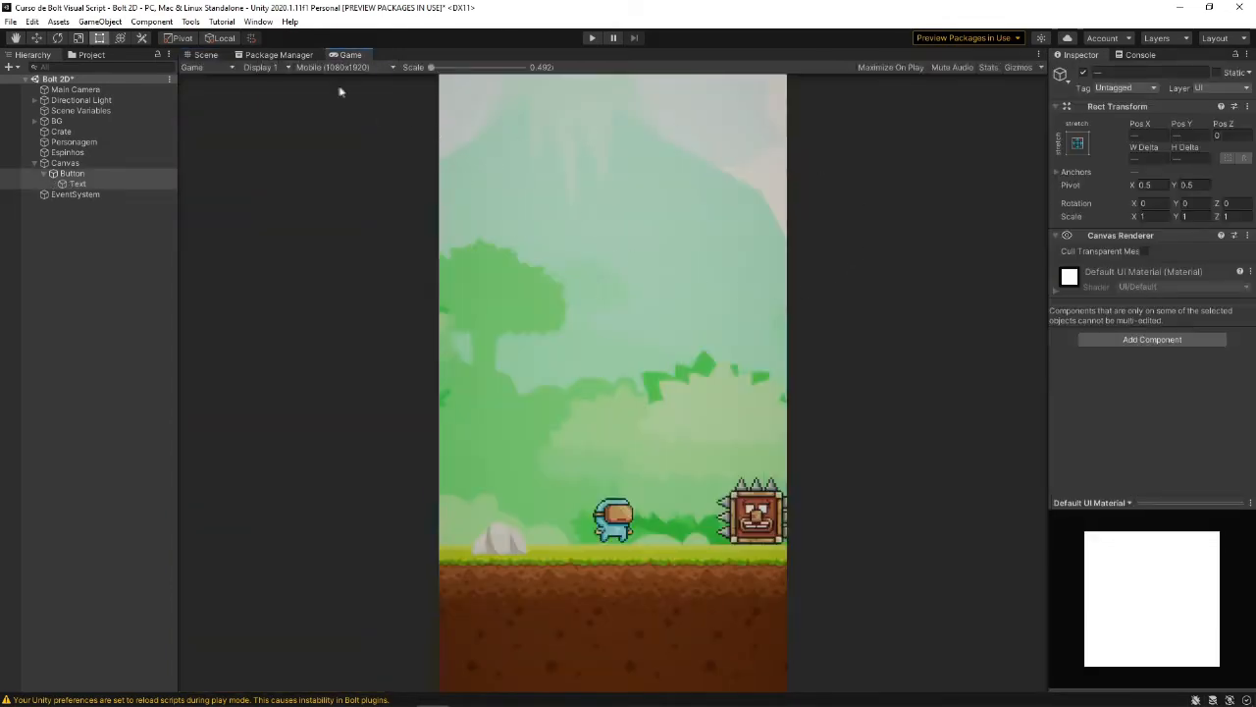
{"action": "left_click", "coordinate": [206, 55]}
{"action": "left_click", "coordinate": [108, 204]}
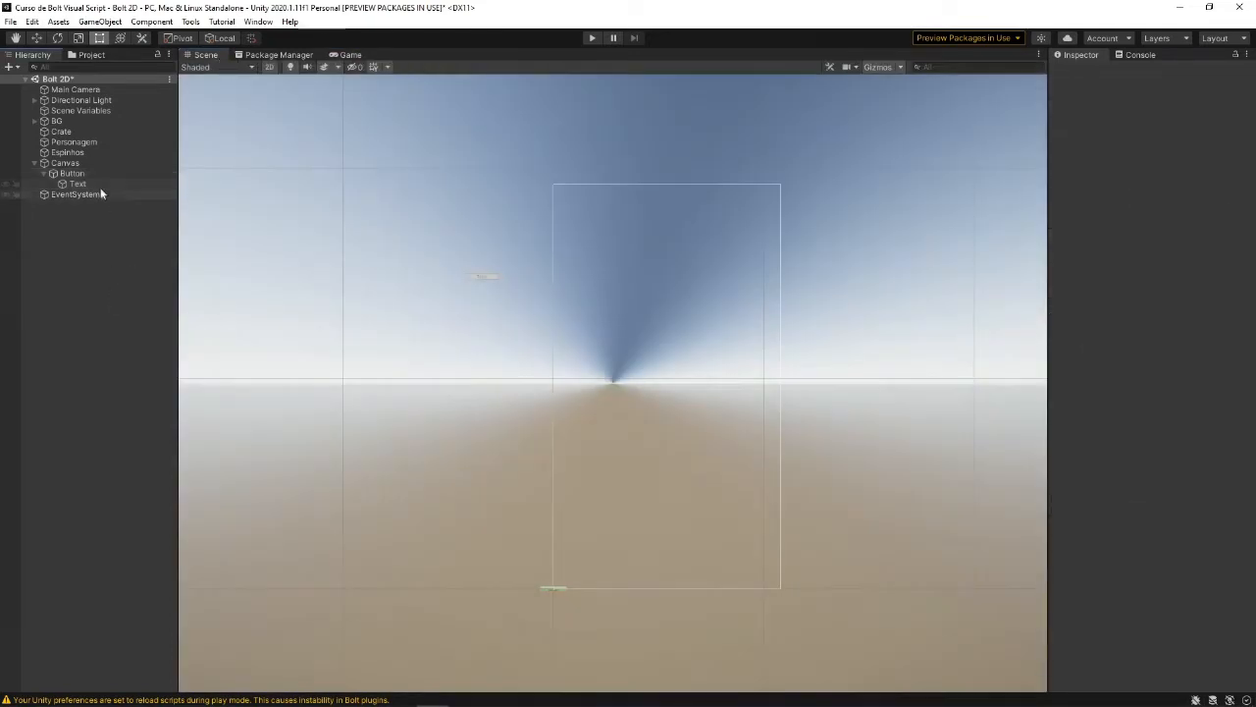
Switch the game preview to the Standalone (1920x1080) resolution and return to the Scene view
{"action": "left_click", "coordinate": [345, 56]}
{"action": "left_click", "coordinate": [335, 66]}
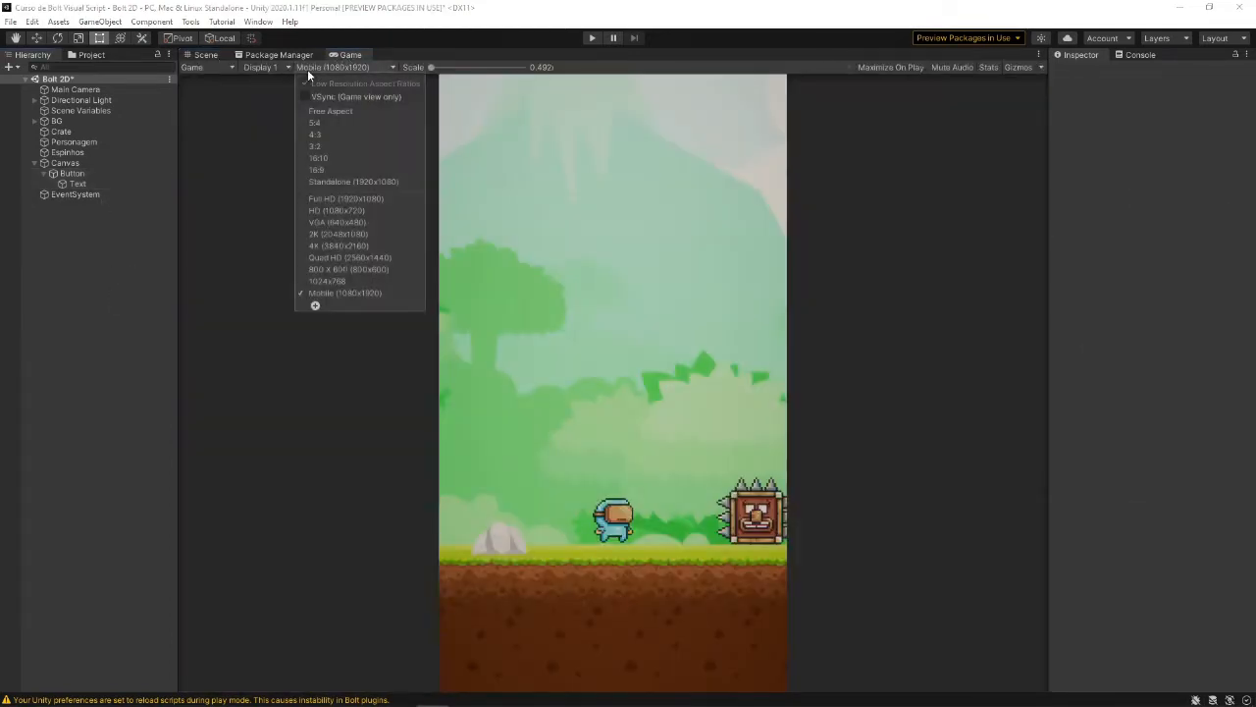
{"action": "left_click", "coordinate": [345, 182]}
{"action": "left_click", "coordinate": [206, 55]}
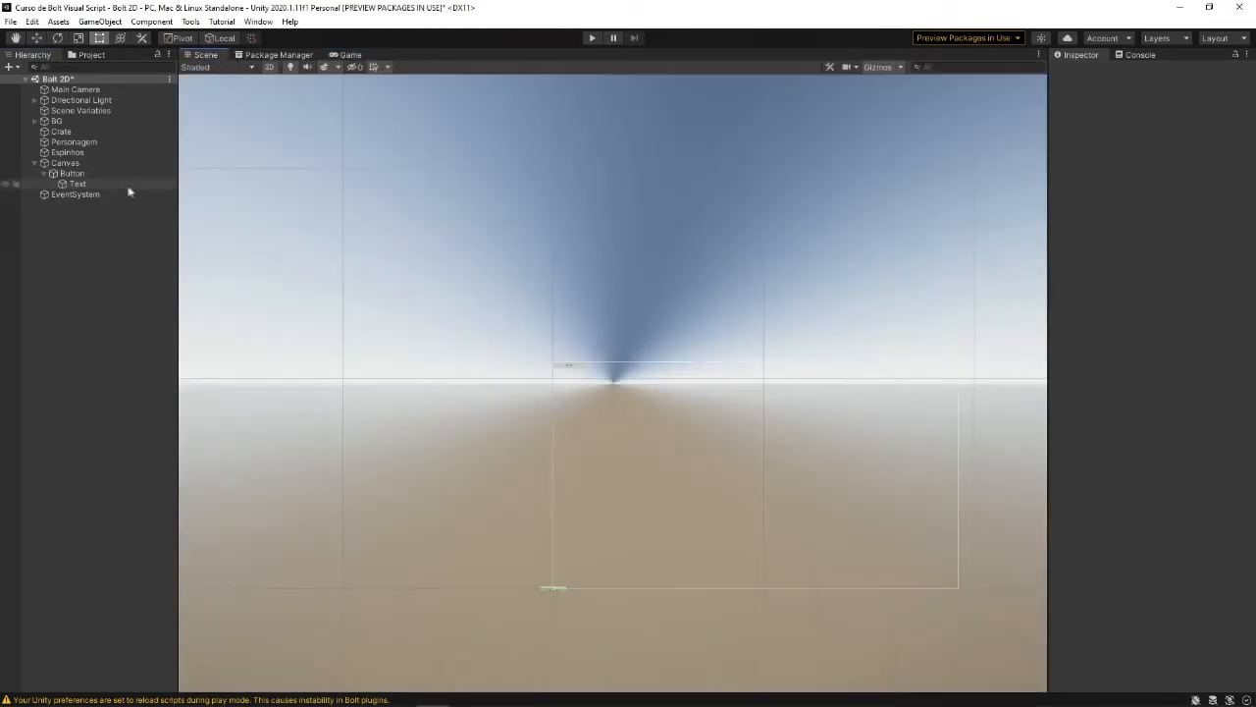
Move the button inward from the canvas corner to about X -739, Y 448, and widen the Inspector
{"action": "left_click", "coordinate": [47, 173]}
{"action": "left_click", "coordinate": [66, 173]}
{"action": "key", "text": "f"}
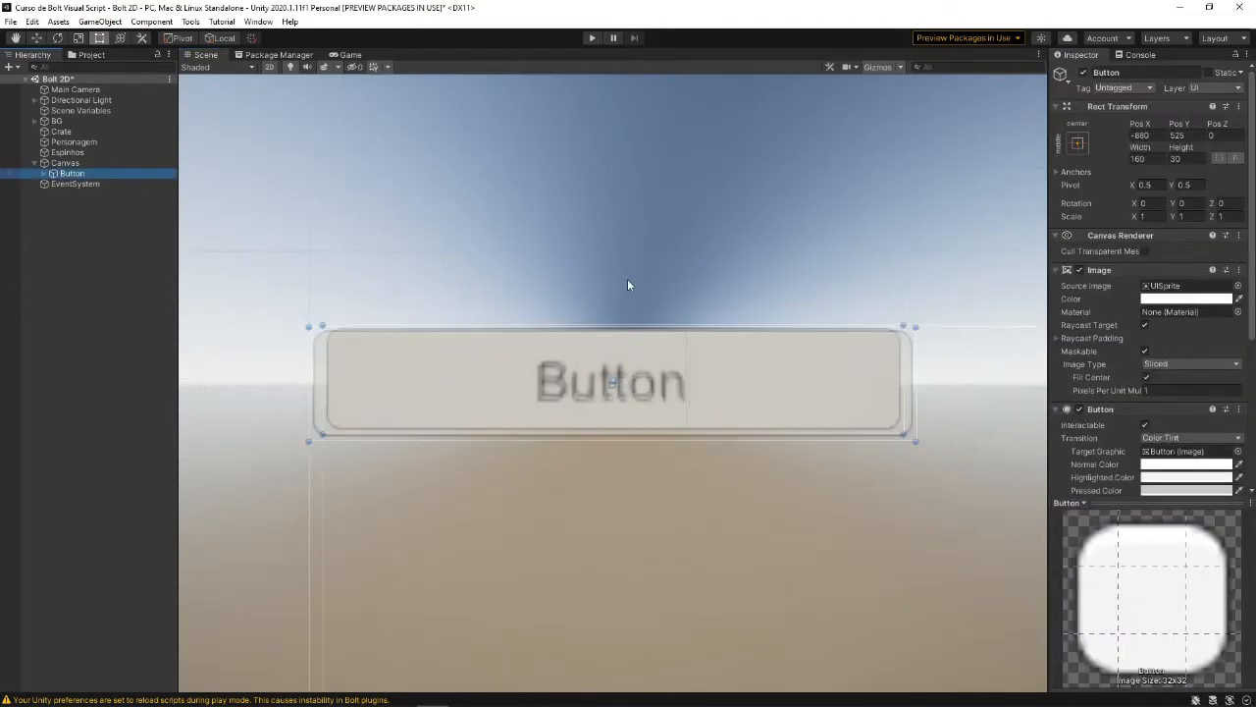
{"action": "scroll", "coordinate": [687, 343], "scroll_direction": "down", "scroll_amount": 6}
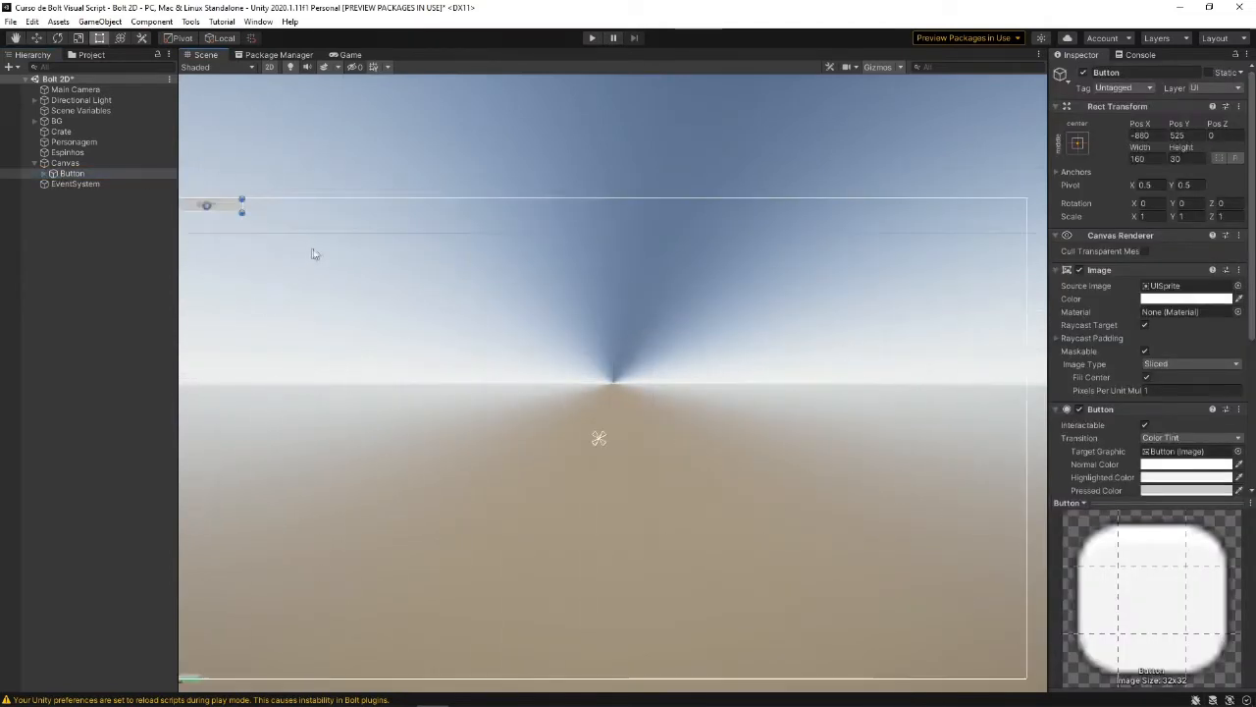
{"action": "scroll", "coordinate": [342, 237], "scroll_direction": "up", "scroll_amount": 2}
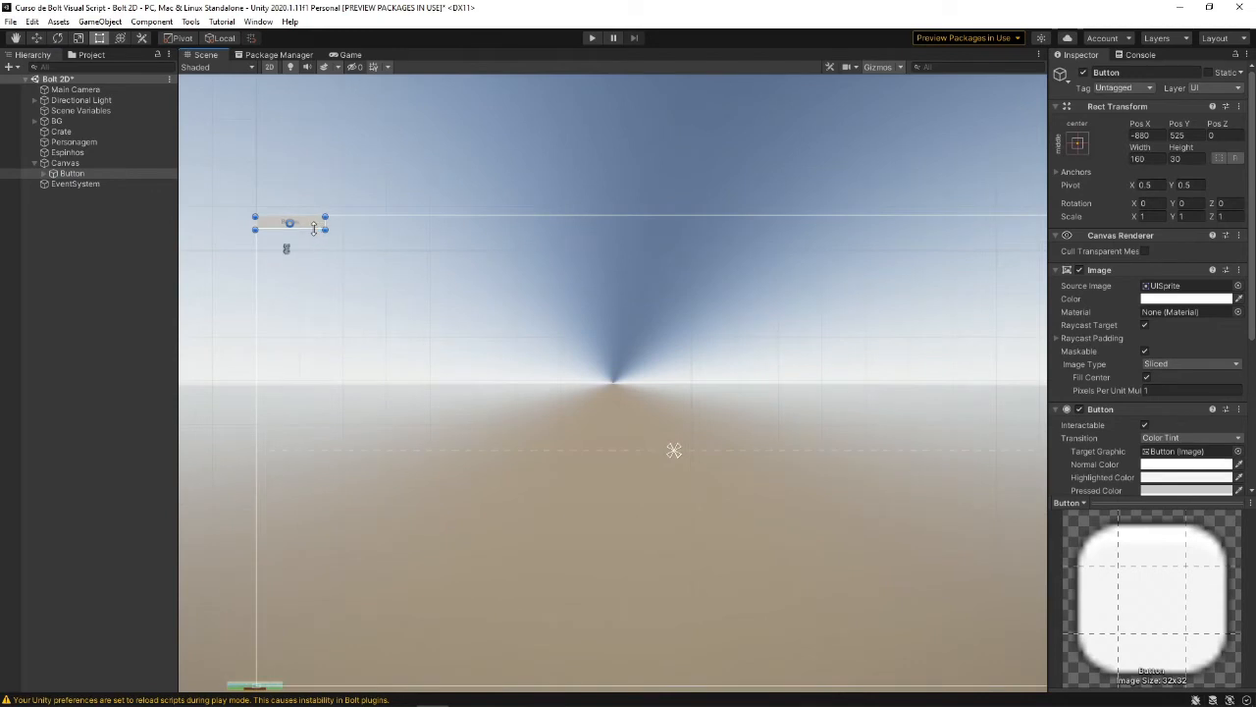
{"action": "left_click_drag", "start_coordinate": [313, 227], "coordinate": [376, 260]}
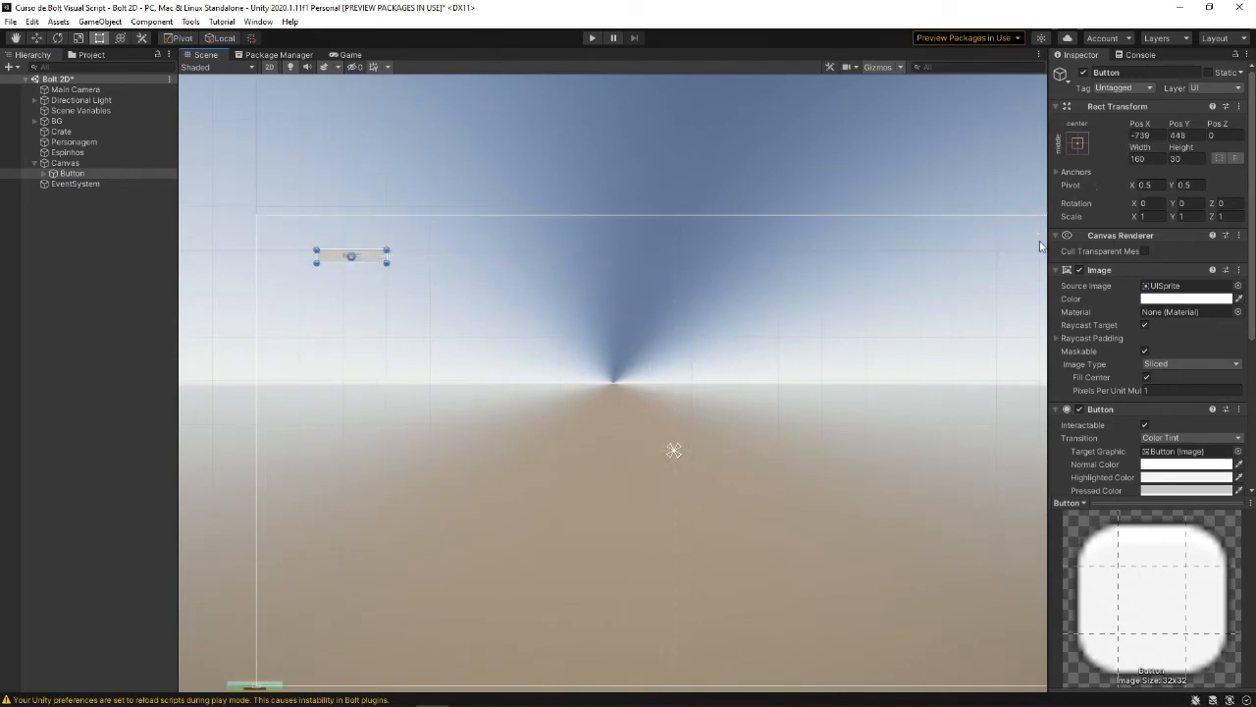
{"action": "left_click_drag", "start_coordinate": [1045, 244], "coordinate": [960, 244]}
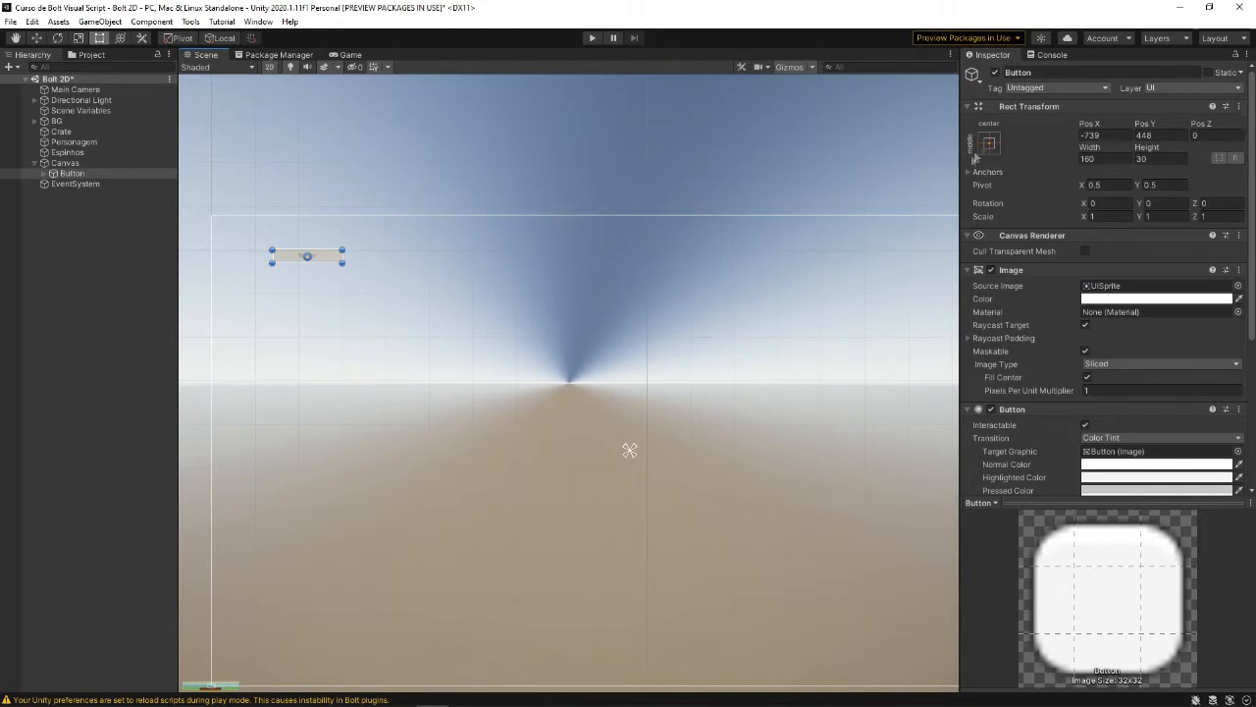
Center the button on the canvas by setting its position to X 0 and Y 0
{"action": "left_click", "coordinate": [1111, 133]}
{"action": "type", "text": "0"}
{"action": "key", "text": "Tab"}
{"action": "type", "text": "0"}
{"action": "scroll", "coordinate": [702, 479], "scroll_direction": "up", "scroll_amount": 4}
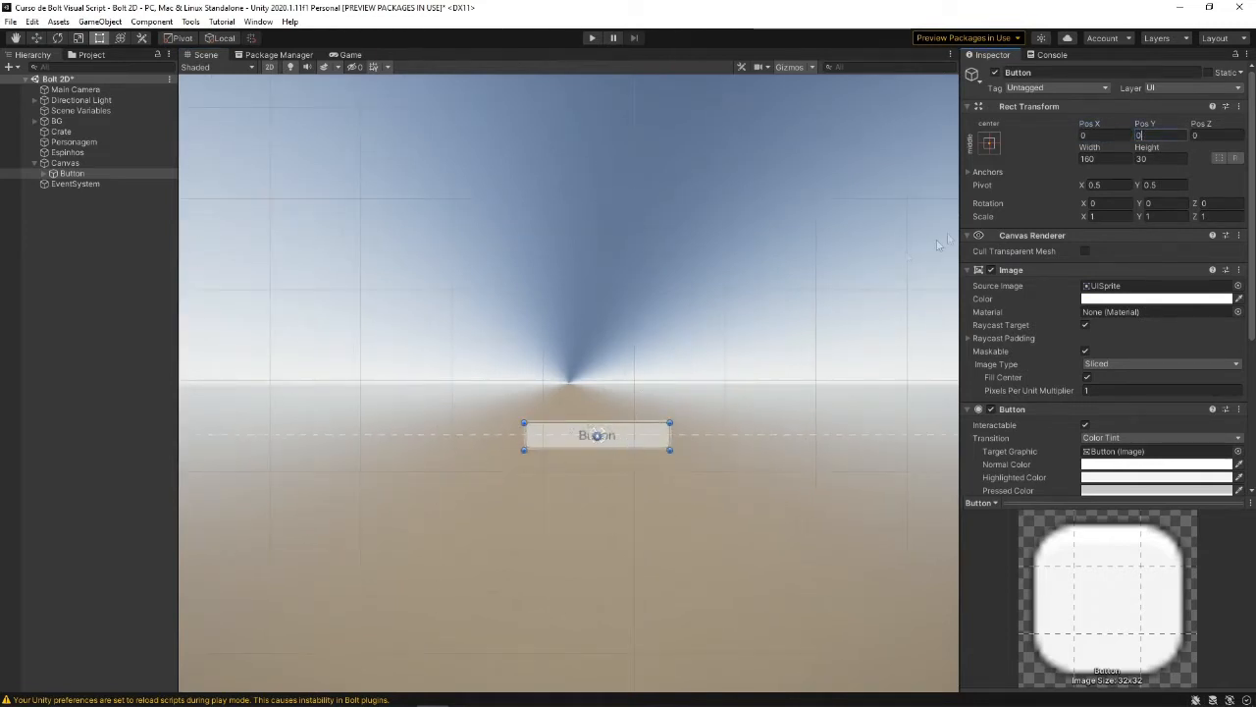
{"action": "scroll", "coordinate": [845, 278], "scroll_direction": "down", "scroll_amount": 9}
{"action": "scroll", "coordinate": [702, 360], "scroll_direction": "up", "scroll_amount": 12}
Move the button up and left of the canvas center, to about X -217, Y 52
{"action": "left_click_drag", "start_coordinate": [1089, 153], "coordinate": [1129, 152]}
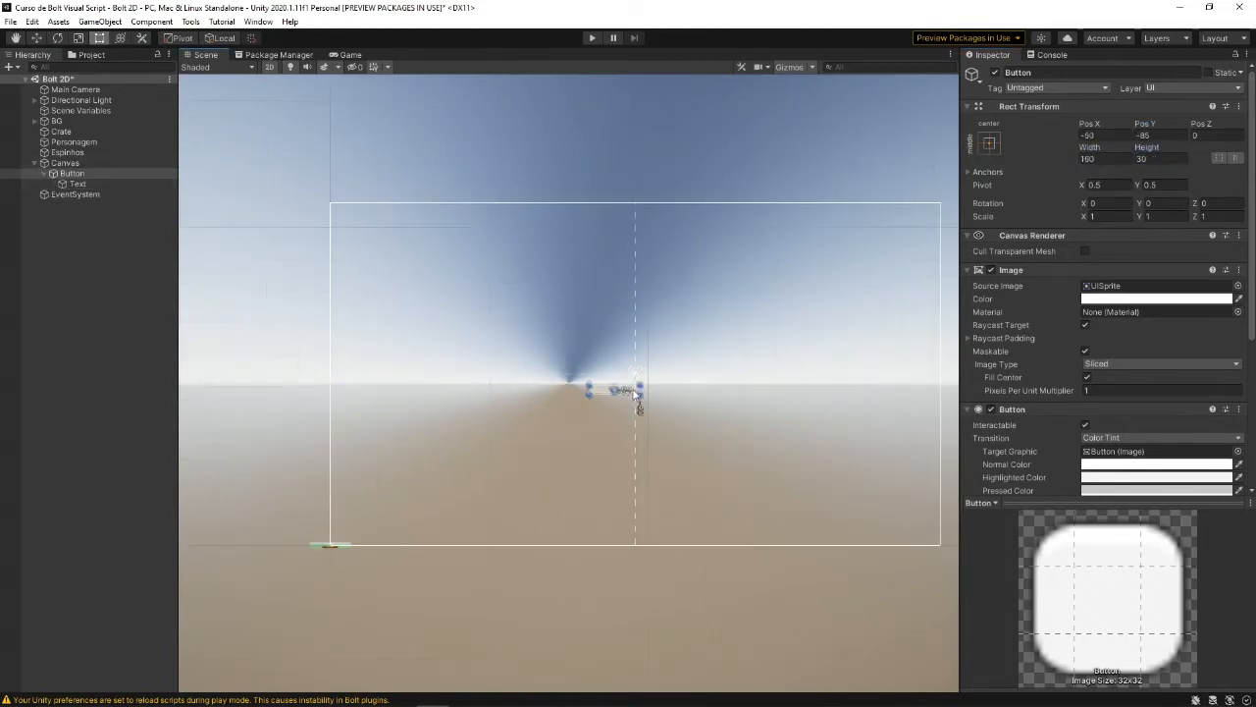
{"action": "left_click_drag", "start_coordinate": [636, 392], "coordinate": [591, 356]}
{"action": "scroll", "coordinate": [584, 363], "scroll_direction": "up", "scroll_amount": 6}
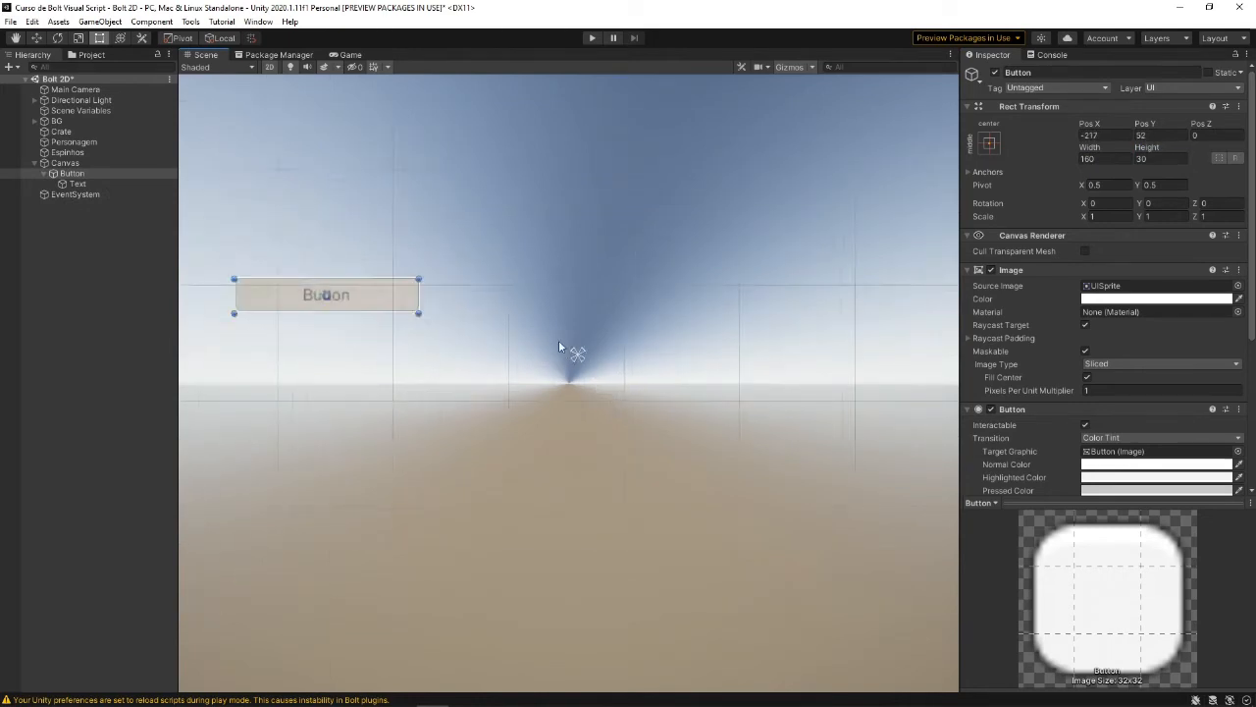
Try pulling the button's anchor points apart around the canvas center
{"action": "left_click_drag", "start_coordinate": [574, 351], "coordinate": [511, 296]}
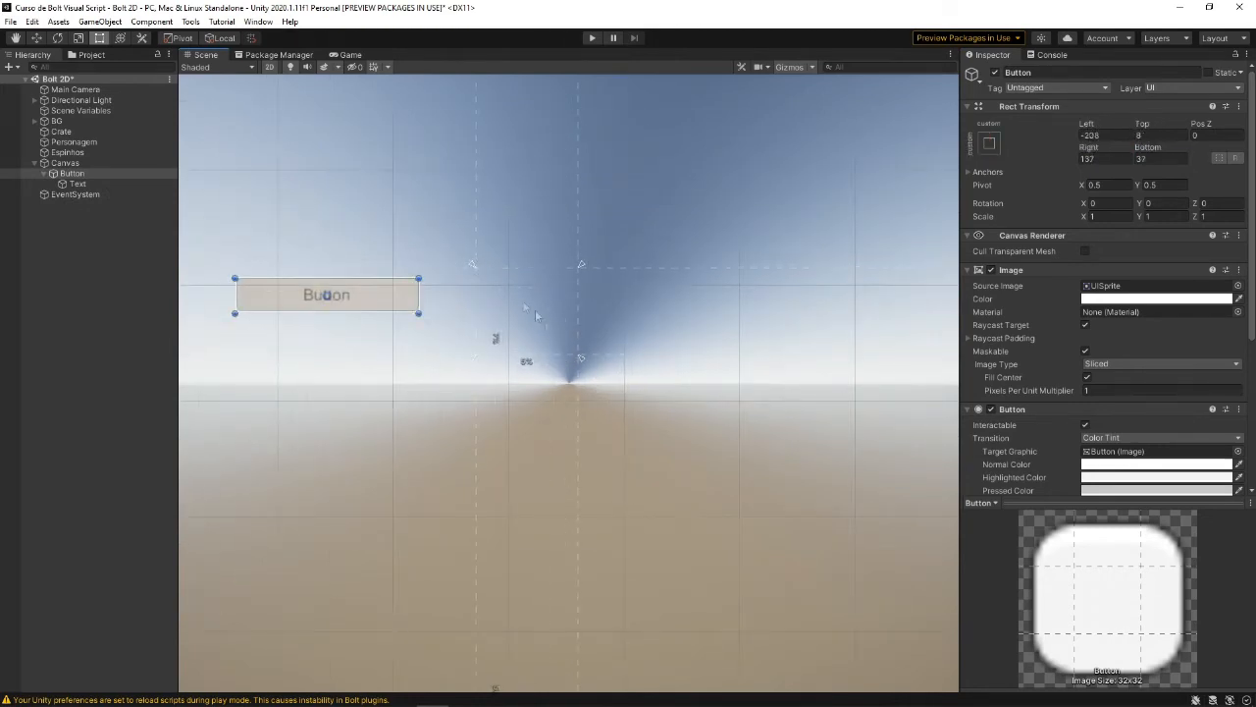
{"action": "left_click_drag", "start_coordinate": [577, 360], "coordinate": [670, 396]}
{"action": "key", "text": "ctrl+z"}
{"action": "key", "text": "ctrl+z"}
{"action": "scroll", "coordinate": [844, 263], "scroll_direction": "down", "scroll_amount": 5}
{"action": "scroll", "coordinate": [682, 316], "scroll_direction": "up", "scroll_amount": 3}
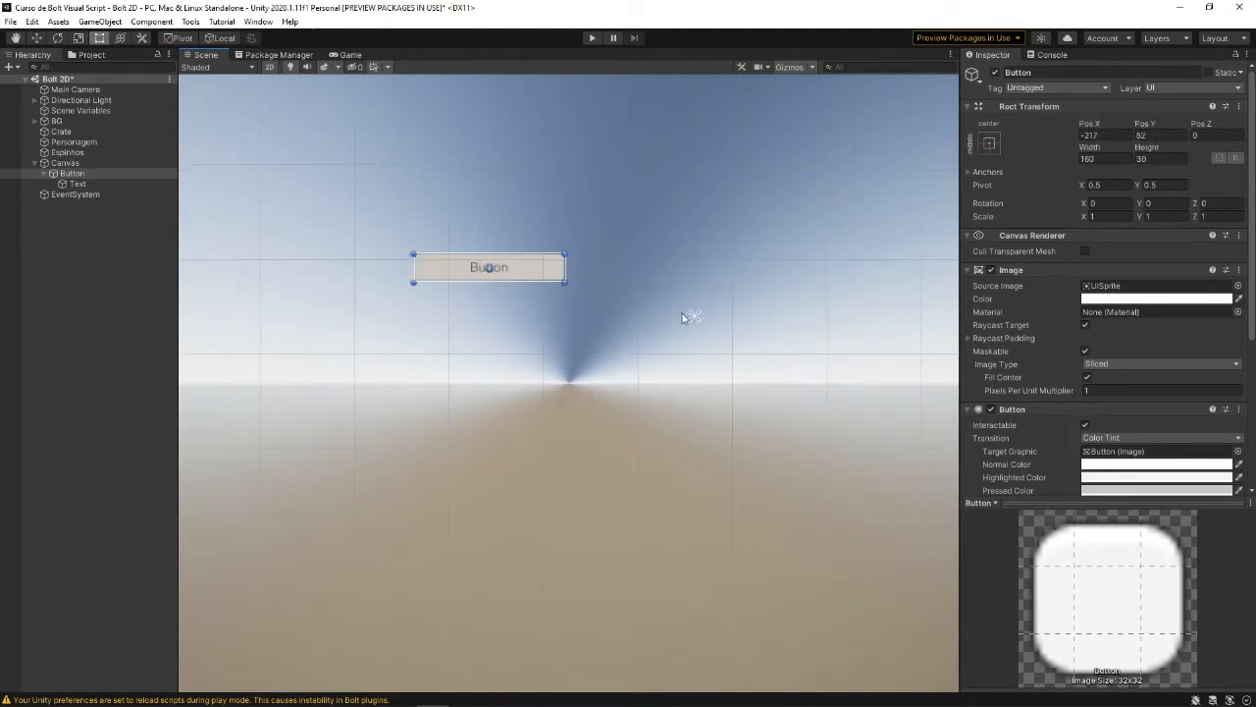
Spread the button's four anchors into a rectangle around the canvas center, with offsets of about Left -163, Top -19, Right 237, Bottom 126
{"action": "left_click_drag", "start_coordinate": [696, 317], "coordinate": [695, 267]}
{"action": "left_click_drag", "start_coordinate": [690, 322], "coordinate": [563, 314]}
{"action": "left_click_drag", "start_coordinate": [700, 319], "coordinate": [796, 405]}
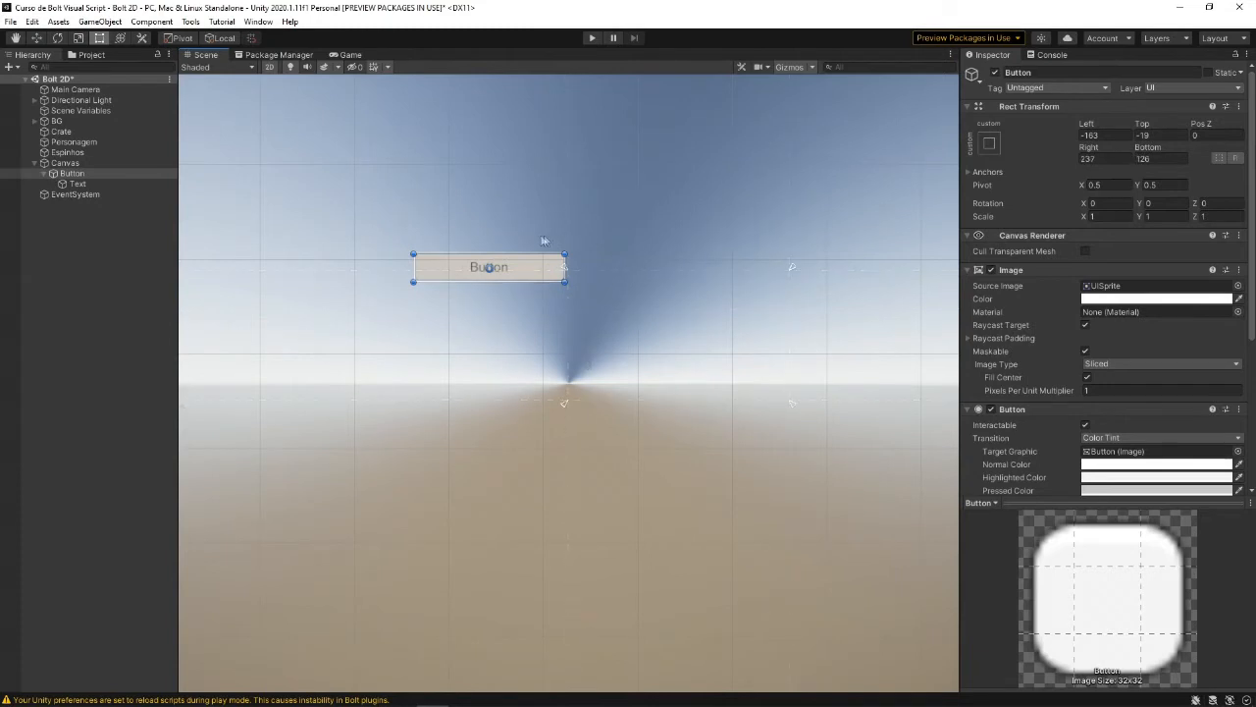
{"action": "middle_click_drag", "start_coordinate": [543, 241], "coordinate": [396, 281]}
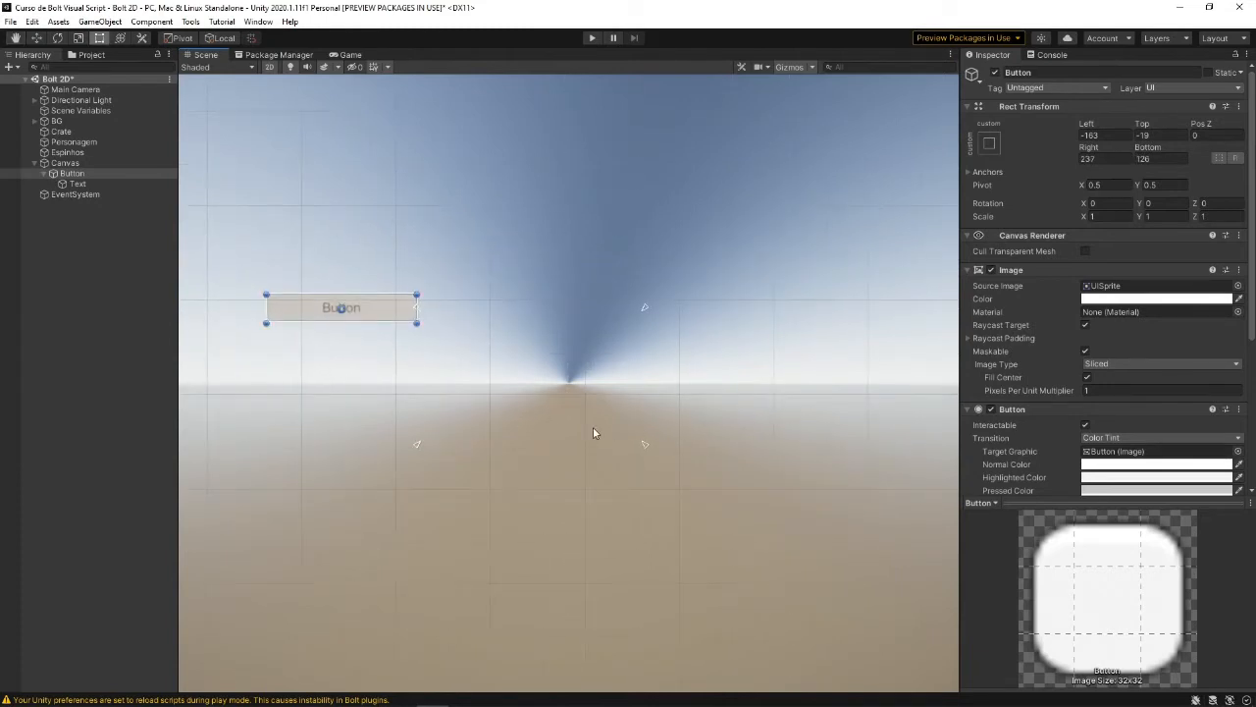
Pull the button's upper-right anchor farther out, giving offsets of about Top 45 and Right 383
{"action": "scroll", "coordinate": [589, 432], "scroll_direction": "down", "scroll_amount": 2}
{"action": "left_click_drag", "start_coordinate": [633, 330], "coordinate": [748, 283]}
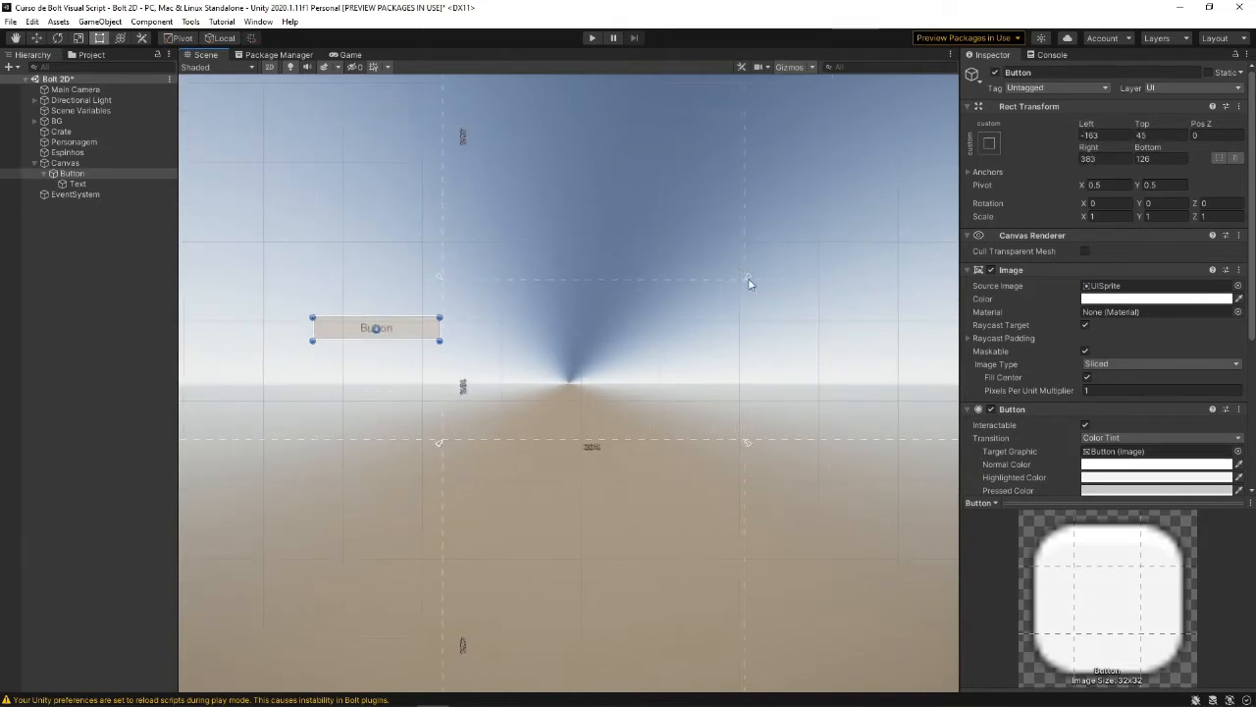
{"action": "scroll", "coordinate": [465, 338], "scroll_direction": "down", "scroll_amount": 3}
{"action": "scroll", "coordinate": [628, 334], "scroll_direction": "down", "scroll_amount": 4}
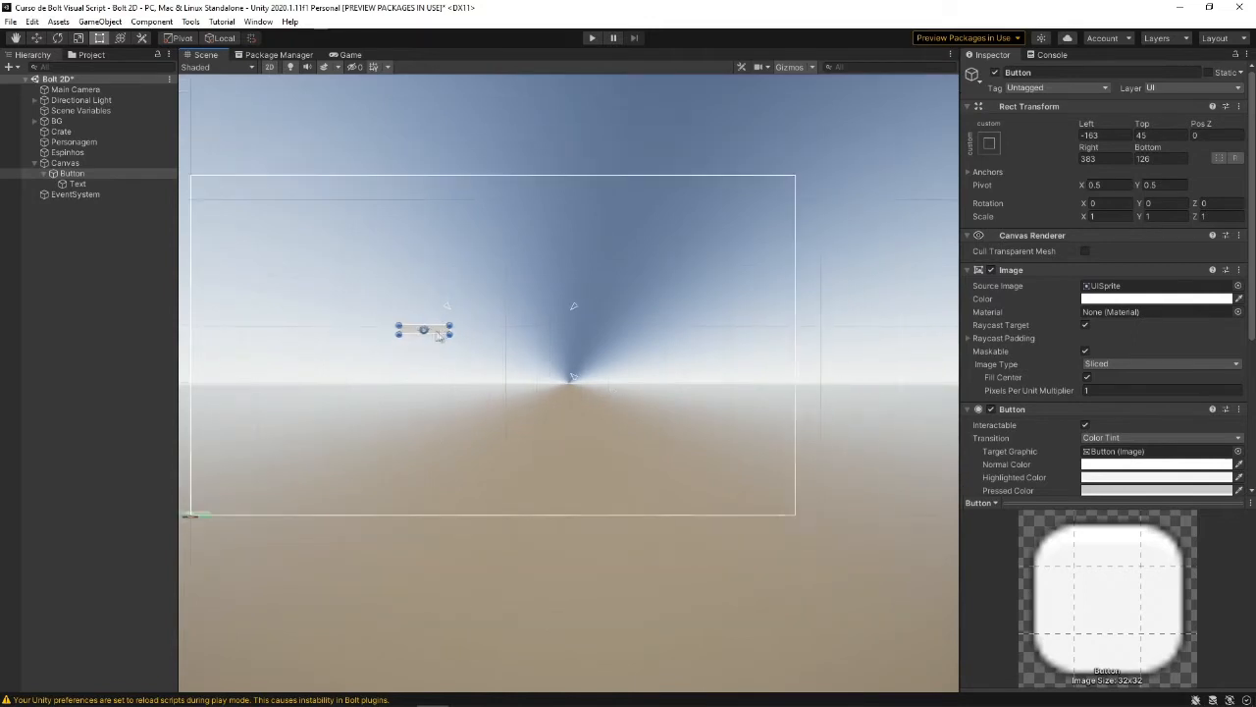
Apply the top-left anchor preset to the button
{"action": "left_click", "coordinate": [991, 143]}
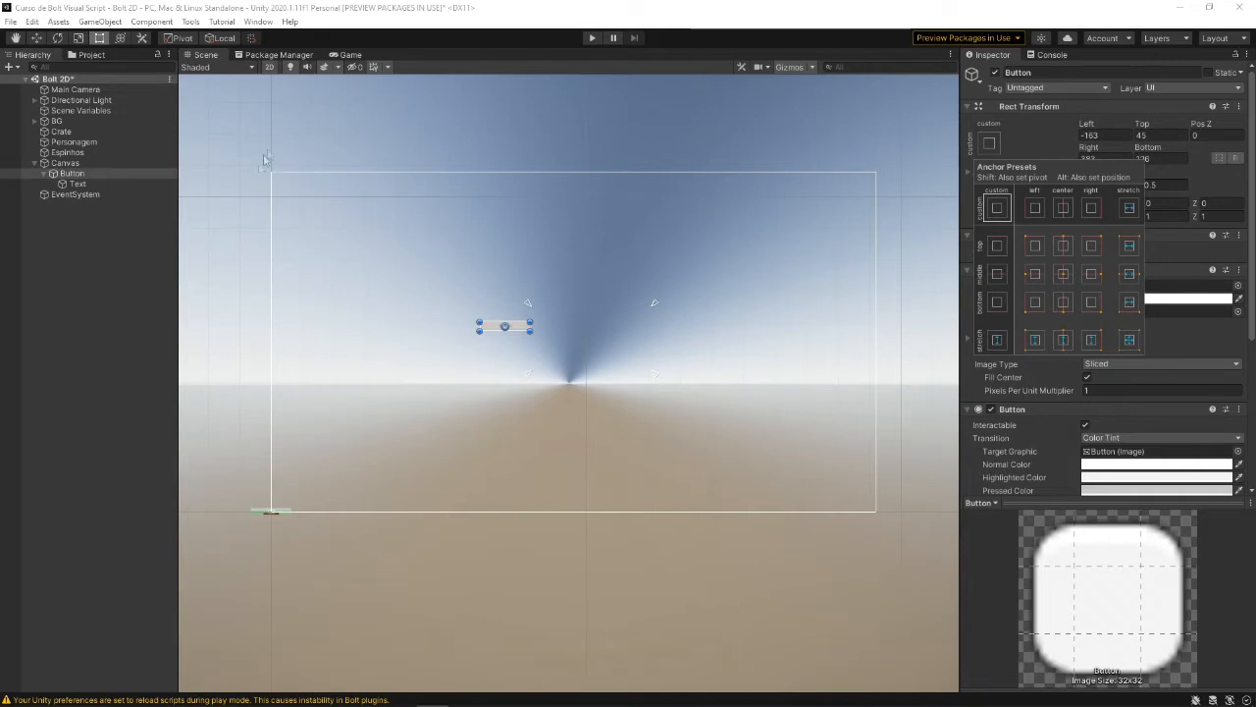
{"action": "middle_click_drag", "start_coordinate": [250, 183], "coordinate": [351, 199]}
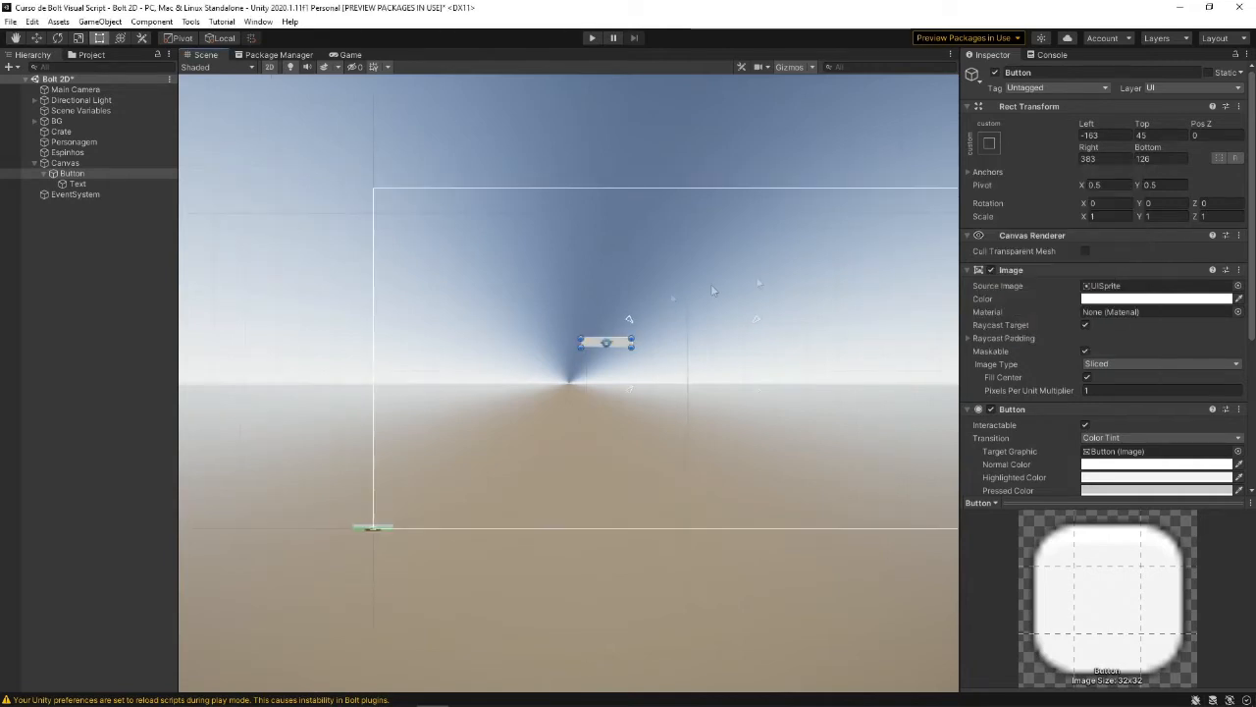
{"action": "left_click", "coordinate": [989, 143]}
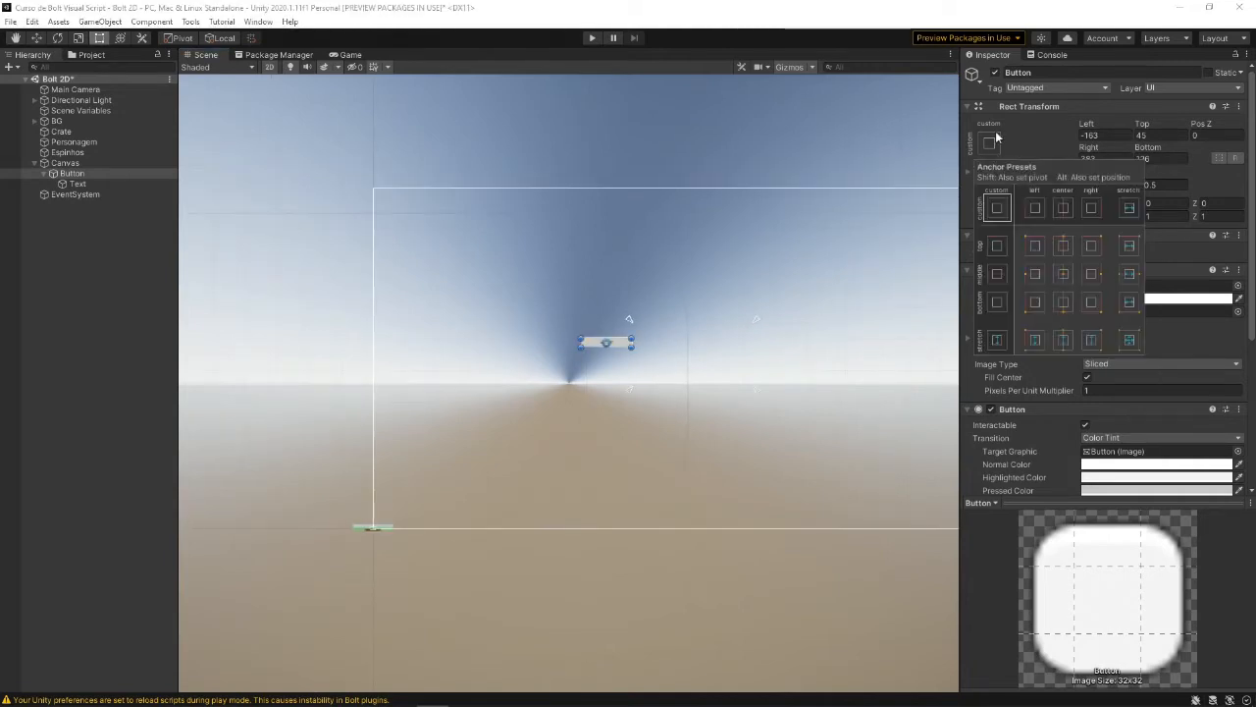
{"action": "left_click", "coordinate": [1034, 246]}
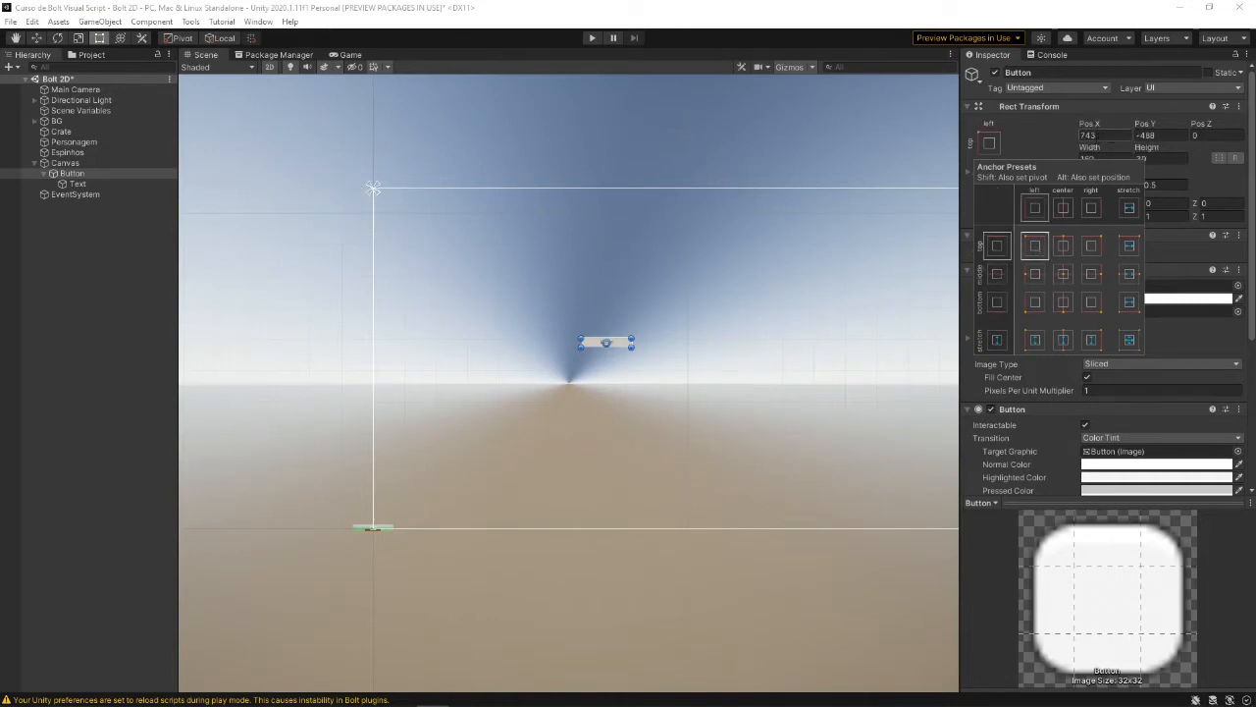
Set the button's position to X 0, Y 0 and check its placement in the game preview
{"action": "left_click", "coordinate": [1113, 134]}
{"action": "type", "text": "0"}
{"action": "key", "text": "Tab"}
{"action": "type", "text": "0"}
{"action": "scroll", "coordinate": [340, 179], "scroll_direction": "up", "scroll_amount": 2}
{"action": "scroll", "coordinate": [378, 188], "scroll_direction": "up", "scroll_amount": 3}
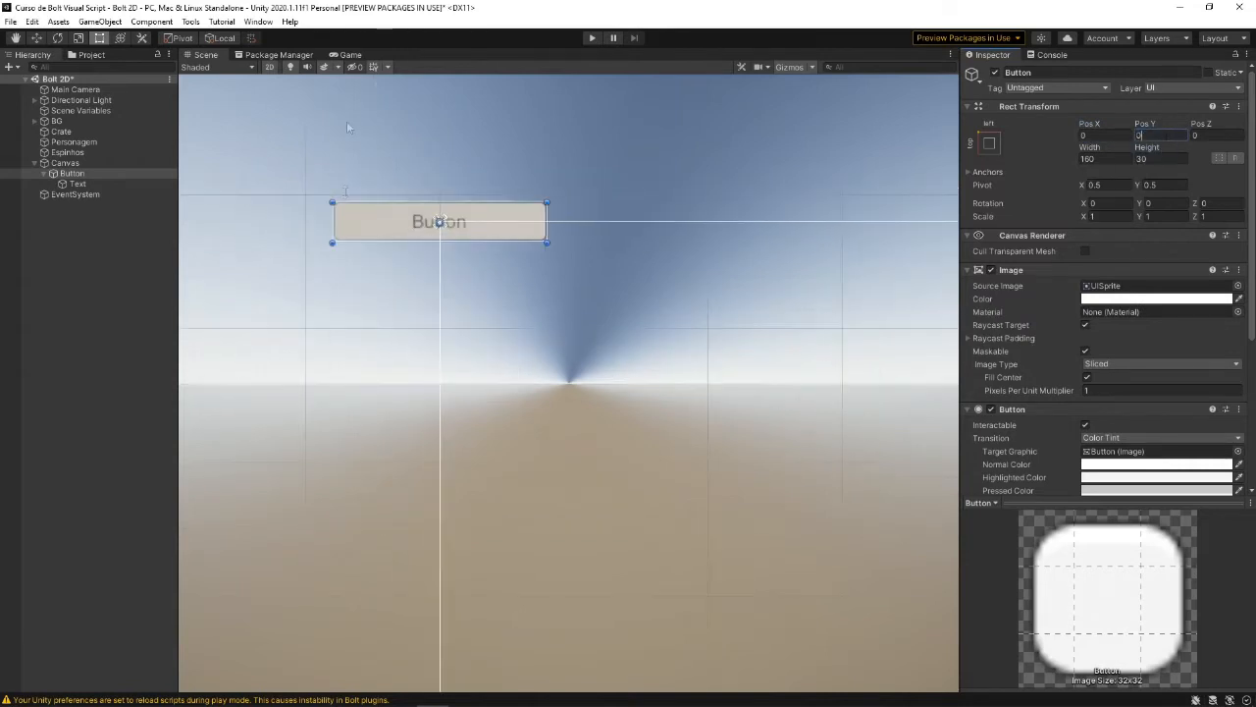
{"action": "scroll", "coordinate": [600, 190], "scroll_direction": "down", "scroll_amount": 2}
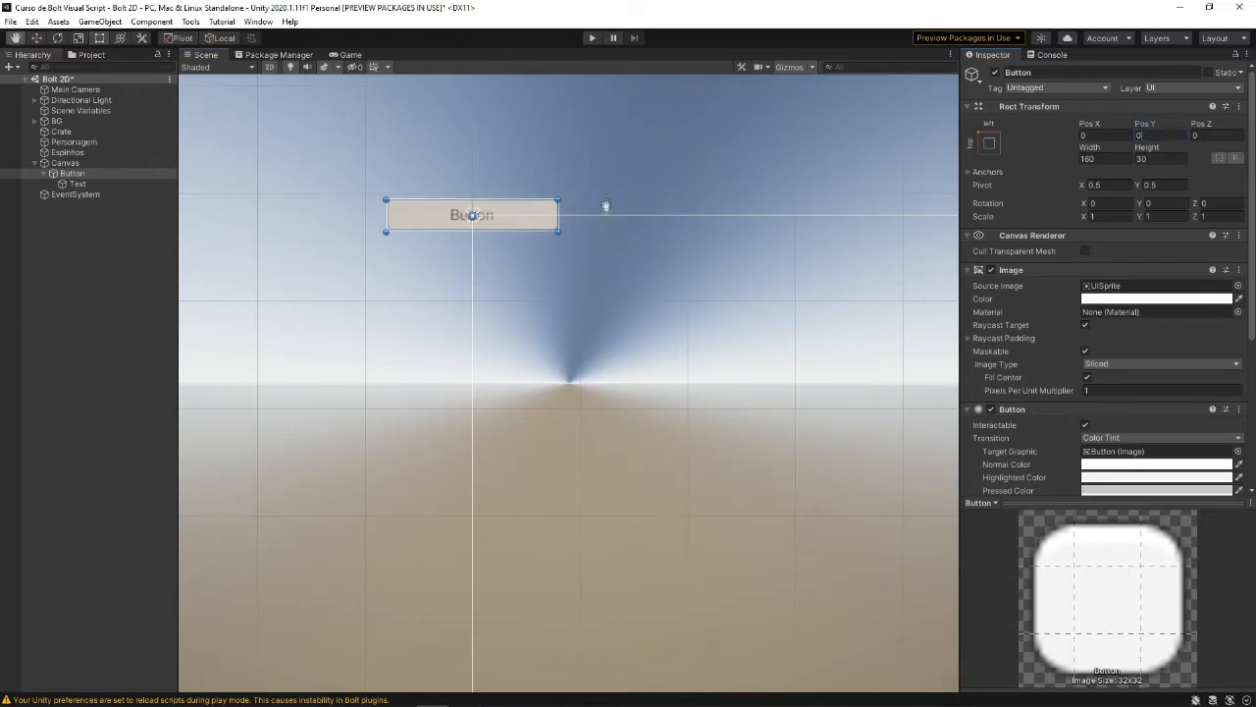
{"action": "middle_click_drag", "start_coordinate": [454, 166], "coordinate": [454, 203]}
{"action": "left_click", "coordinate": [350, 55]}
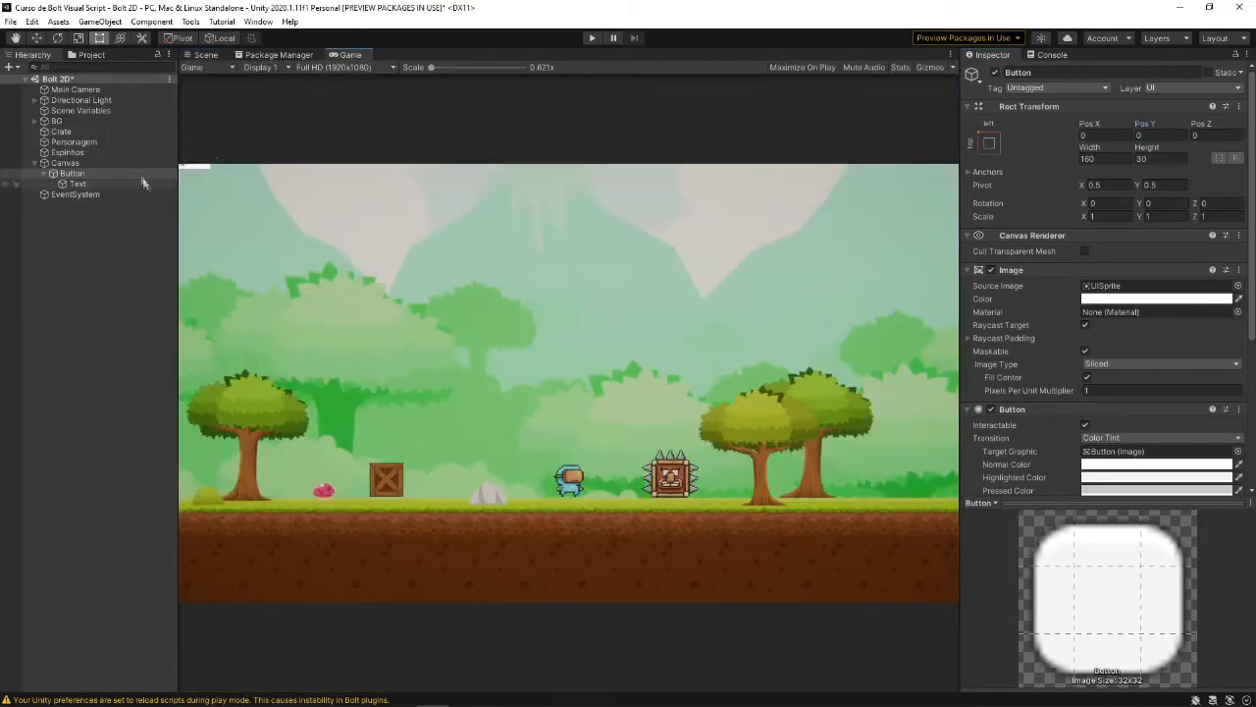
{"action": "left_click", "coordinate": [215, 55]}
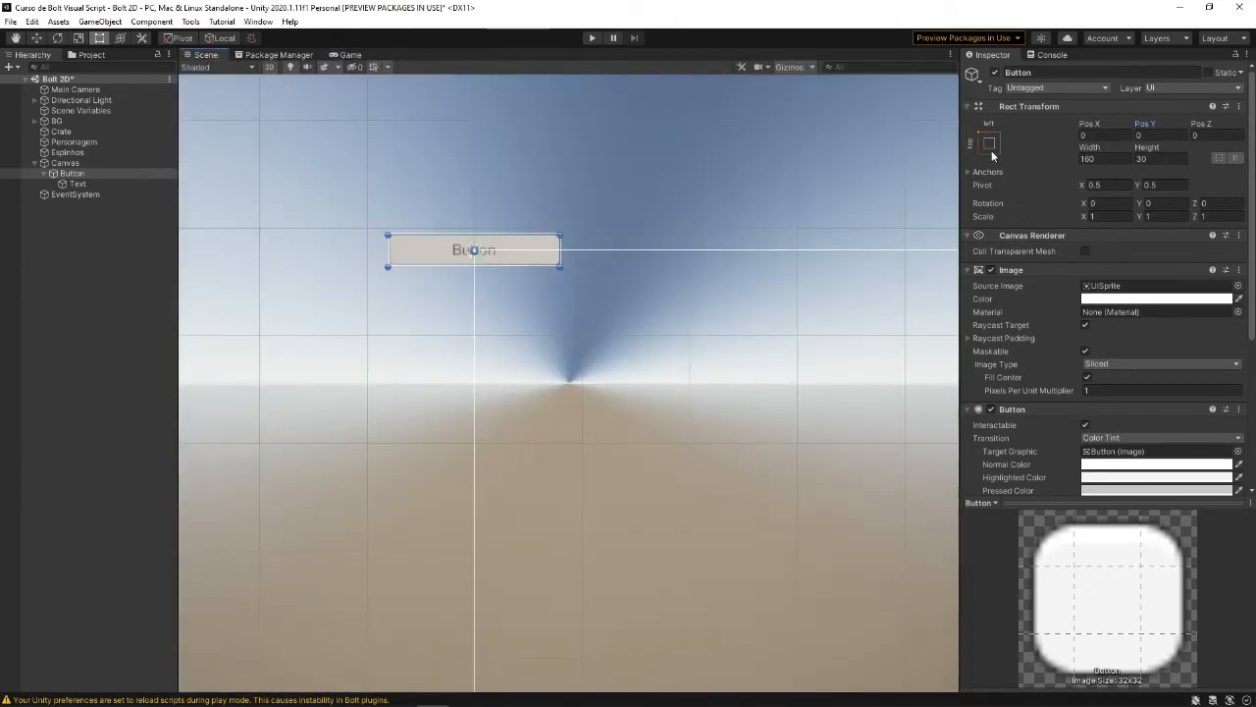
Move the button fully inside the canvas's top-left corner, to about X 87, Y -24, and check it in the game preview
{"action": "left_click_drag", "start_coordinate": [493, 263], "coordinate": [565, 310]}
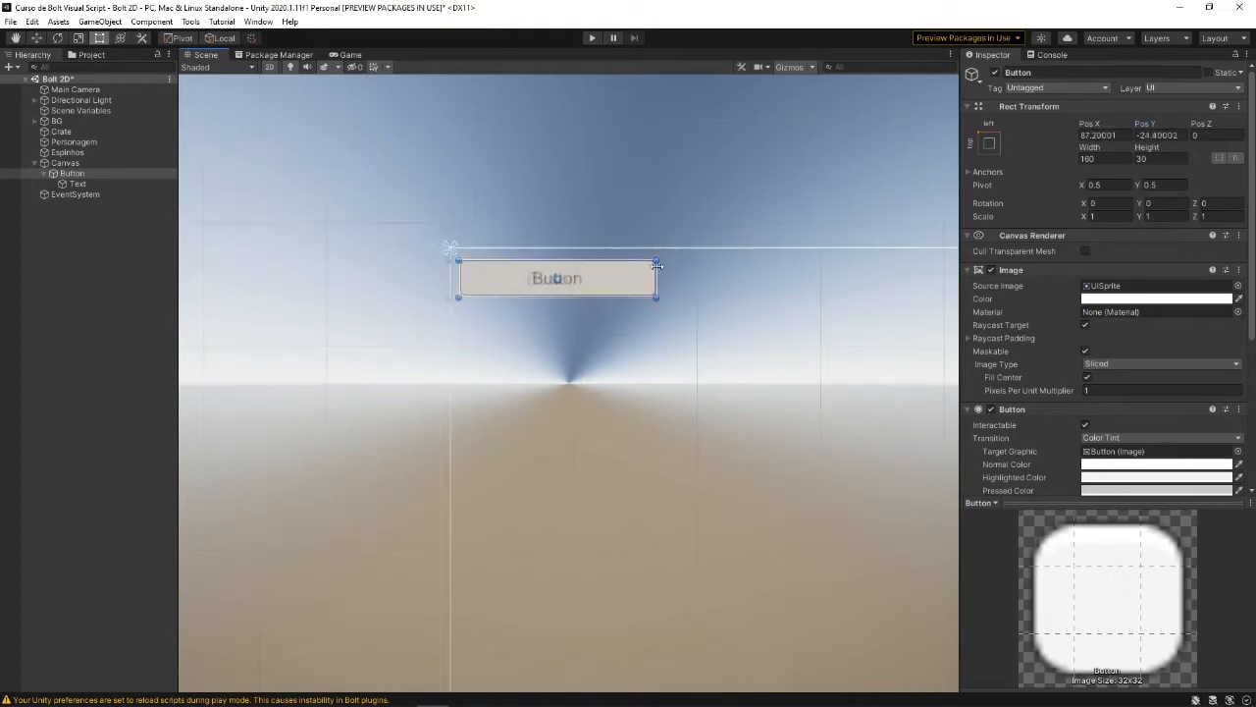
{"action": "left_click", "coordinate": [349, 54]}
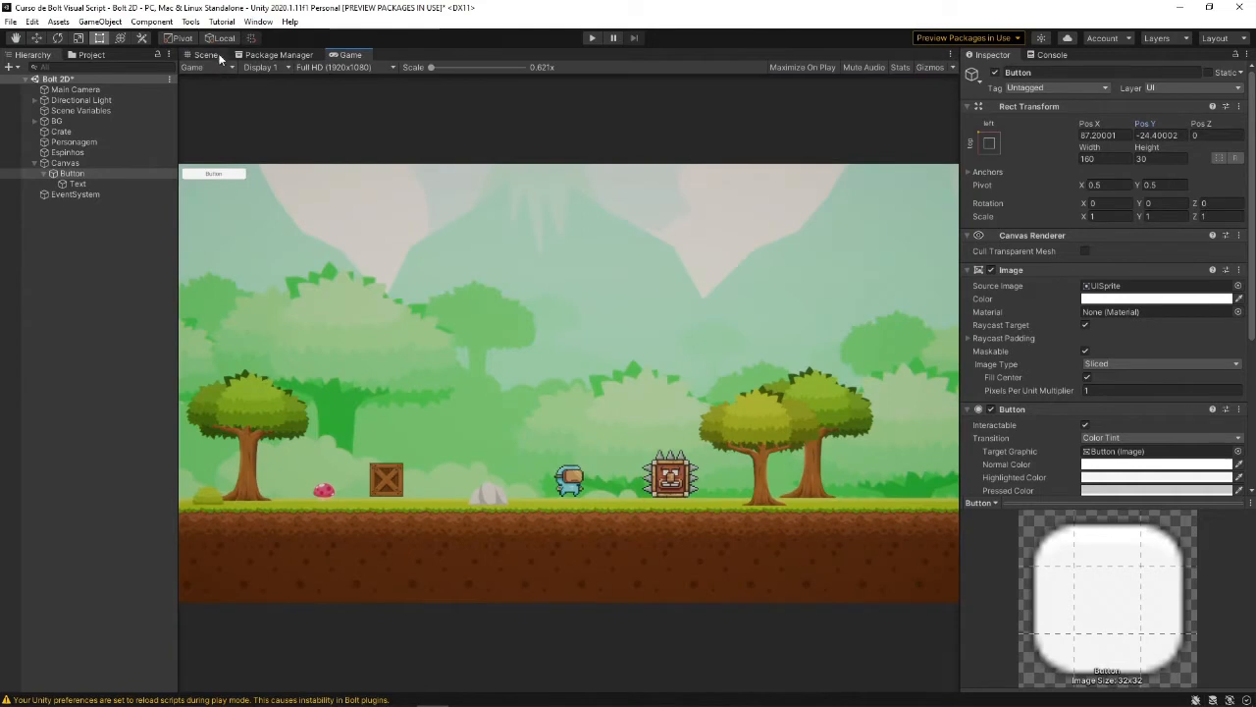
{"action": "left_click", "coordinate": [205, 54]}
{"action": "scroll", "coordinate": [414, 260], "scroll_direction": "up", "scroll_amount": 2}
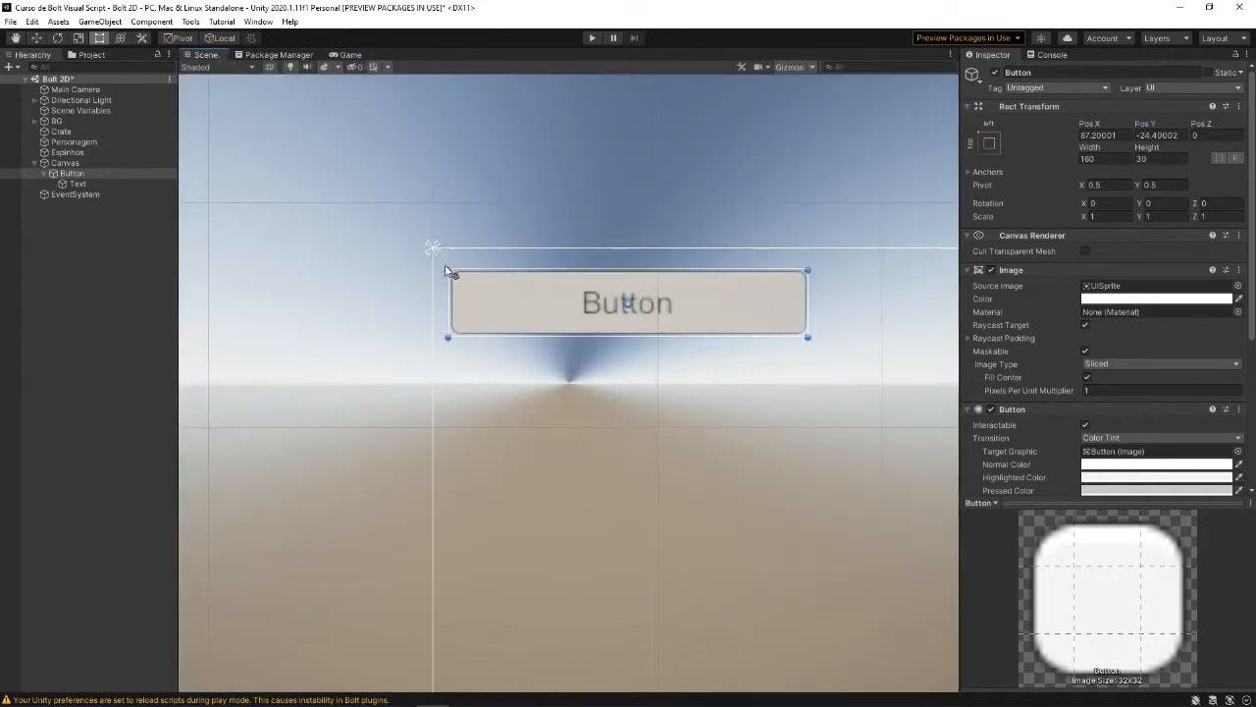
Compare the button's placement in the game preview at Mobile (1080x1920) and Full HD (1920x1080)
{"action": "left_click", "coordinate": [350, 54]}
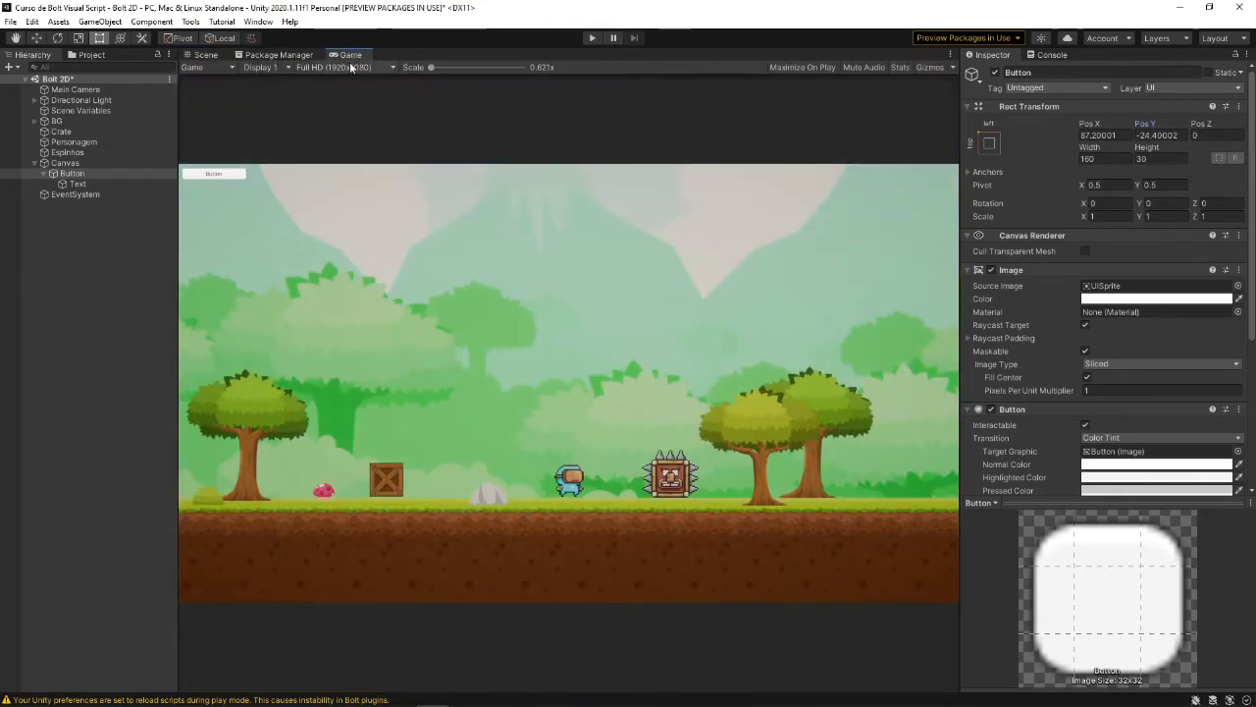
{"action": "left_click", "coordinate": [350, 67]}
{"action": "left_click", "coordinate": [397, 293]}
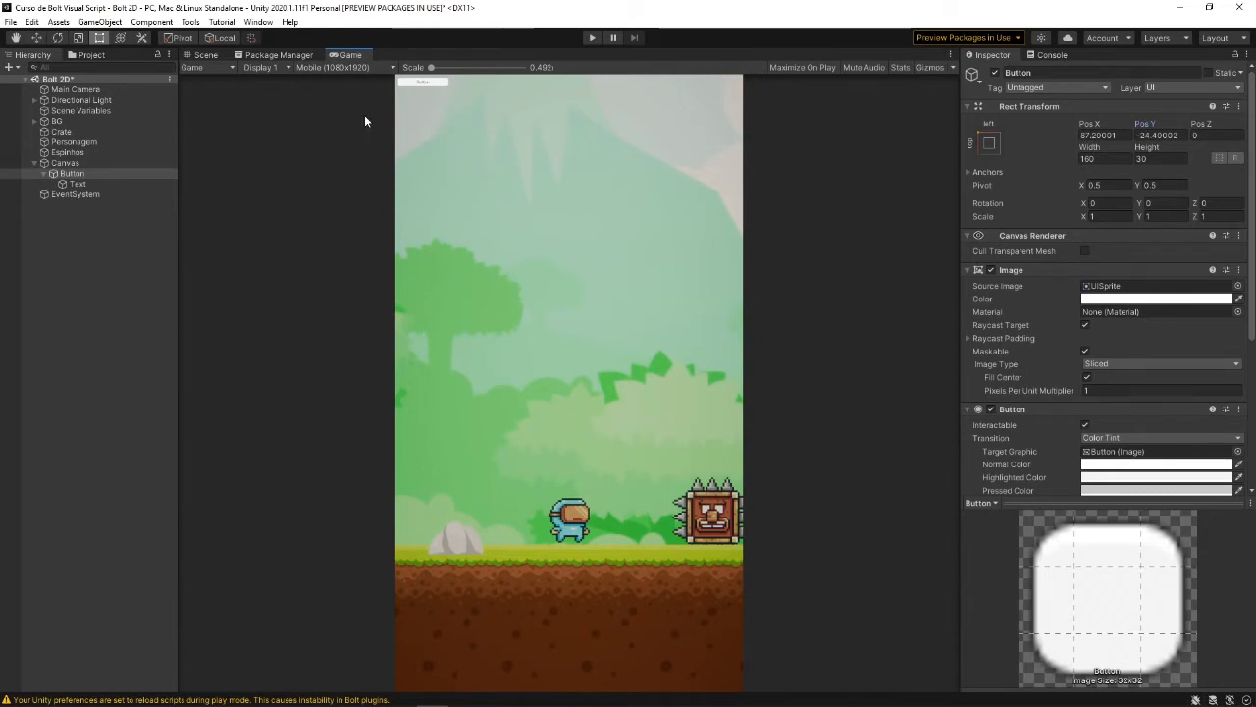
{"action": "left_click", "coordinate": [360, 67]}
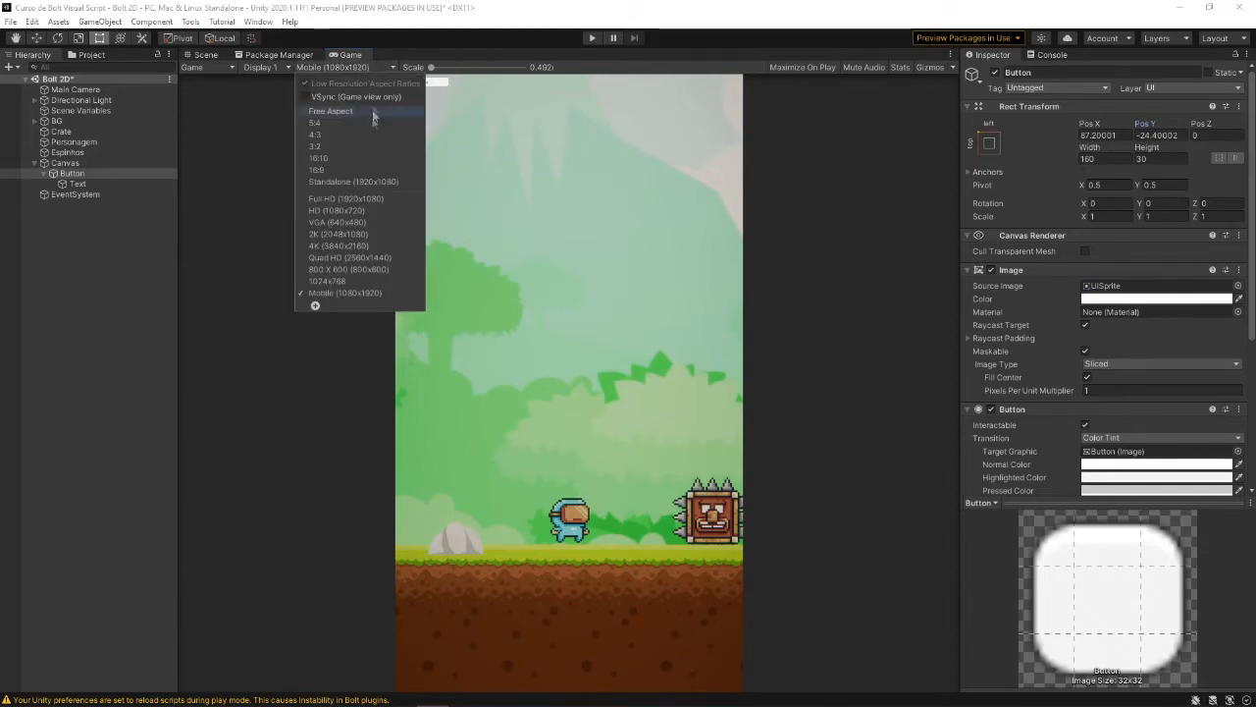
{"action": "left_click", "coordinate": [364, 198]}
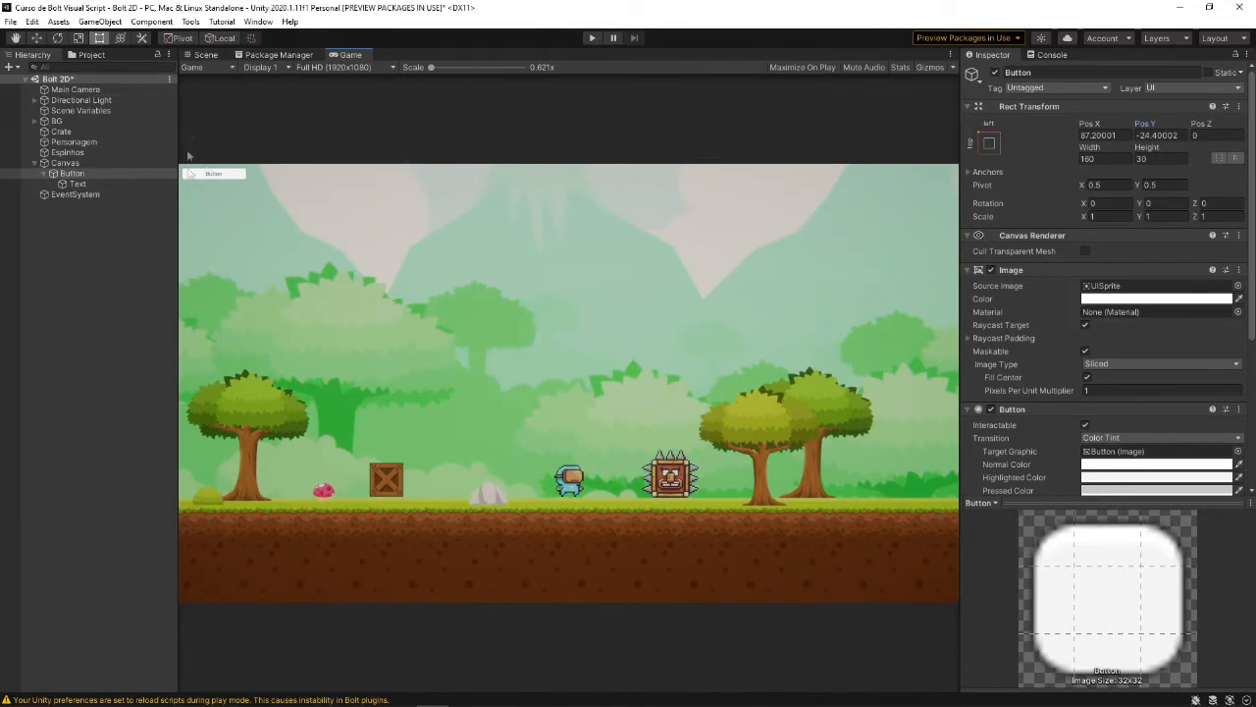
{"action": "left_click", "coordinate": [206, 55]}
Try stretching the button downward to a height of about 152, and undo the resize
{"action": "scroll", "coordinate": [533, 307], "scroll_direction": "down", "scroll_amount": 6}
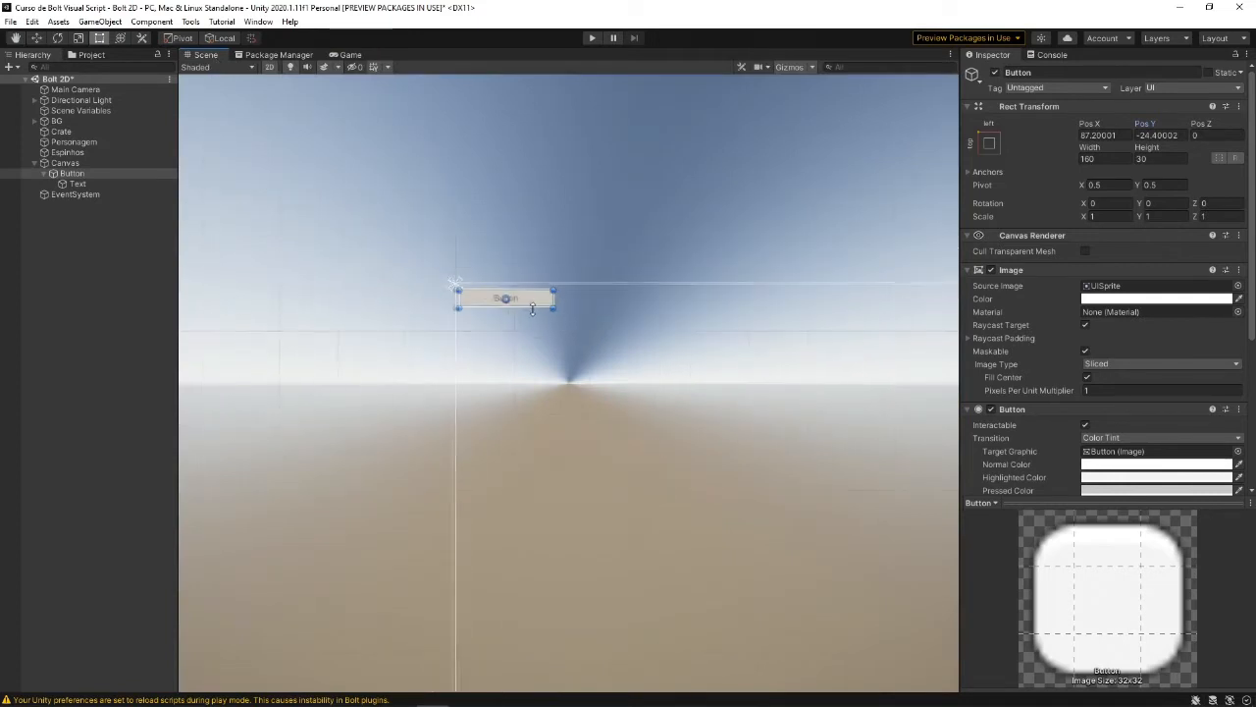
{"action": "left_click", "coordinate": [422, 294]}
{"action": "left_click", "coordinate": [44, 174]}
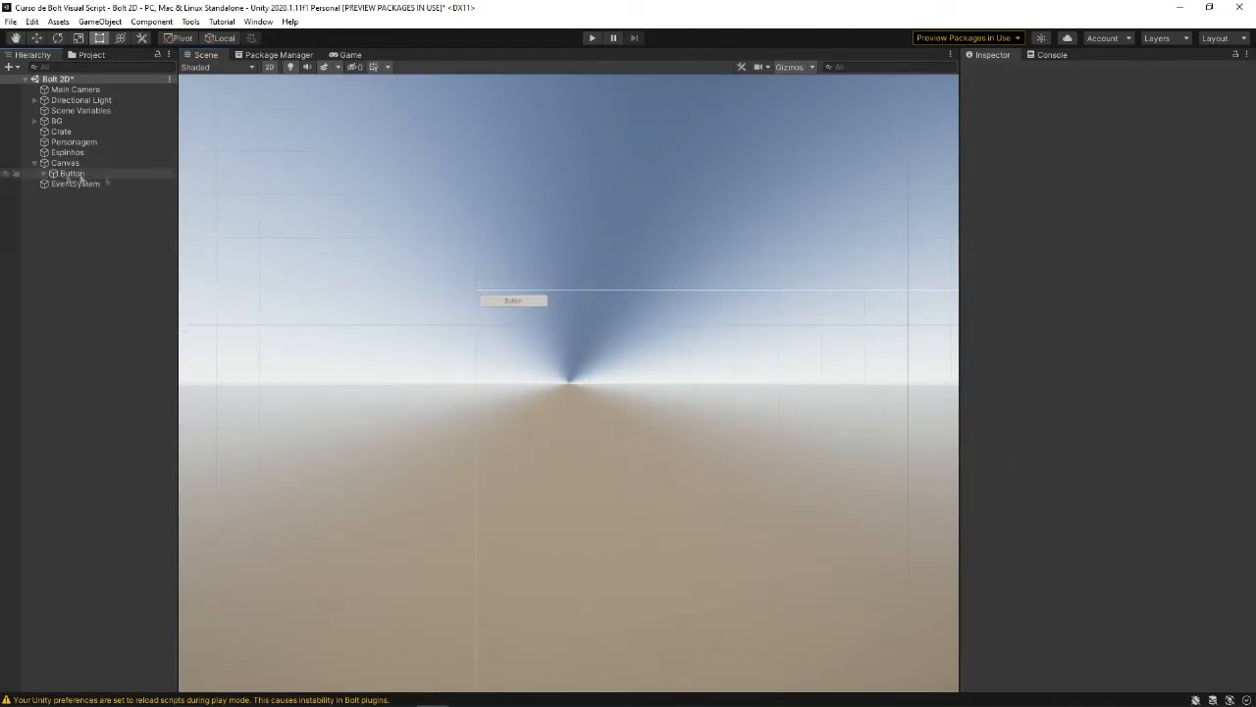
{"action": "scroll", "coordinate": [385, 316], "scroll_direction": "up", "scroll_amount": 4}
{"action": "left_click", "coordinate": [577, 300]}
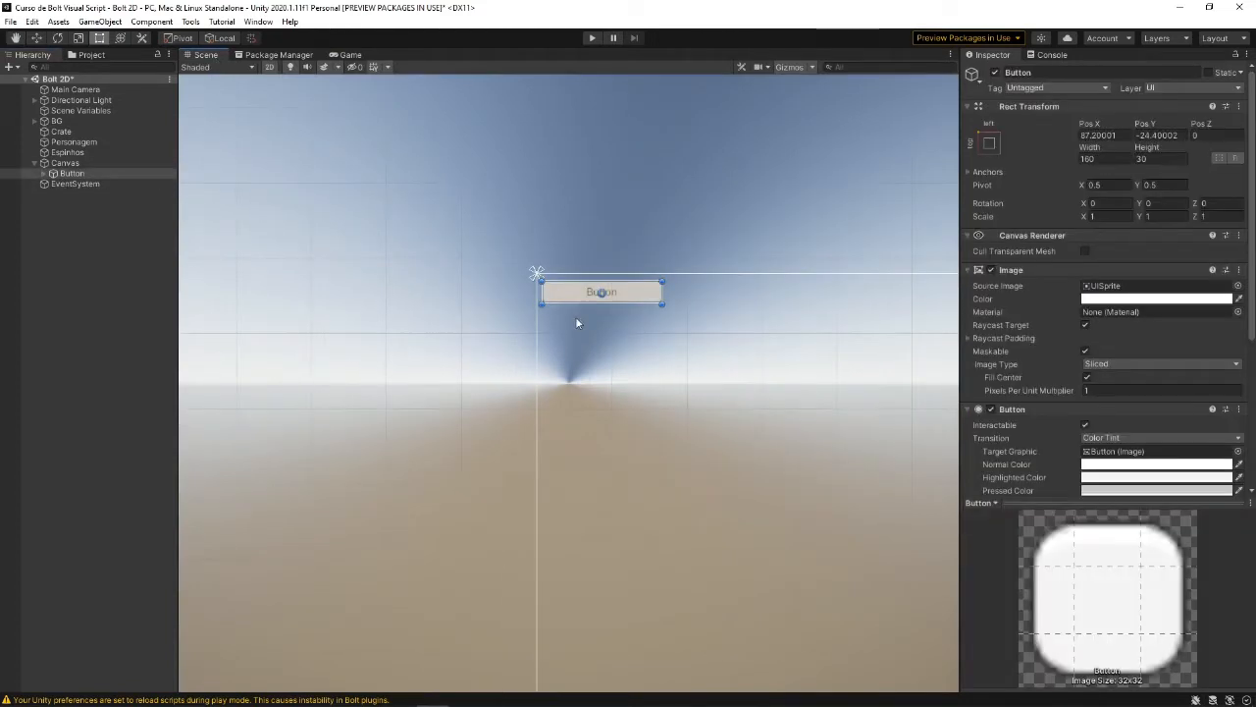
{"action": "left_click_drag", "start_coordinate": [629, 306], "coordinate": [638, 397]}
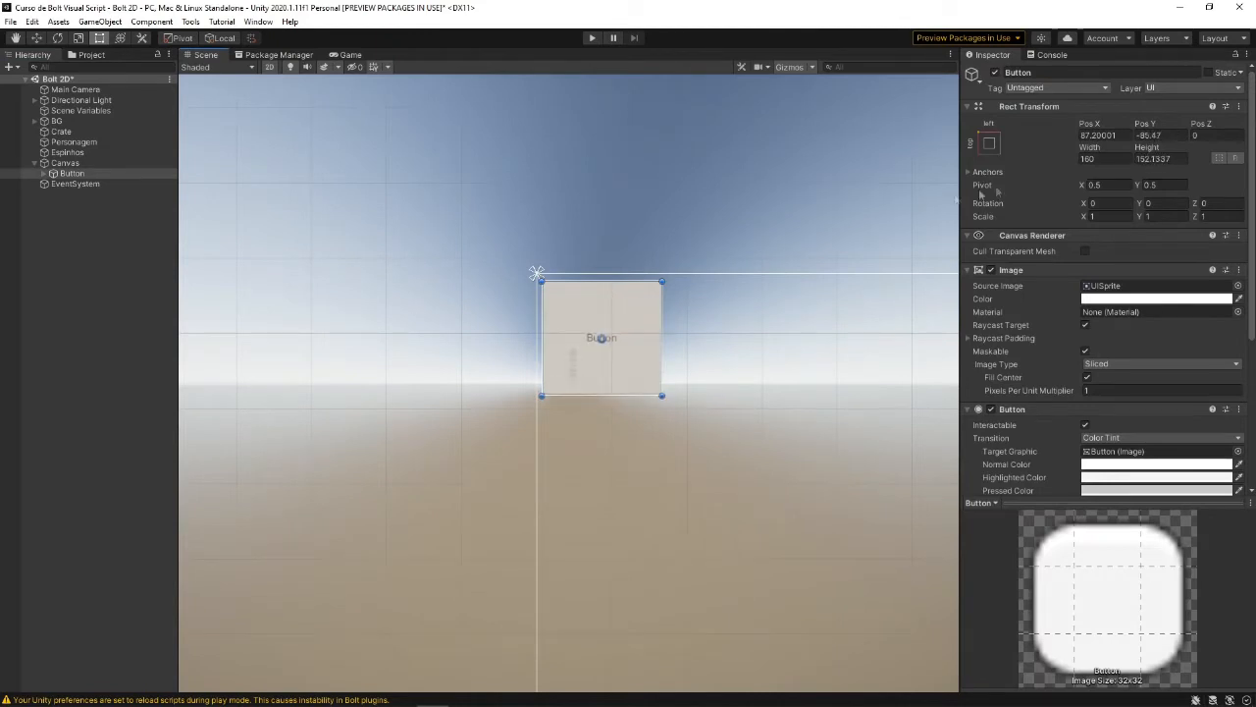
{"action": "left_click", "coordinate": [1090, 158]}
{"action": "key", "text": "ctrl+z"}
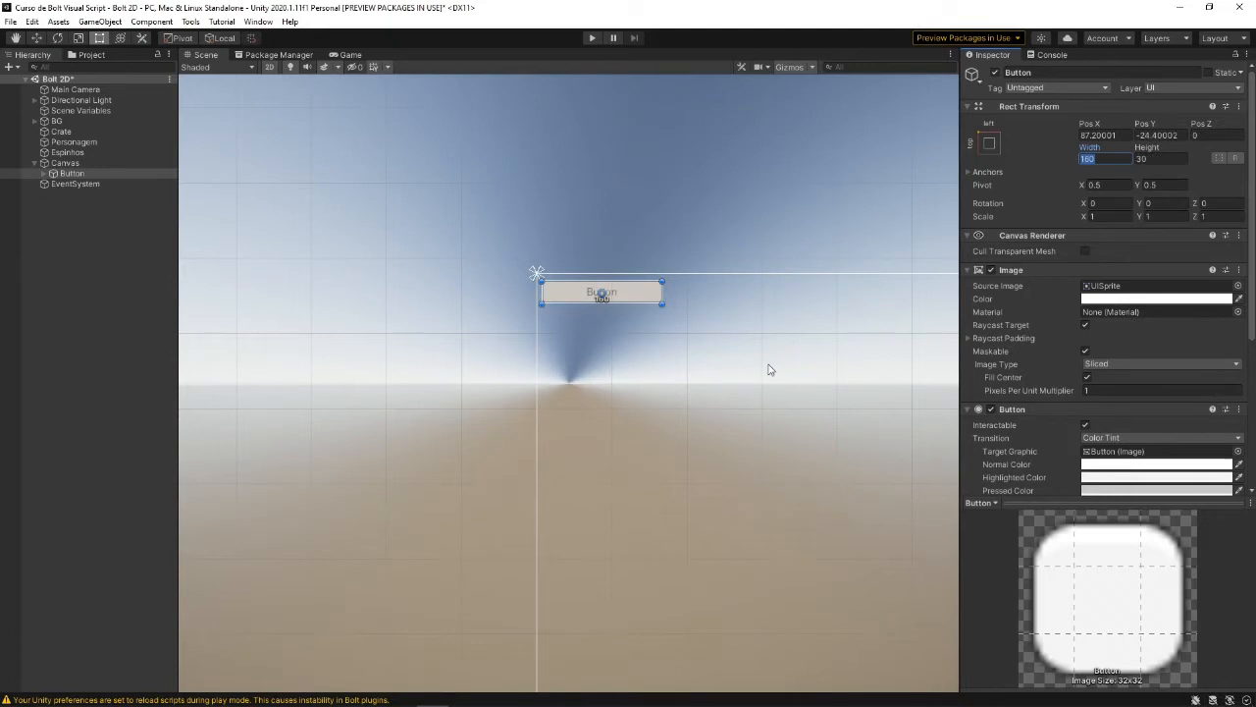
Try enlarging the button with the Scale tool, and undo the scaling
{"action": "scroll", "coordinate": [769, 366], "scroll_direction": "up", "scroll_amount": 3}
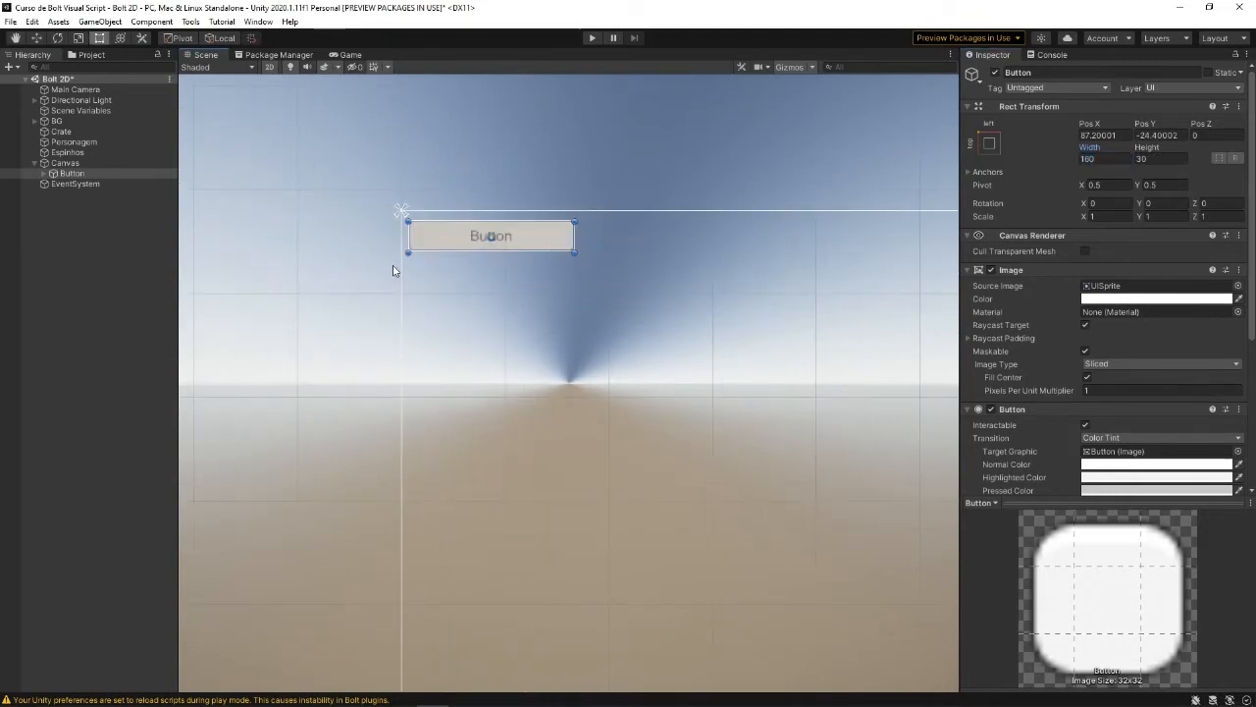
{"action": "left_click", "coordinate": [79, 38]}
{"action": "left_click_drag", "start_coordinate": [493, 237], "coordinate": [703, 258]}
{"action": "key", "text": "ctrl+z"}
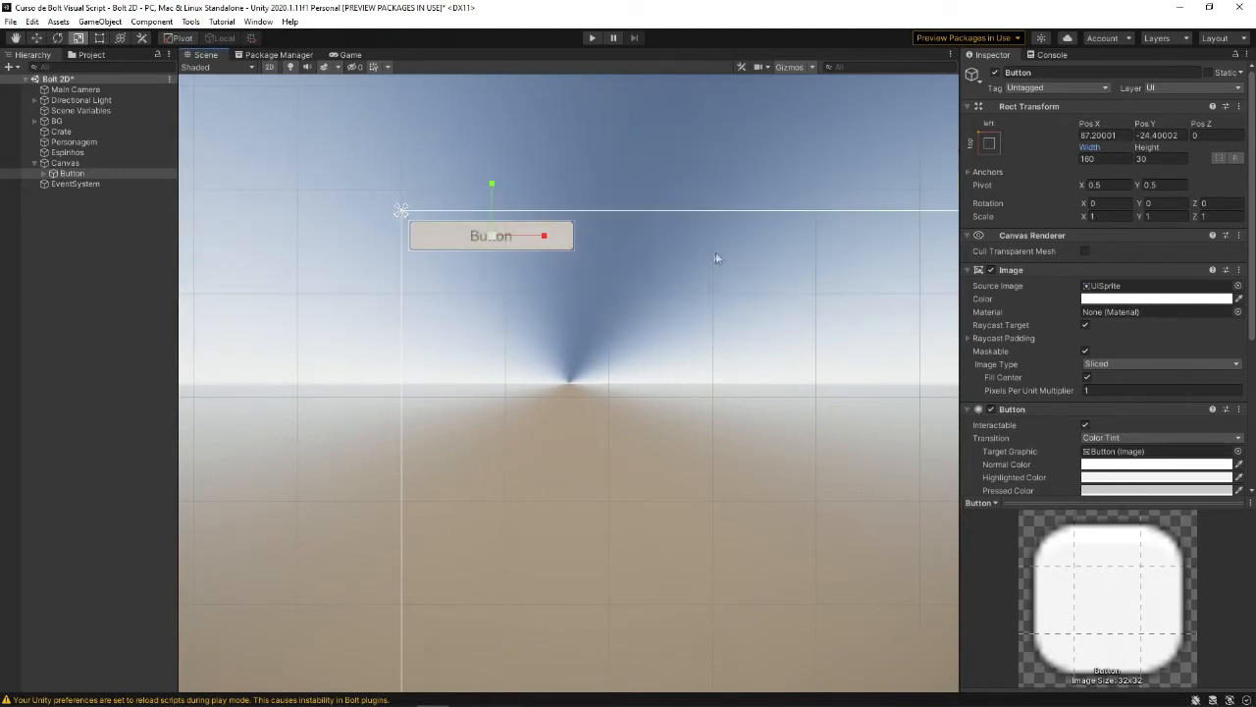
Resize the button with the Rect tool to about 111 by 83, and set its width to 150
{"action": "left_click", "coordinate": [99, 39]}
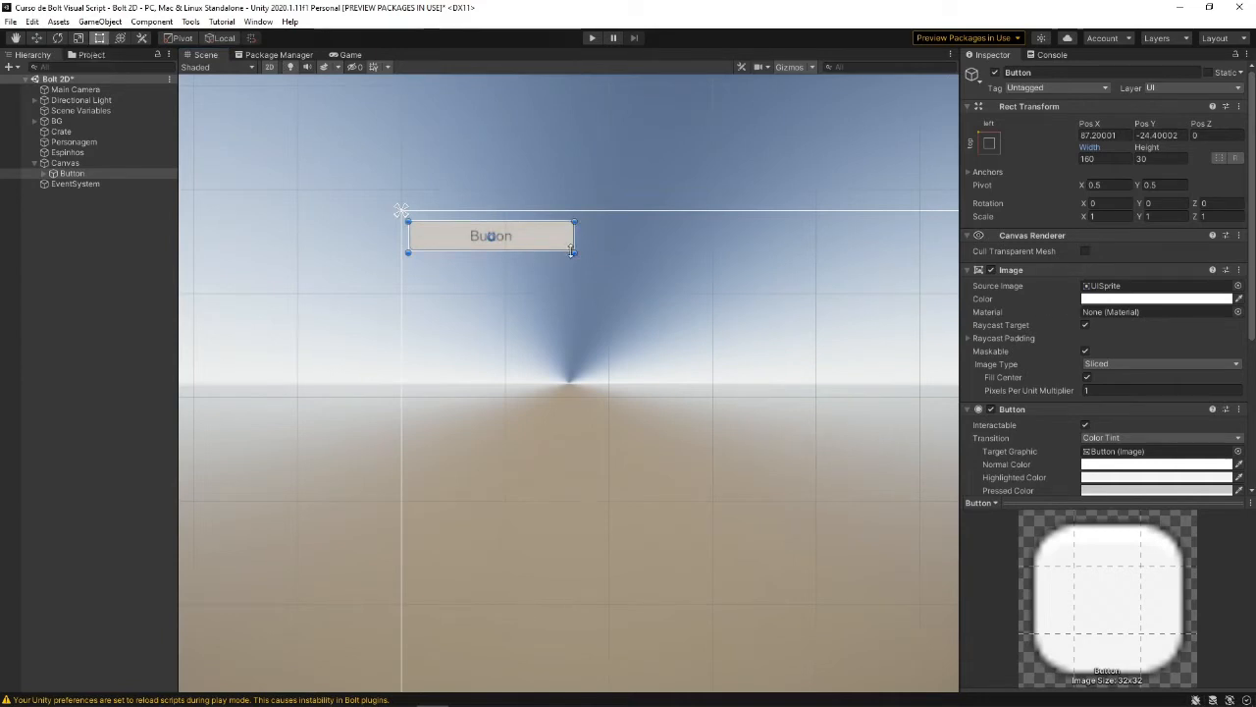
{"action": "left_click_drag", "start_coordinate": [576, 250], "coordinate": [523, 307]}
{"action": "left_click", "coordinate": [1109, 158]}
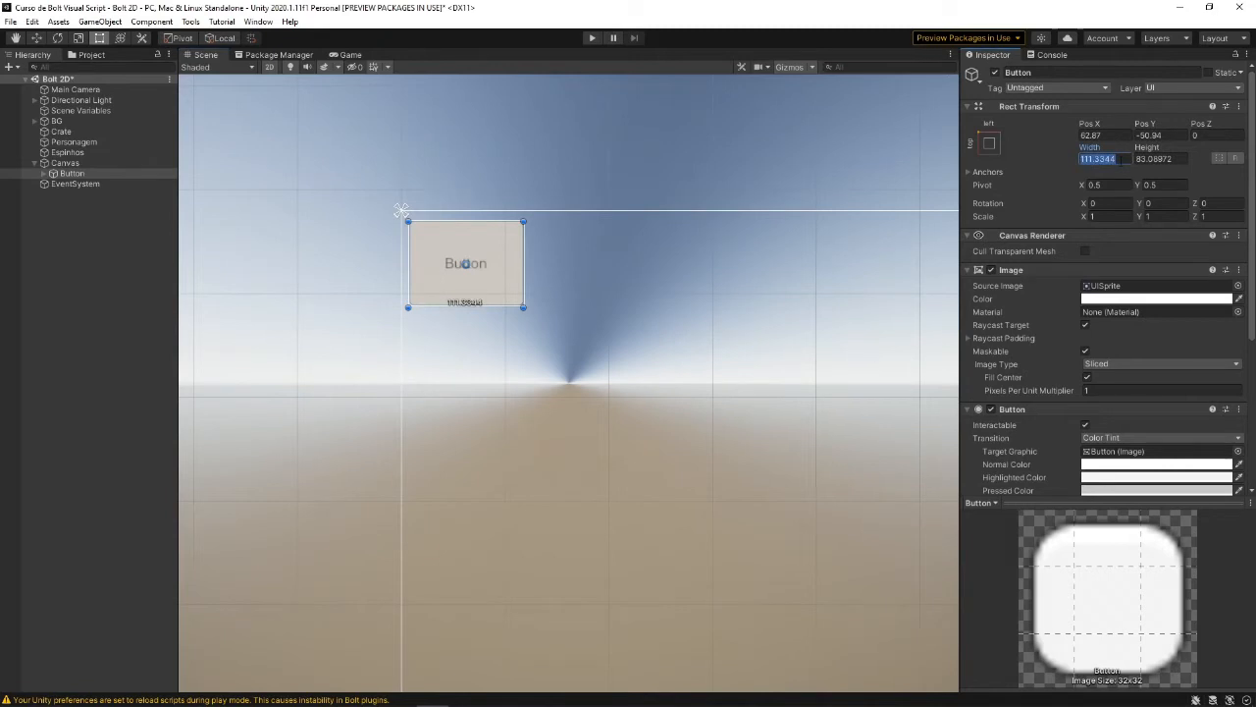
{"action": "type", "text": "520"}
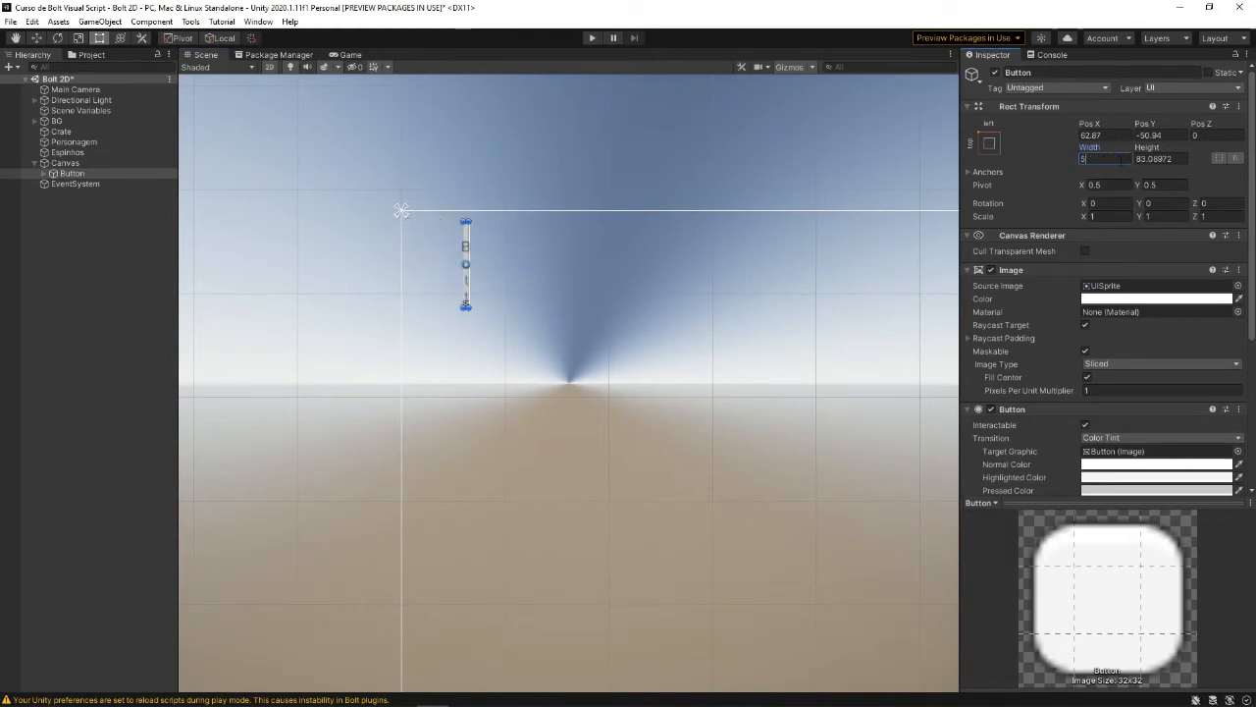
{"action": "key", "text": "BackSpace"}
{"action": "key", "text": "BackSpace"}
{"action": "key", "text": "BackSpace"}
{"action": "type", "text": "200"}
{"action": "key", "text": "BackSpace"}
{"action": "key", "text": "BackSpace"}
{"action": "key", "text": "BackSpace"}
{"action": "type", "text": "150"}
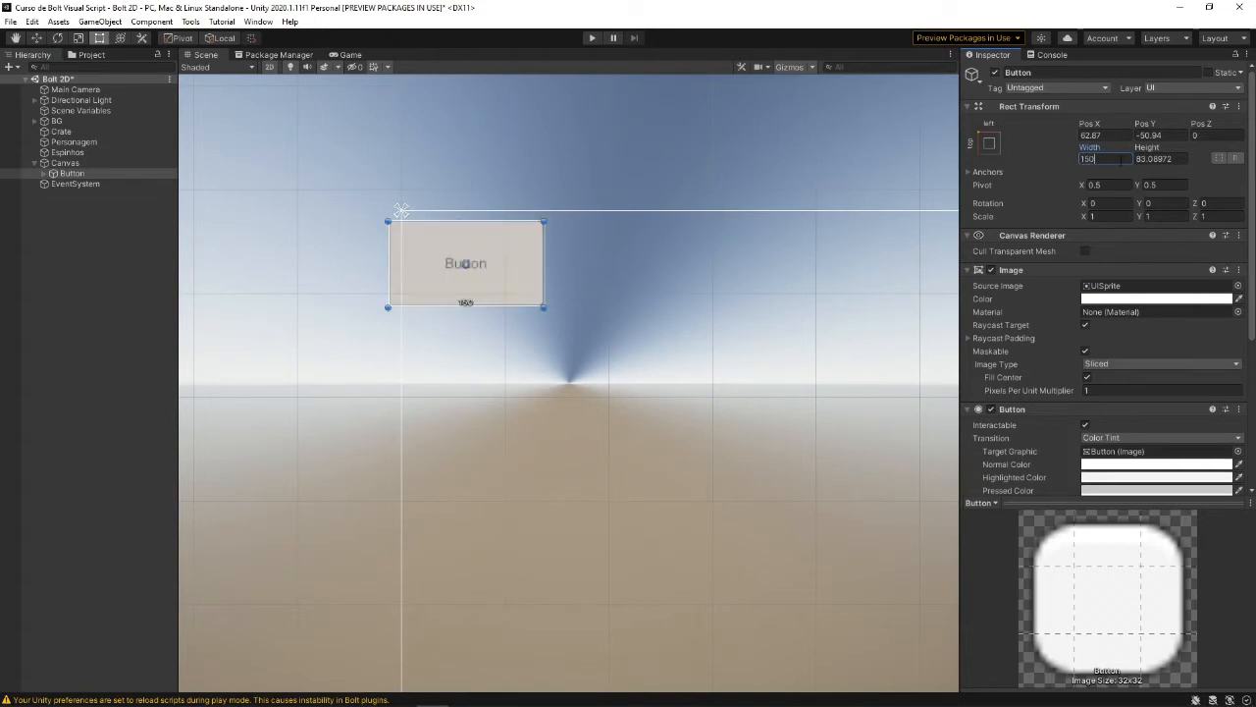
{"action": "key", "text": "Return"}
Set the button's height to 150 and move it back inside the canvas corner, to about X 93, Y -91
{"action": "left_click", "coordinate": [1185, 159]}
{"action": "type", "text": "10"}
{"action": "key", "text": "BackSpace"}
{"action": "type", "text": "50"}
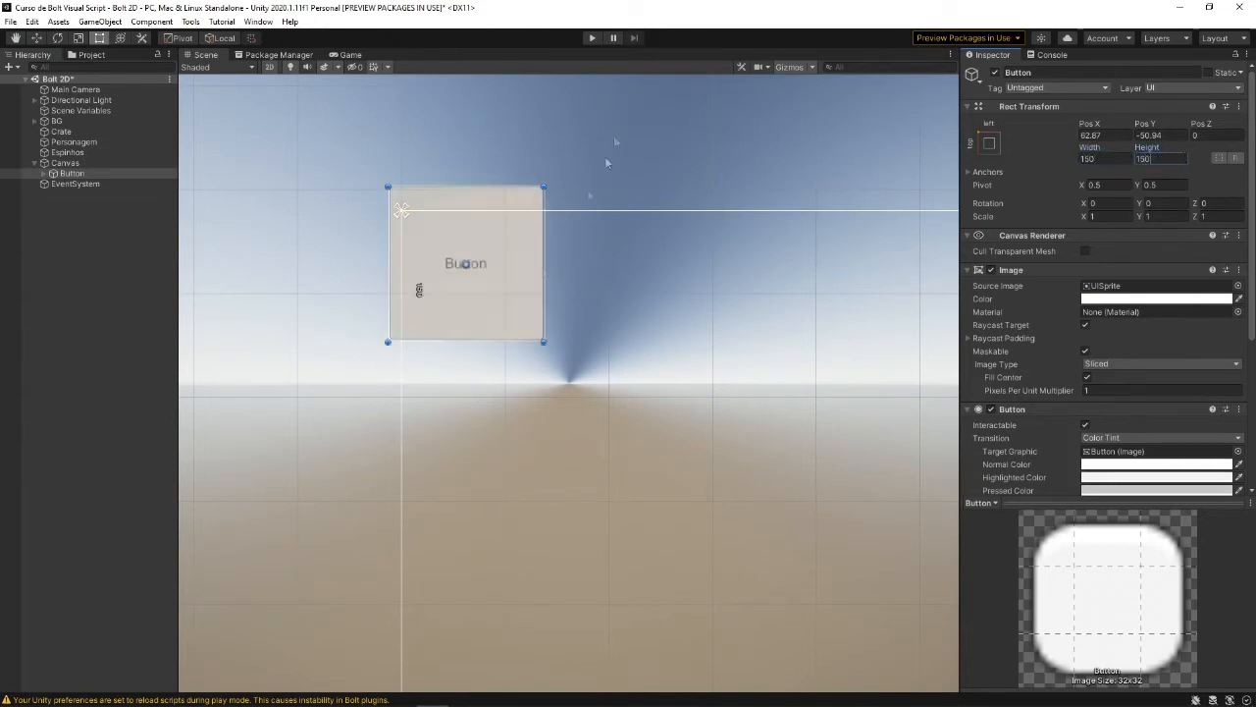
{"action": "left_click_drag", "start_coordinate": [489, 320], "coordinate": [519, 362]}
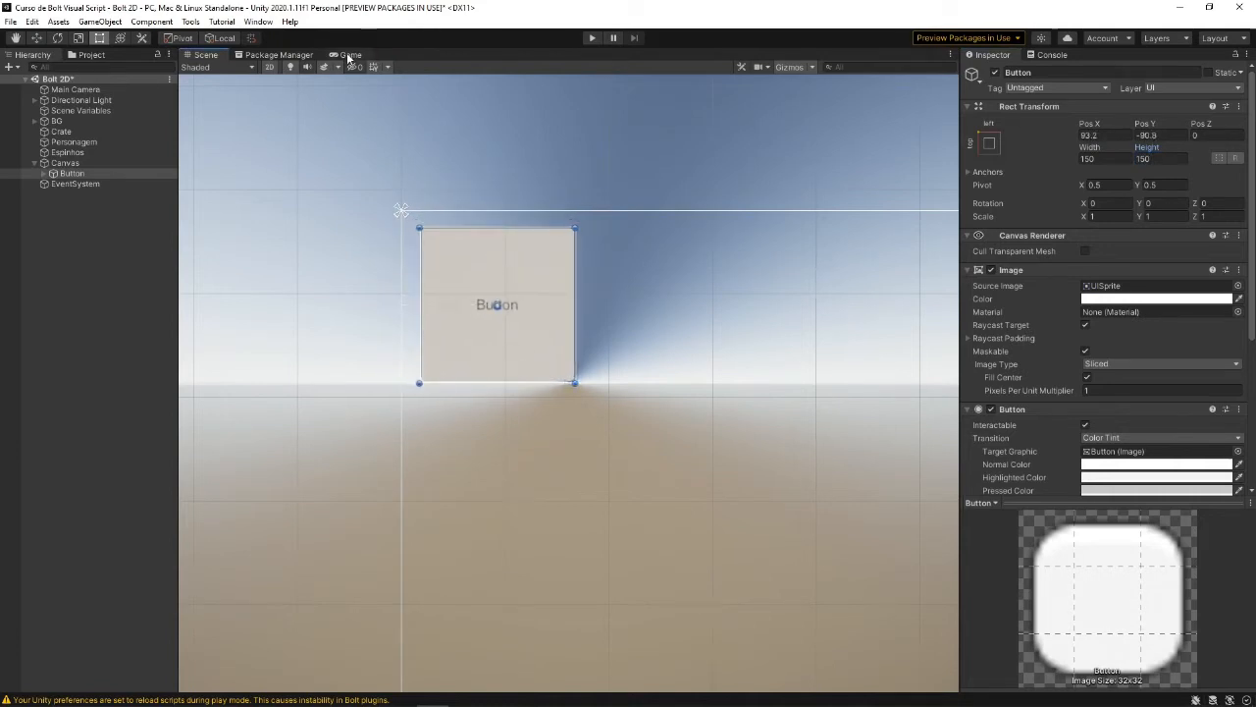
Set the button's width and height to 100 and move it closer to the canvas corner, to about X 65, Y -65
{"action": "left_click", "coordinate": [350, 55]}
{"action": "left_click", "coordinate": [1088, 159]}
{"action": "type", "text": "100"}
{"action": "key", "text": "Return"}
{"action": "type", "text": "100"}
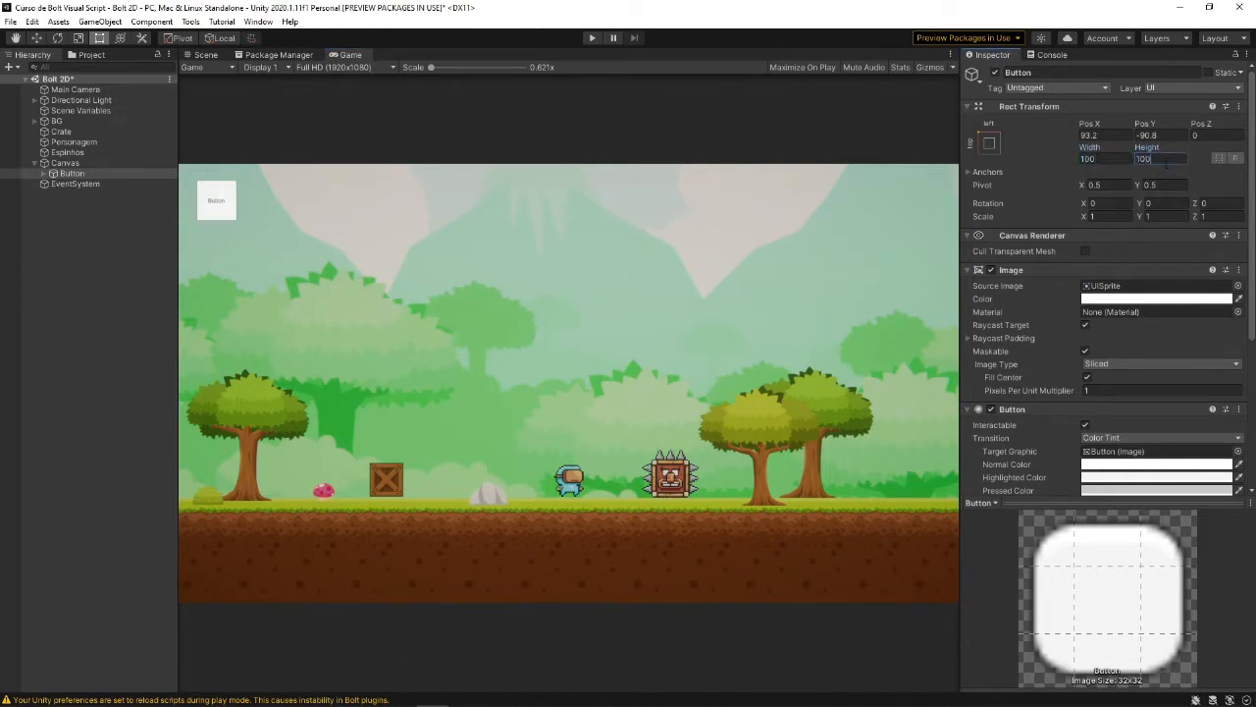
{"action": "left_click", "coordinate": [205, 55]}
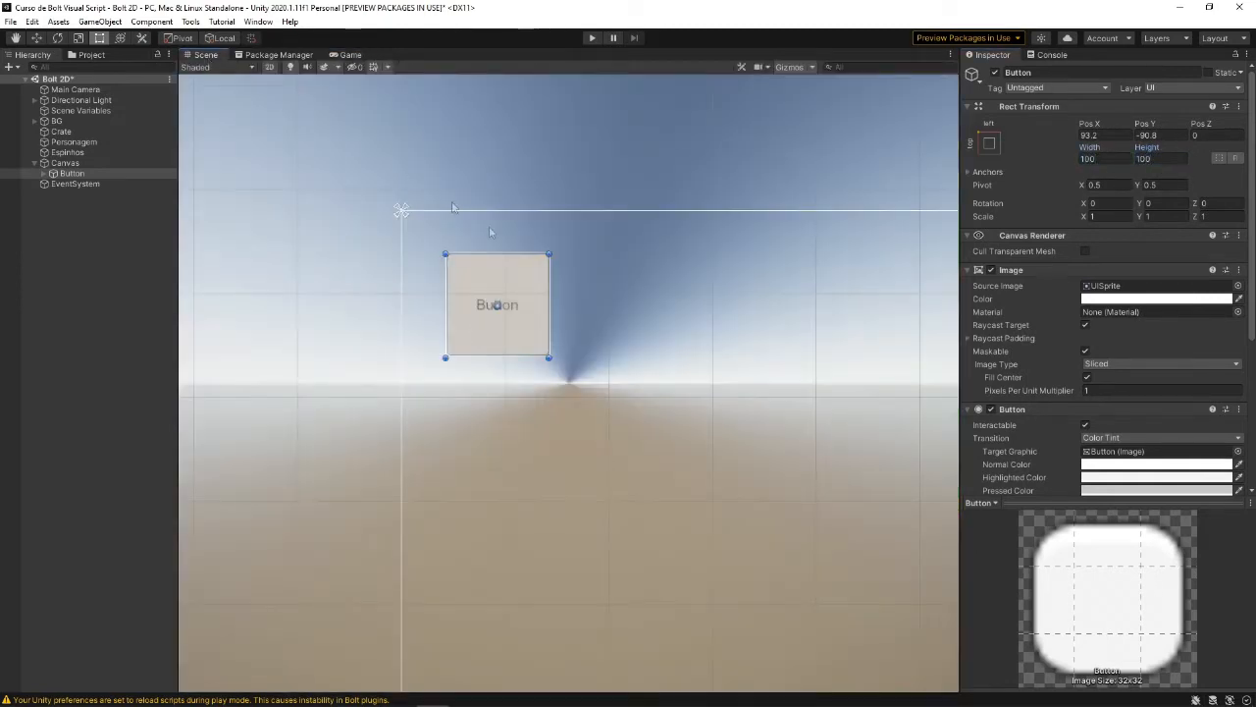
{"action": "left_click_drag", "start_coordinate": [523, 311], "coordinate": [495, 281]}
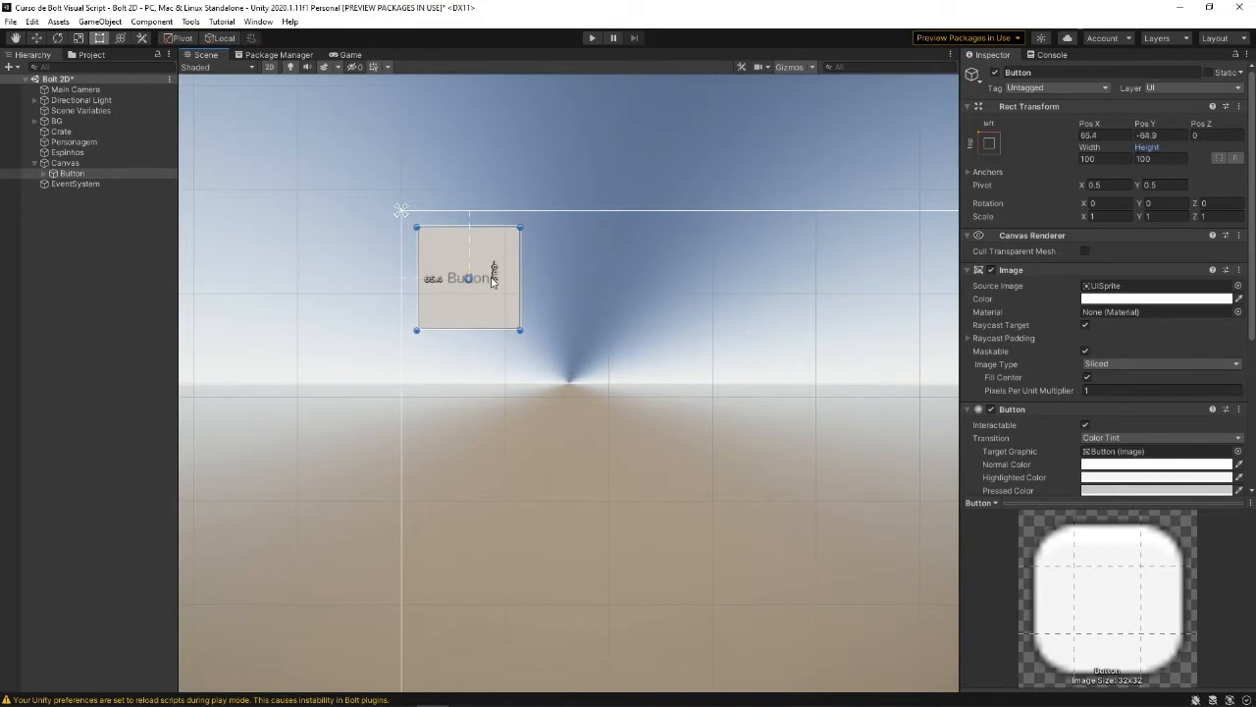
Delete the button's Text child object and select the button again
{"action": "left_click", "coordinate": [323, 93]}
{"action": "left_click", "coordinate": [497, 292]}
{"action": "left_click", "coordinate": [44, 174]}
{"action": "left_click", "coordinate": [70, 184]}
{"action": "key", "text": "Delete"}
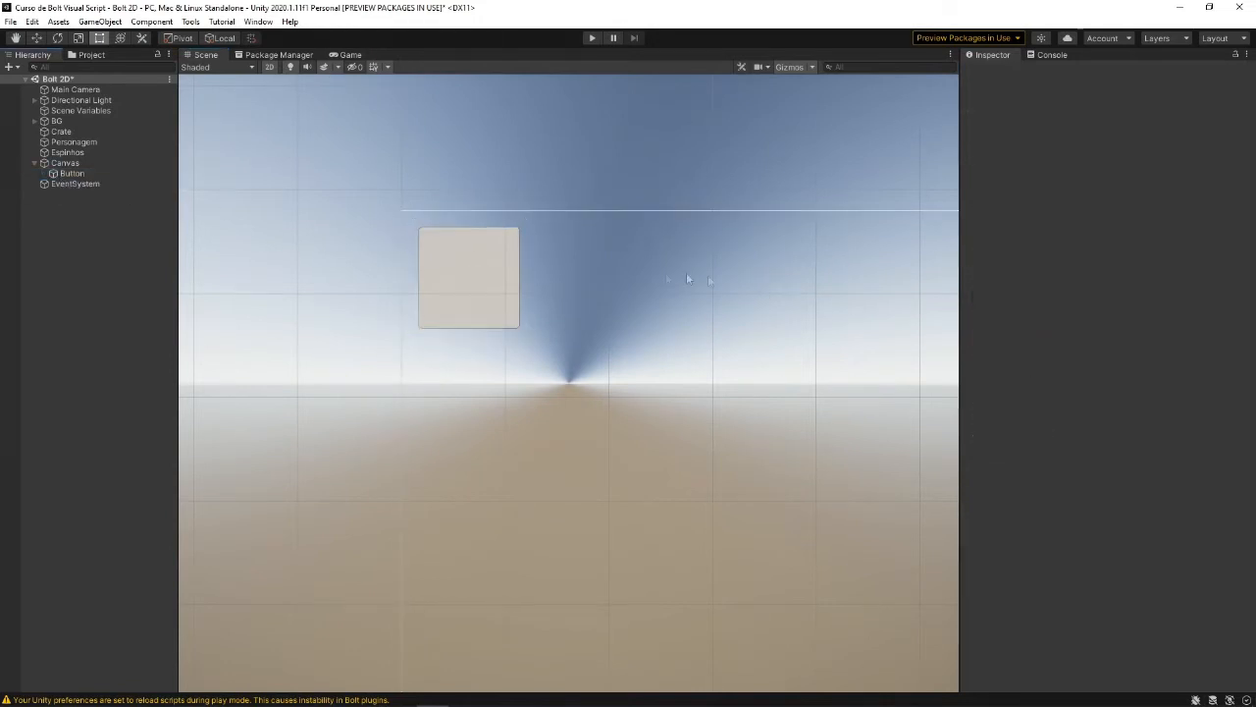
{"action": "left_click", "coordinate": [71, 174]}
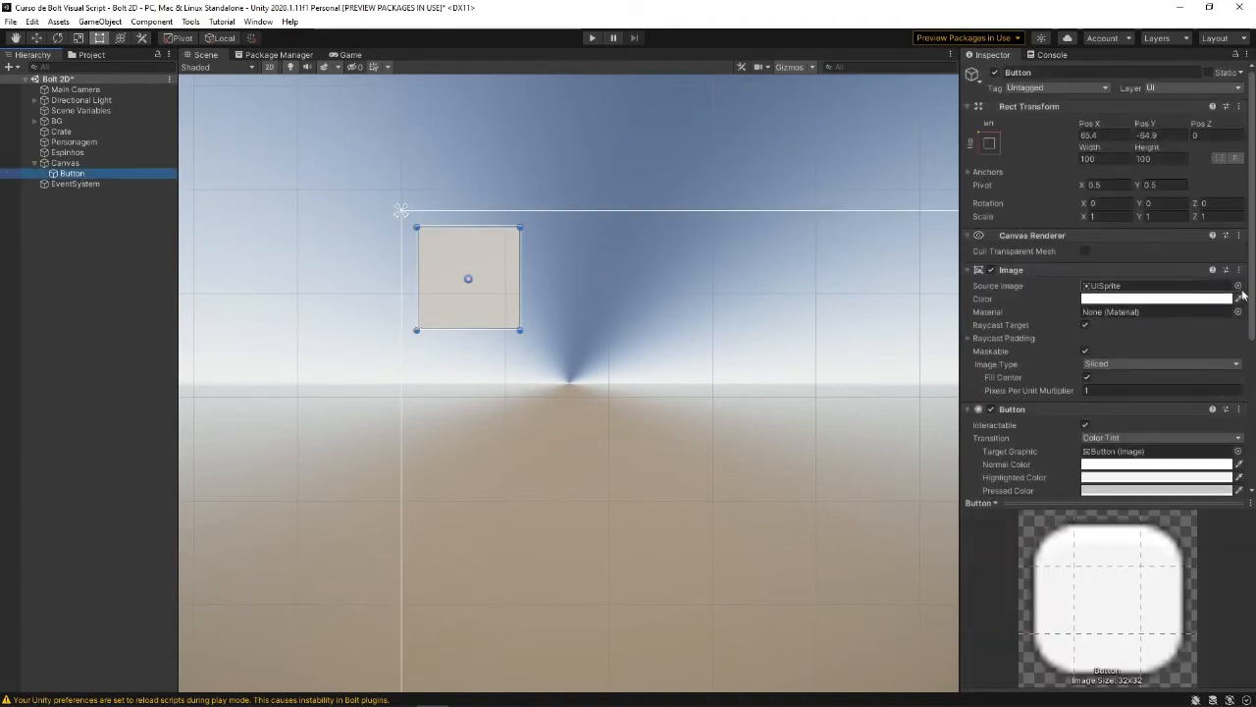
Set the button's source image to the T_23_gear_ sprite and clear the selection
{"action": "left_click", "coordinate": [1239, 291]}
{"action": "type", "text": "GEAR"}
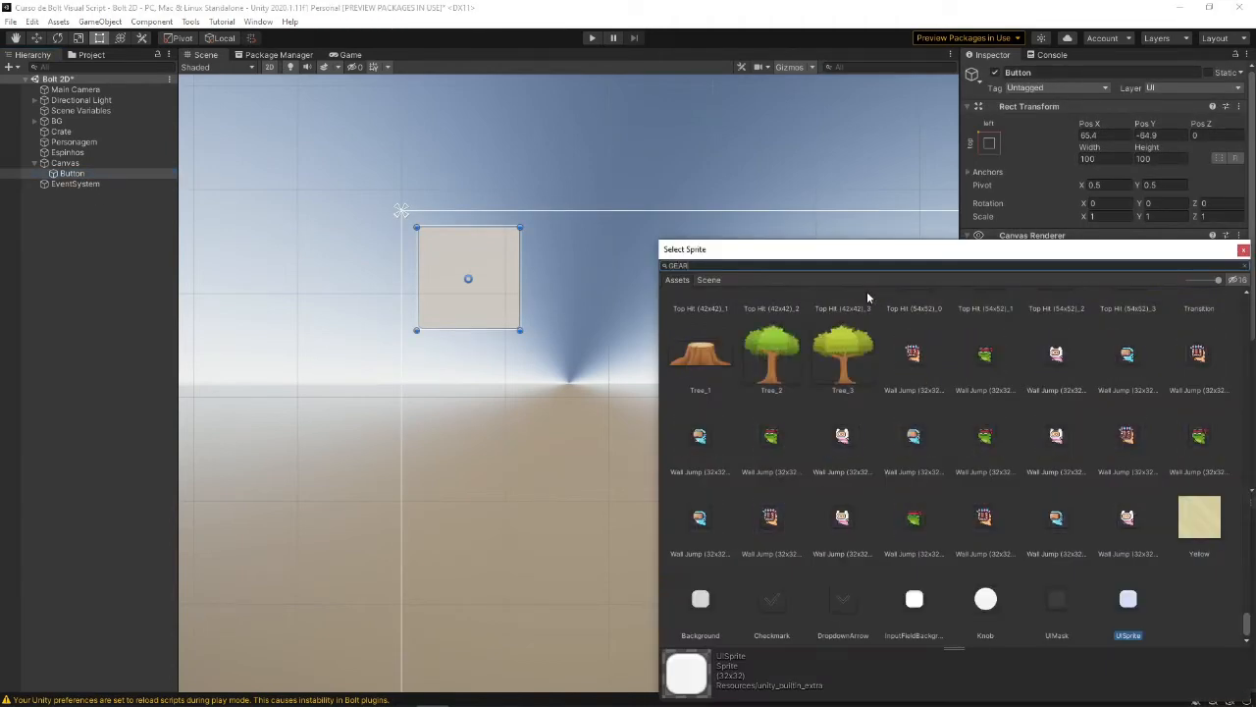
{"action": "double_click", "coordinate": [799, 332]}
{"action": "left_click", "coordinate": [440, 176]}
{"action": "scroll", "coordinate": [607, 281], "scroll_direction": "down", "scroll_amount": 2}
{"action": "middle_click_drag", "start_coordinate": [606, 282], "coordinate": [582, 277]}
Preview the gear button in the Game view at Mobile (1080x1920) and at Full HD (1920x1080)
{"action": "left_click", "coordinate": [345, 55]}
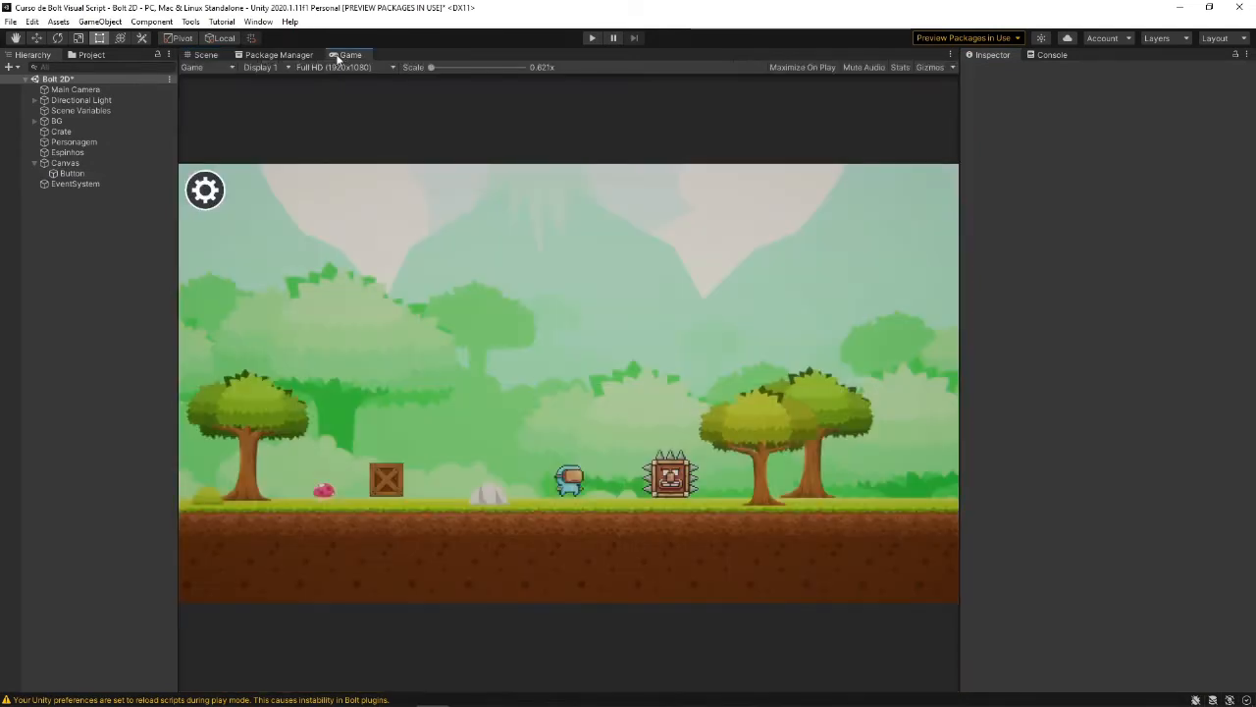
{"action": "left_click", "coordinate": [344, 66]}
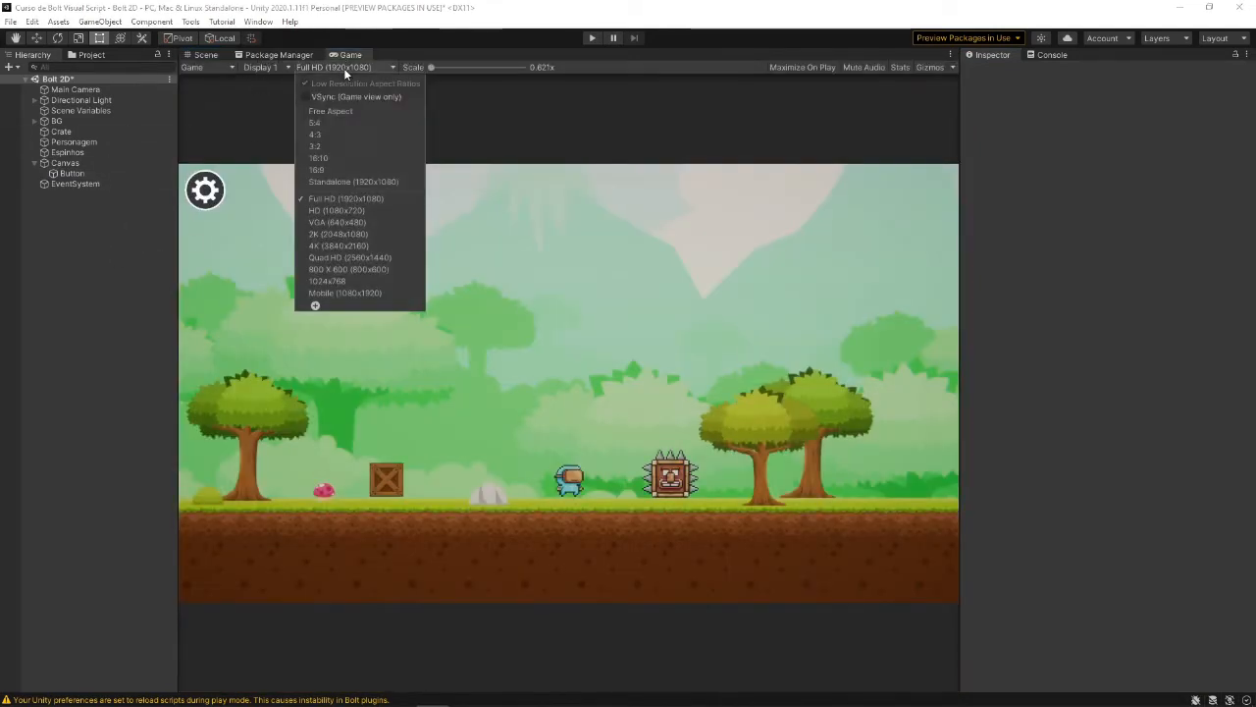
{"action": "left_click", "coordinate": [351, 293]}
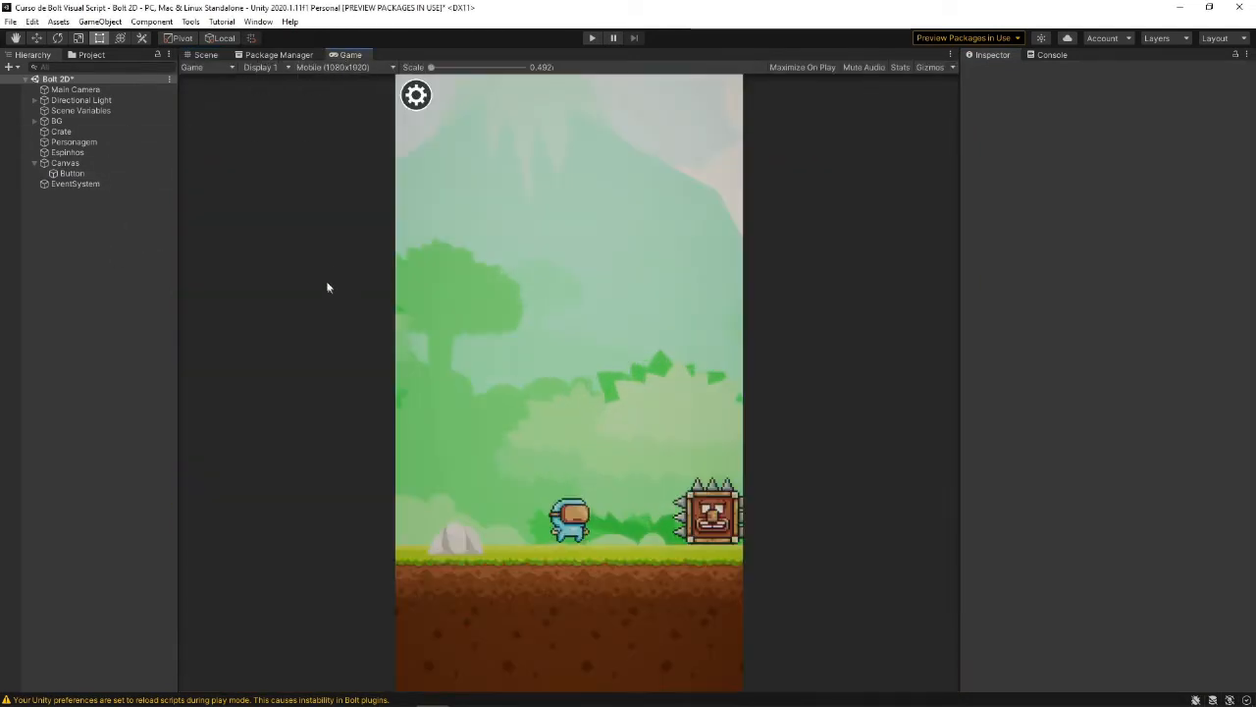
{"action": "left_click", "coordinate": [338, 71]}
{"action": "left_click", "coordinate": [338, 196]}
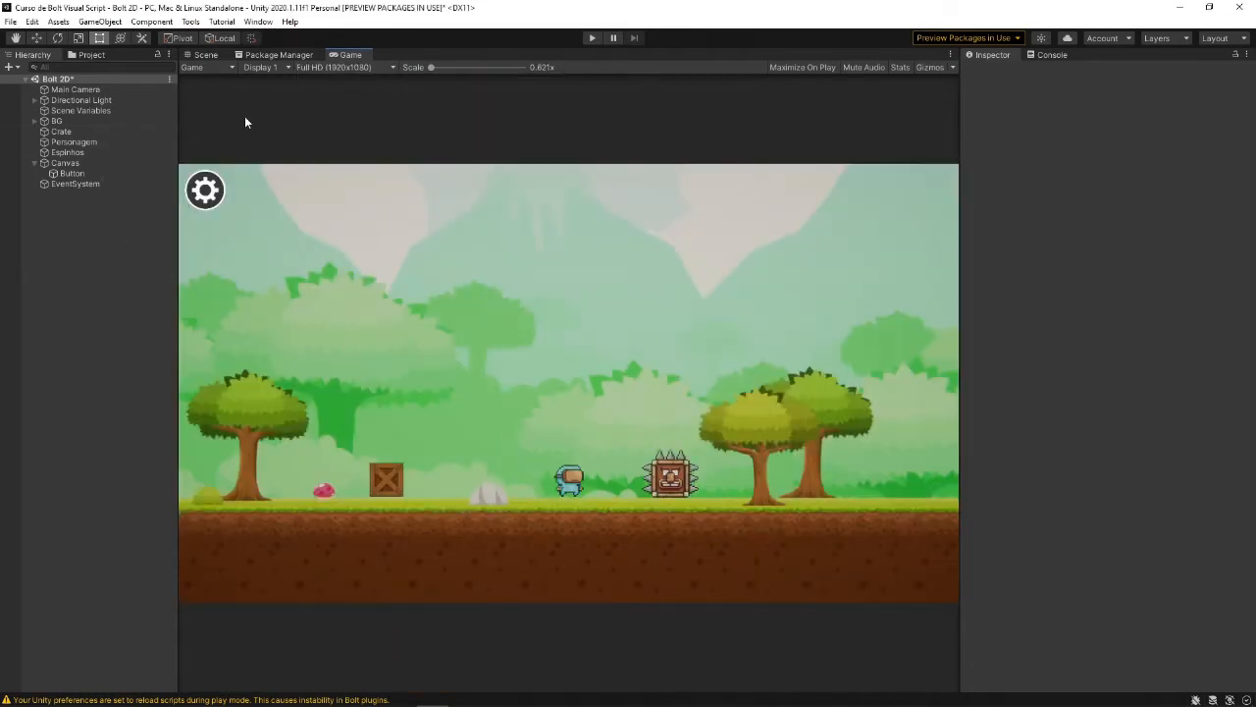
Set the Game view to Free Aspect and detach it as a floating window
{"action": "left_click", "coordinate": [345, 67]}
{"action": "left_click", "coordinate": [335, 114]}
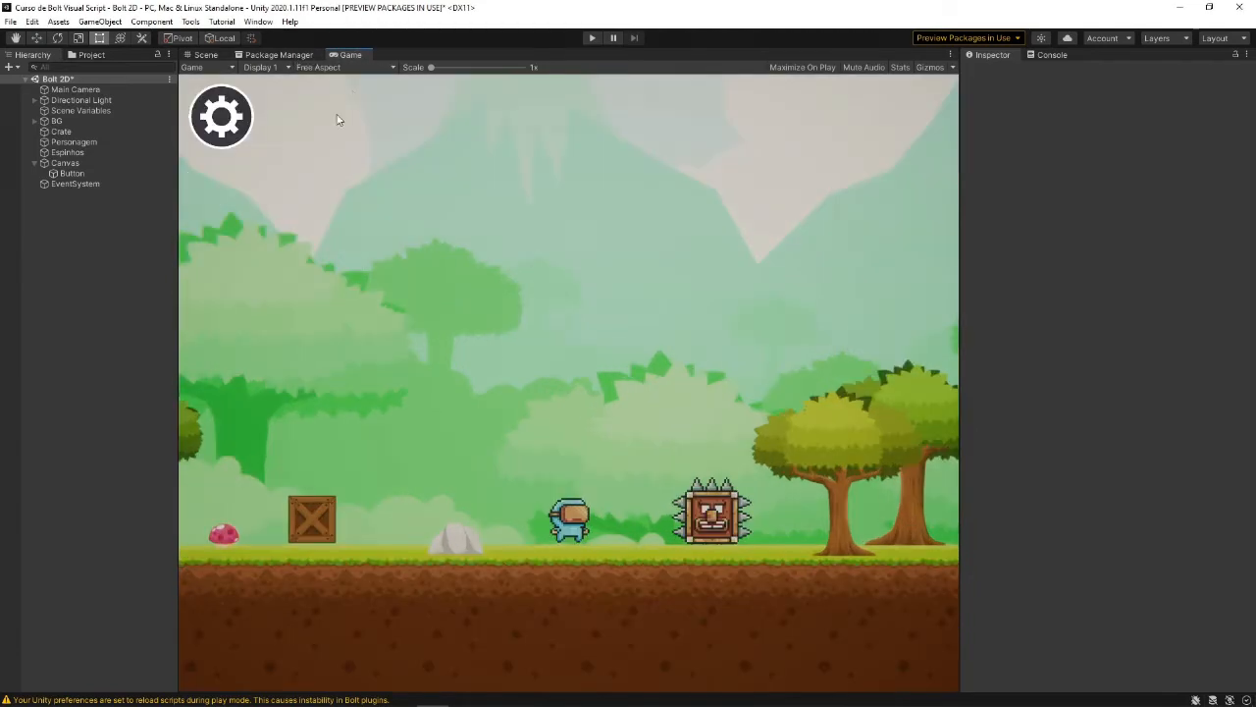
{"action": "left_click_drag", "start_coordinate": [351, 55], "coordinate": [475, 90]}
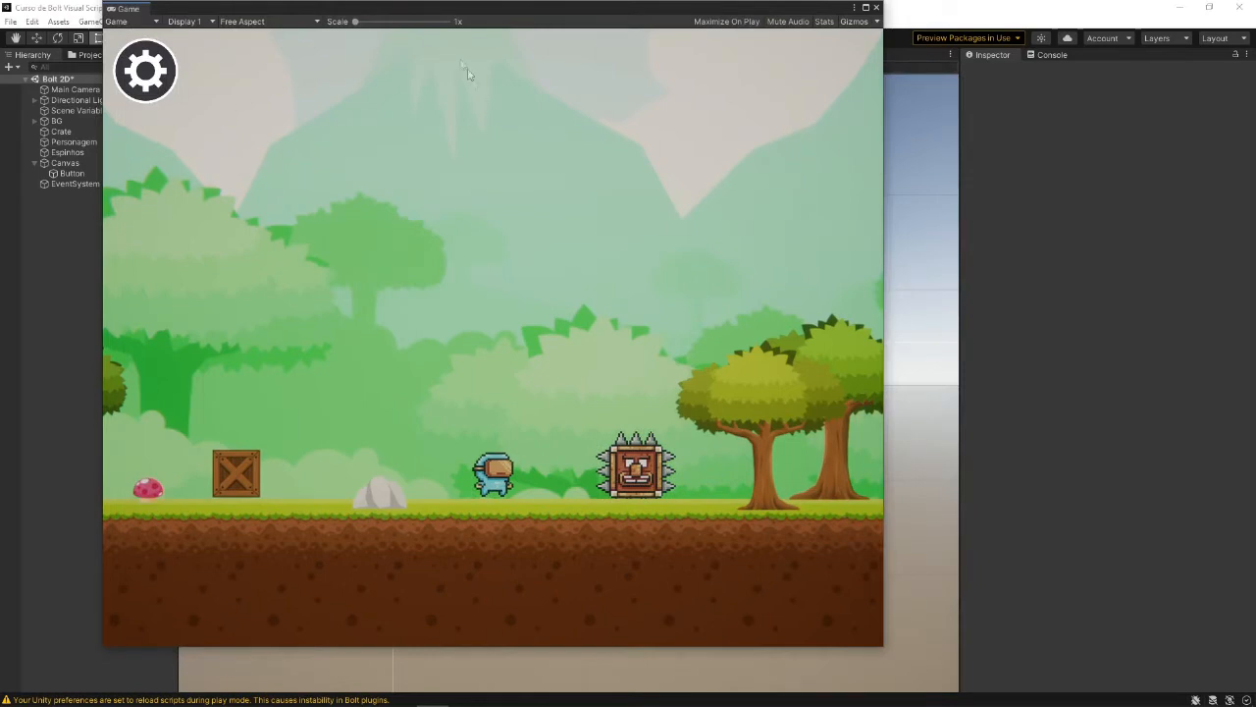
{"action": "left_click_drag", "start_coordinate": [445, 20], "coordinate": [529, 54]}
{"action": "left_click_drag", "start_coordinate": [186, 222], "coordinate": [186, 270]}
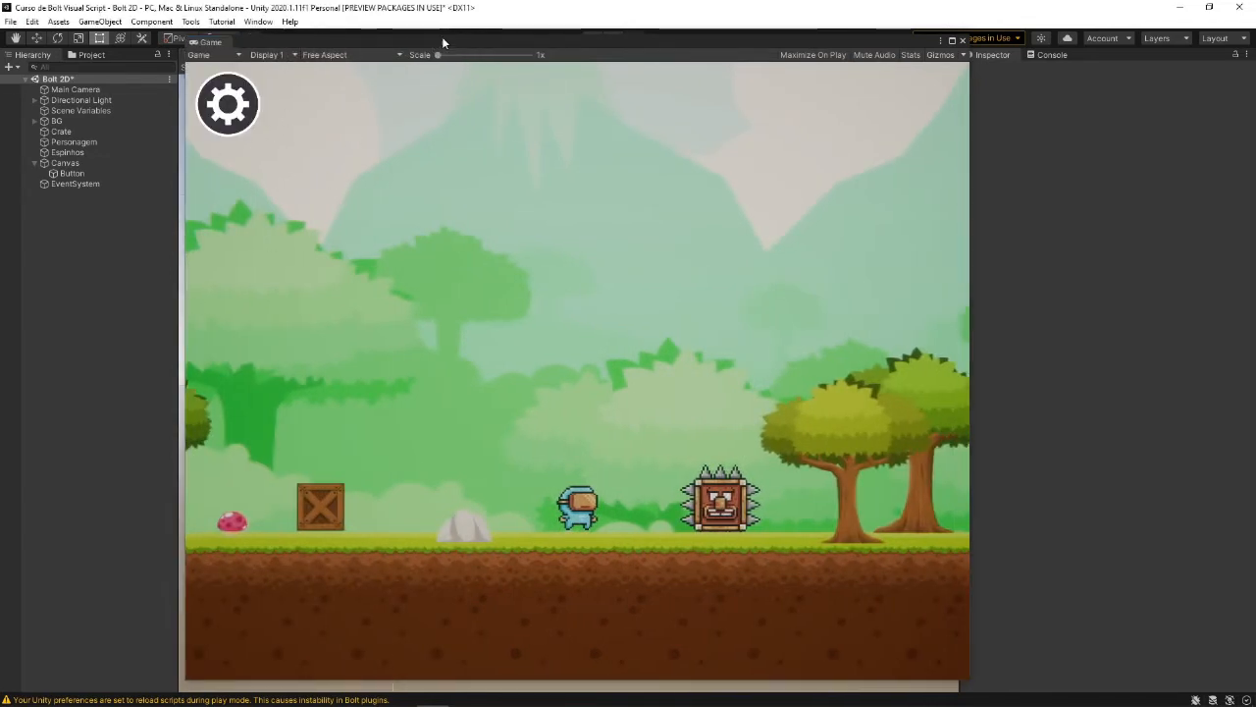
Check the button's corner anchoring by resizing the floating Game window in height and width, and dock it back beside the Scene view
{"action": "left_click_drag", "start_coordinate": [439, 36], "coordinate": [442, 468]}
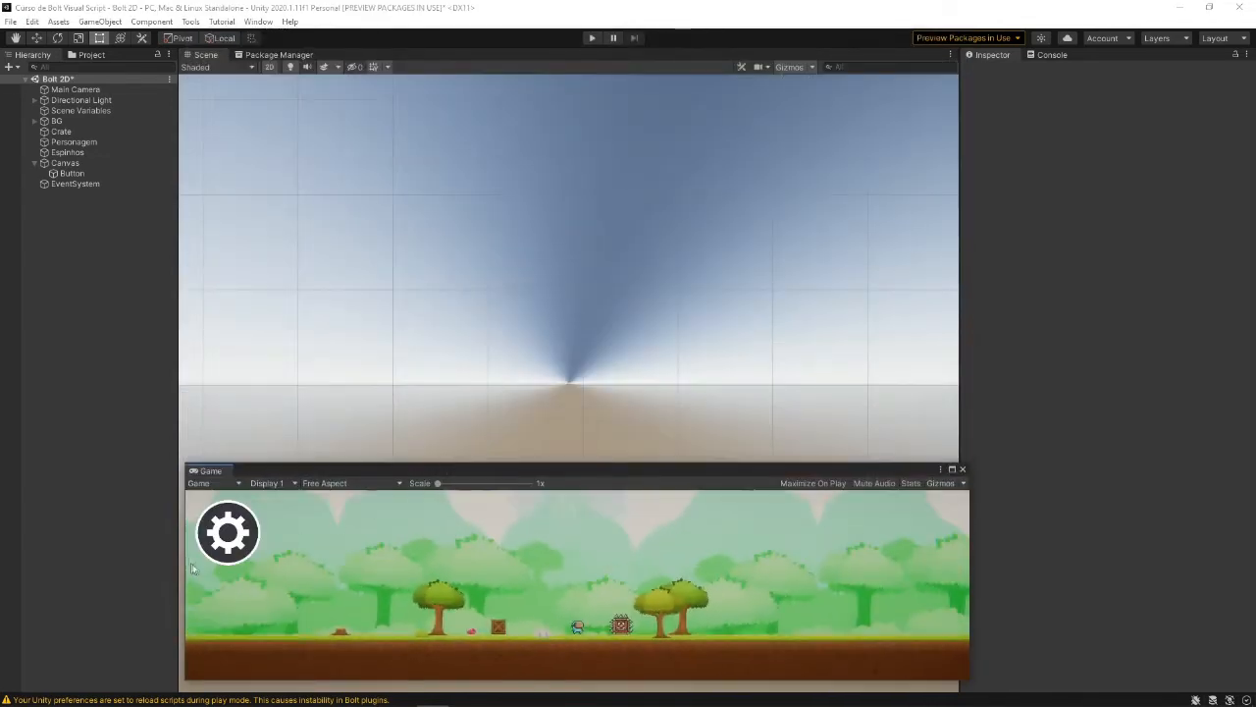
{"action": "left_click_drag", "start_coordinate": [415, 464], "coordinate": [412, 47]}
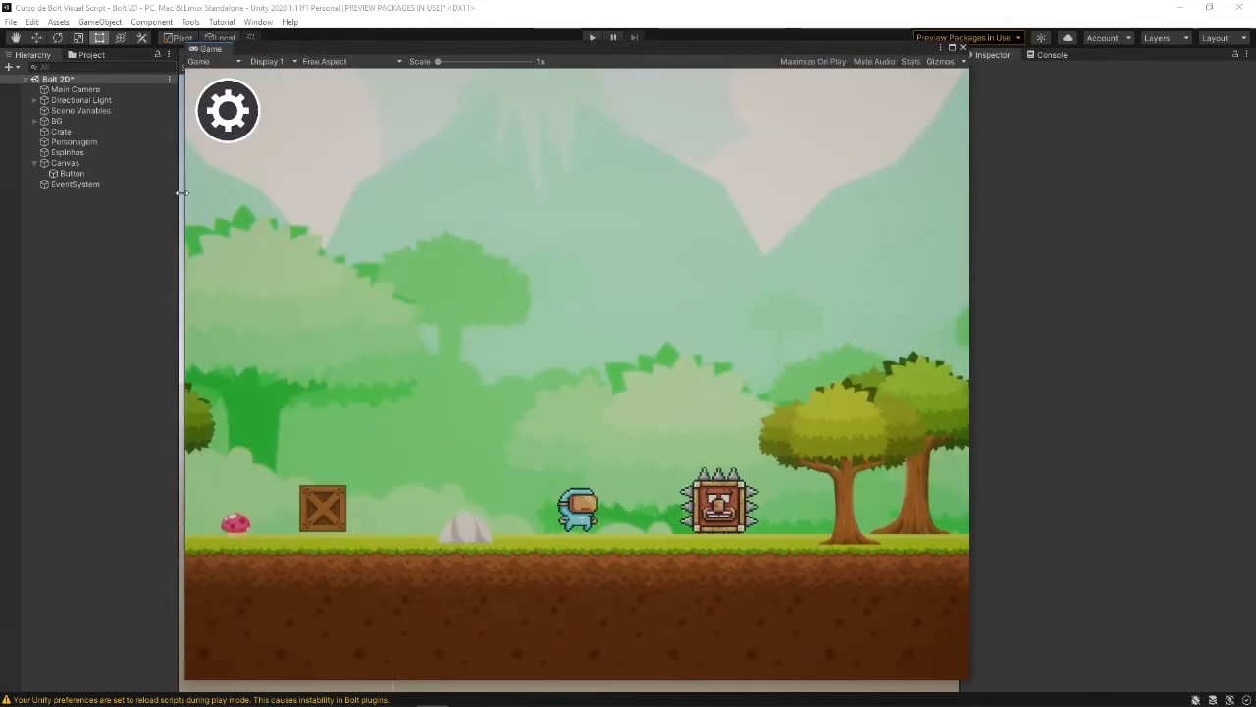
{"action": "left_click_drag", "start_coordinate": [182, 193], "coordinate": [841, 234]}
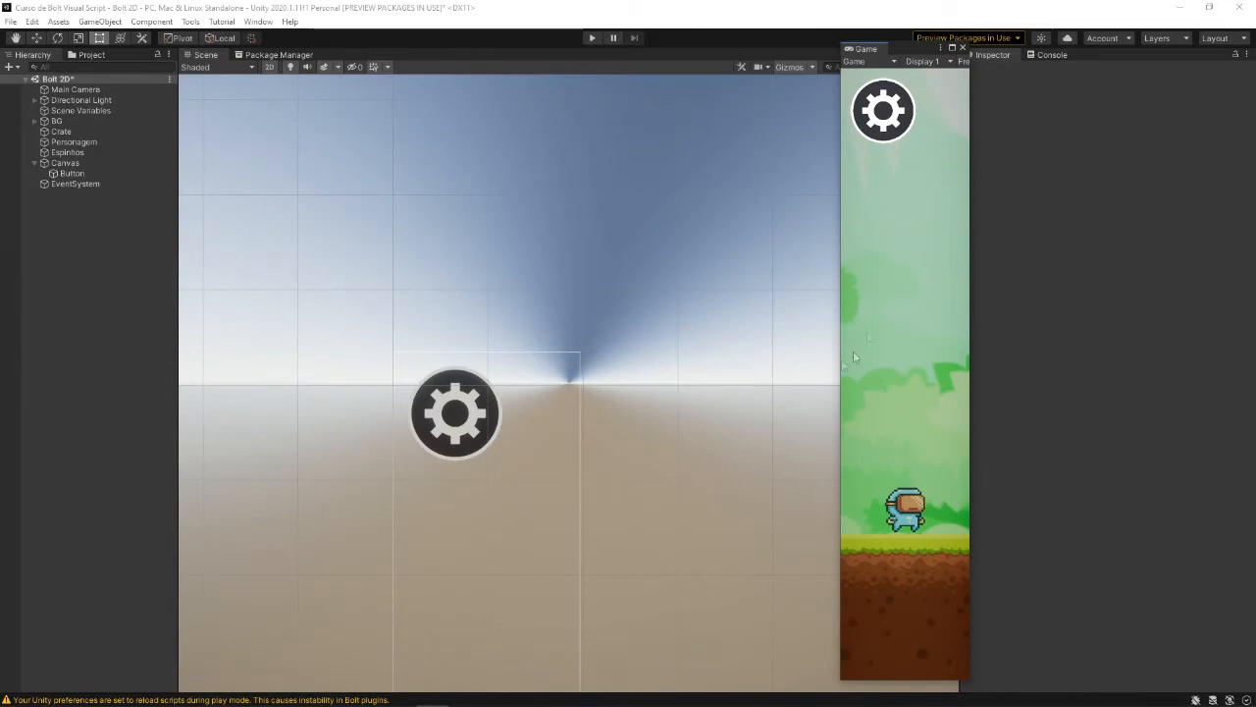
{"action": "left_click_drag", "start_coordinate": [840, 330], "coordinate": [181, 343]}
{"action": "left_click_drag", "start_coordinate": [513, 40], "coordinate": [497, 590]}
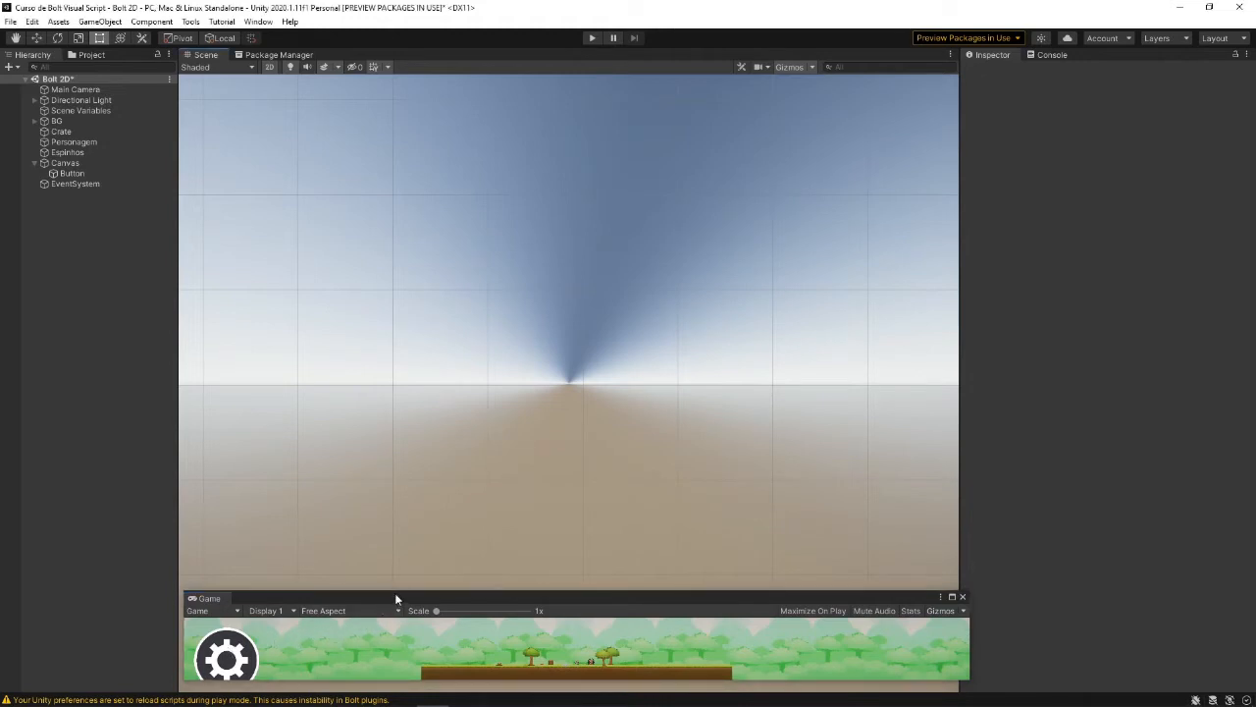
{"action": "left_click_drag", "start_coordinate": [397, 594], "coordinate": [406, 97]}
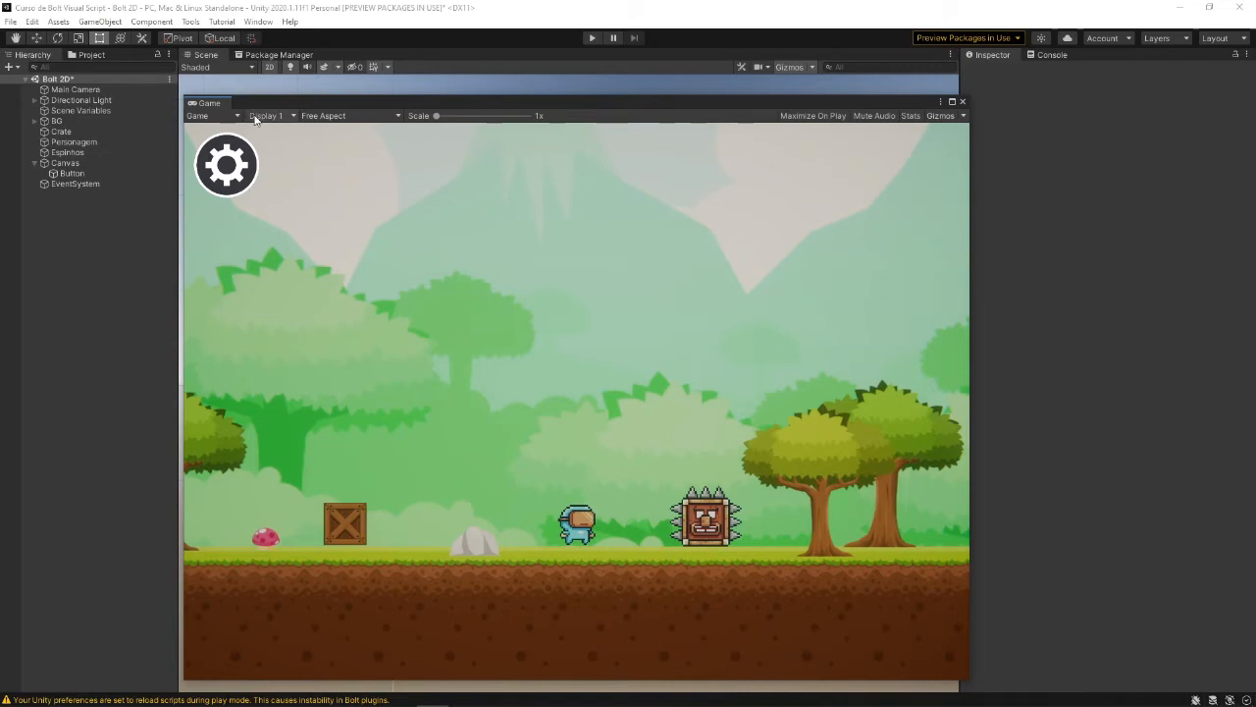
{"action": "left_click_drag", "start_coordinate": [211, 104], "coordinate": [352, 55]}
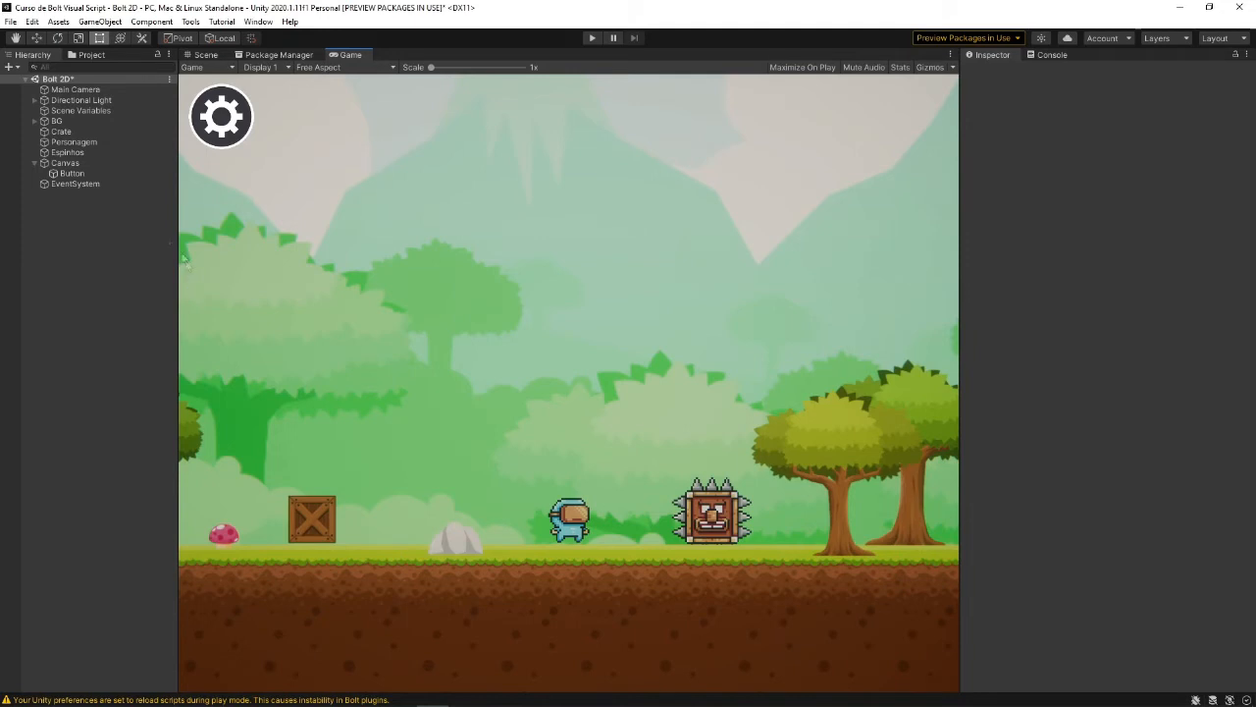
Review the Canvas settings and compare the overlay canvas's size with the Main Camera's frame in the Scene view
{"action": "left_click", "coordinate": [77, 164]}
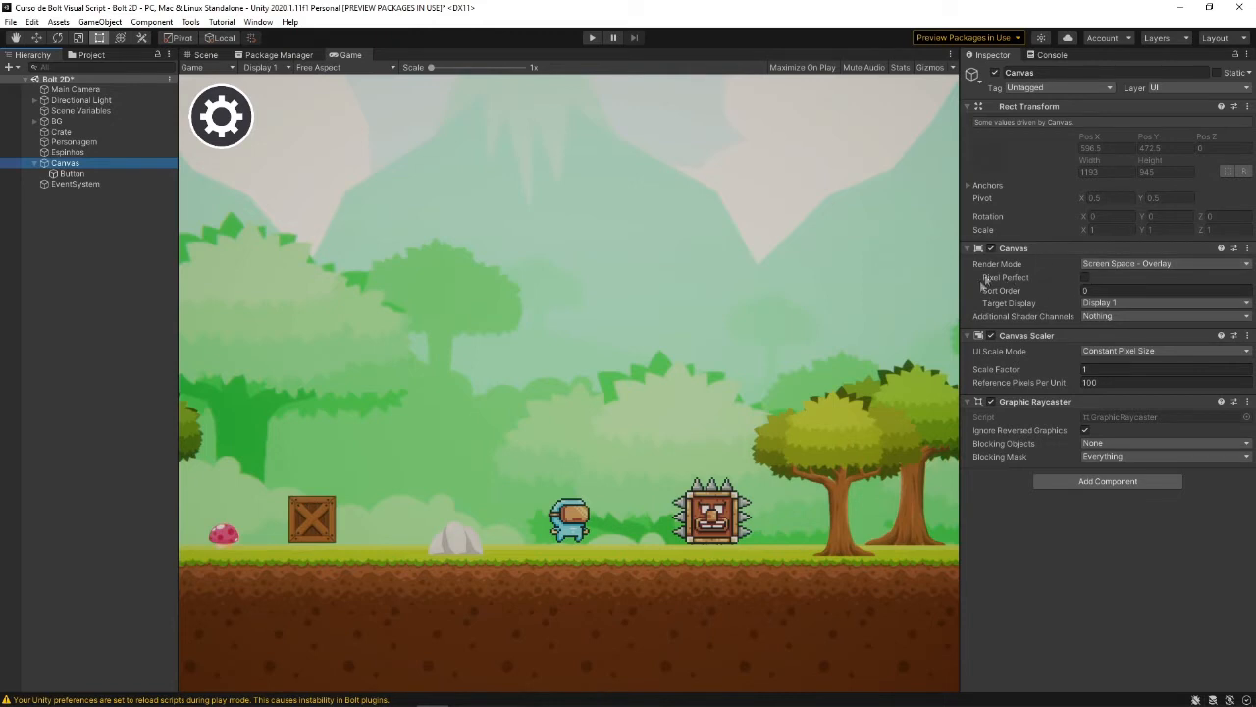
{"action": "mouse_move", "coordinate": [1018, 290]}
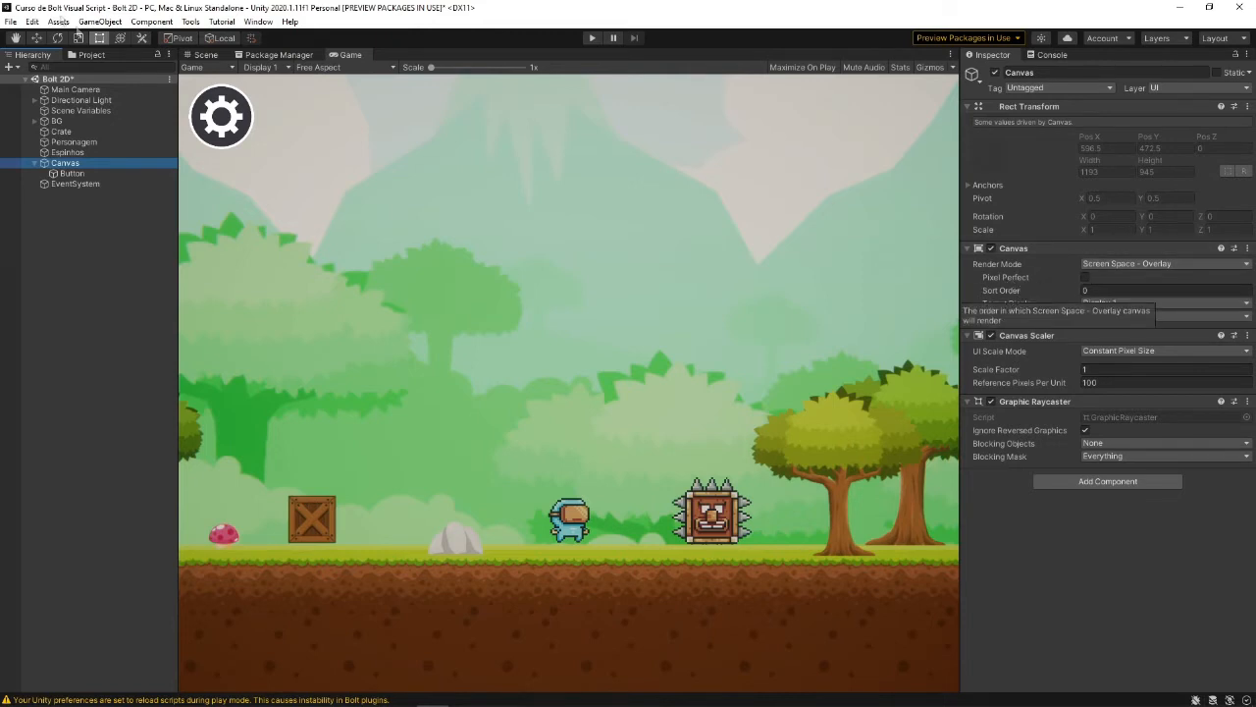
{"action": "left_click", "coordinate": [196, 67]}
{"action": "left_click", "coordinate": [206, 54]}
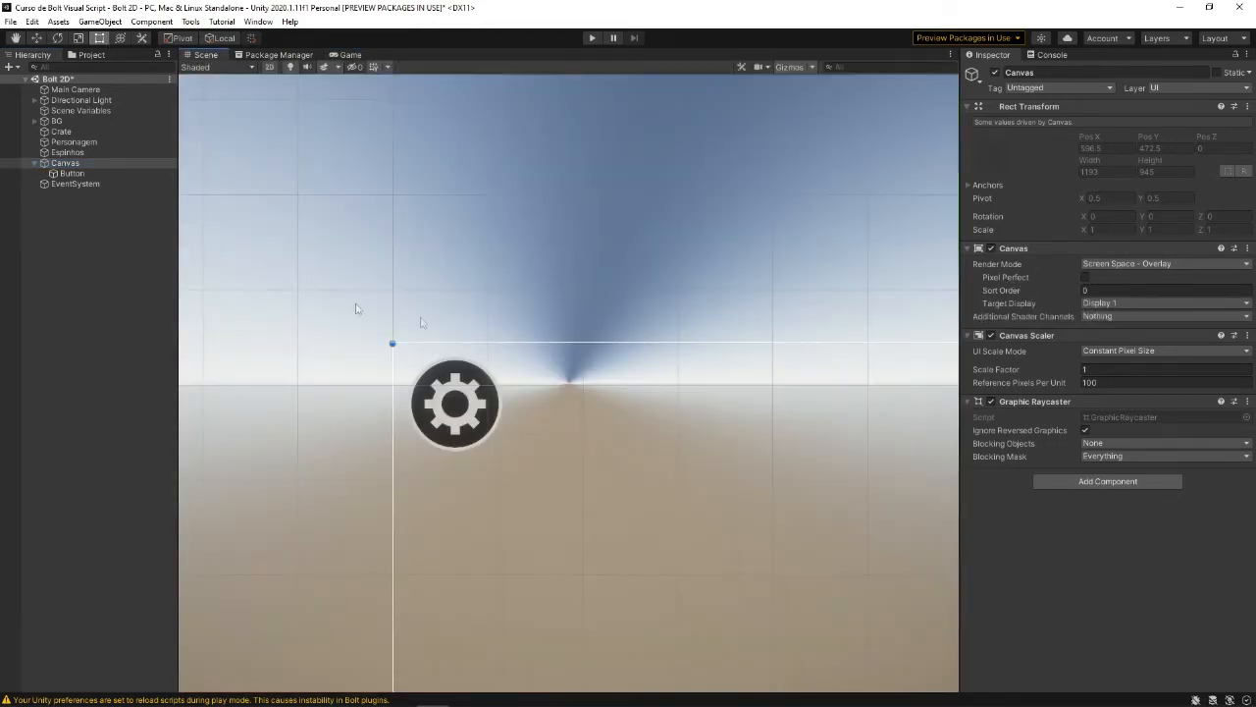
{"action": "left_click", "coordinate": [85, 89]}
{"action": "key", "text": "f"}
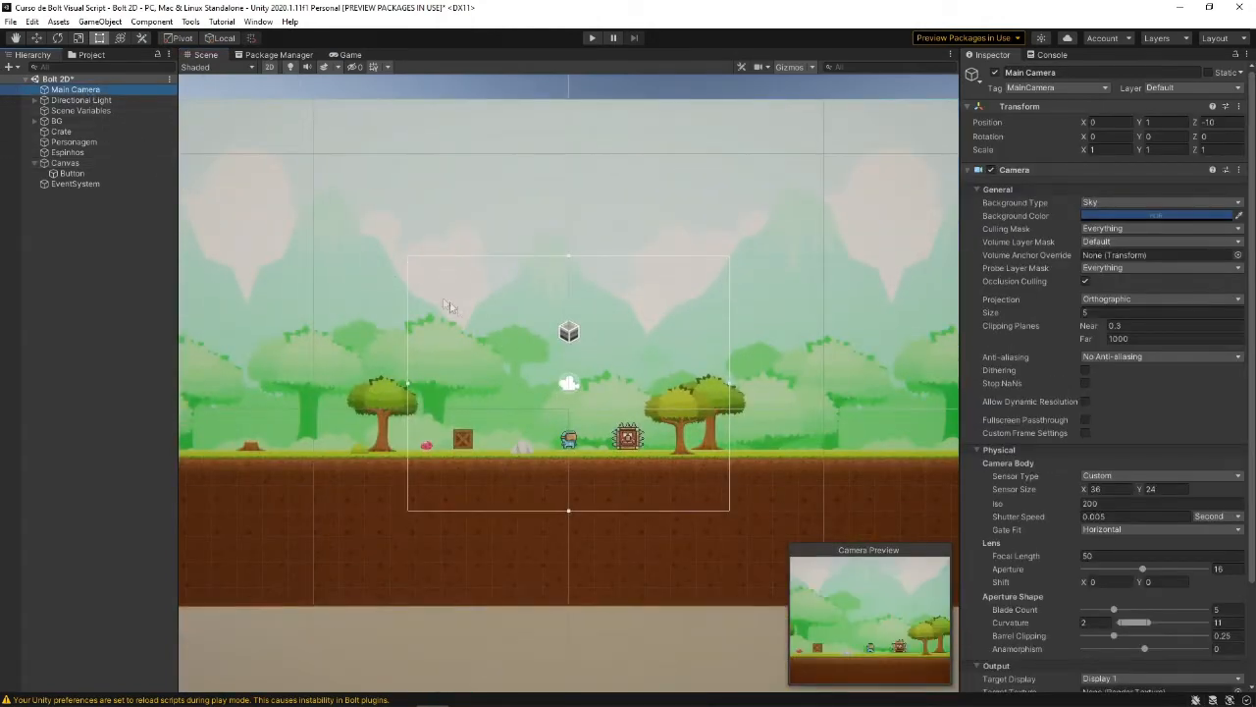
{"action": "scroll", "coordinate": [447, 305], "scroll_direction": "down", "scroll_amount": 5}
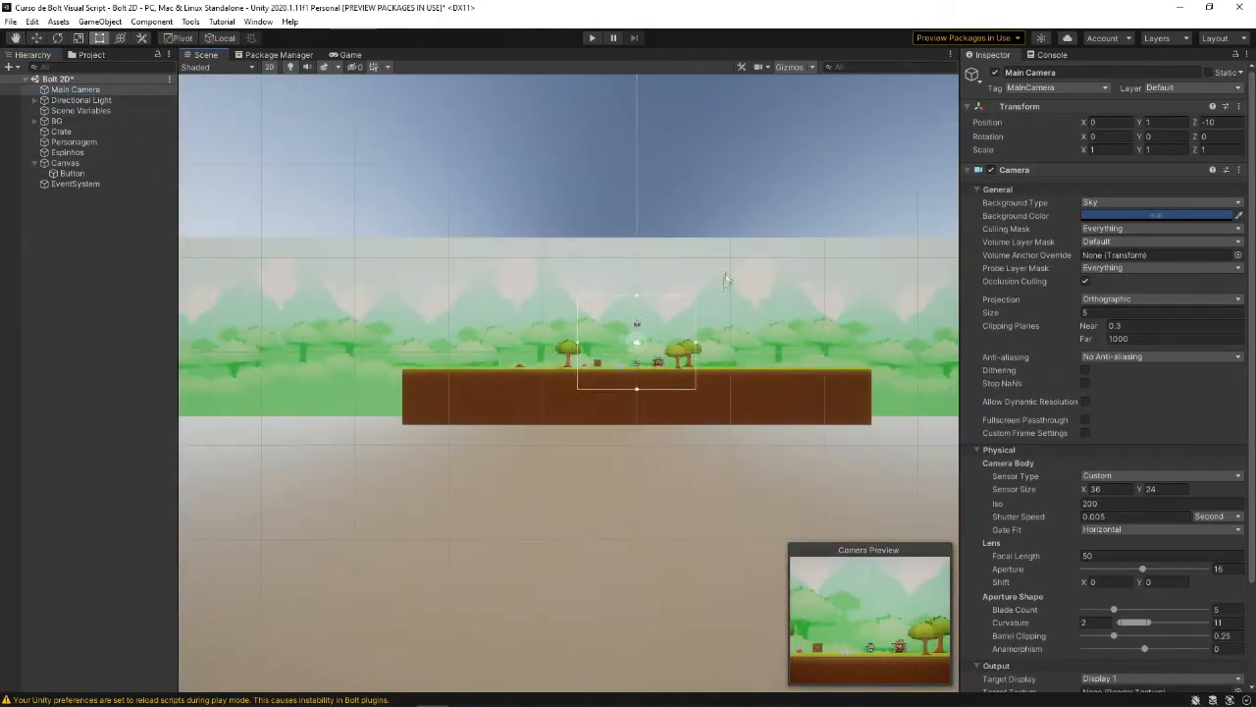
{"action": "scroll", "coordinate": [727, 281], "scroll_direction": "down", "scroll_amount": 3}
{"action": "middle_click_drag", "start_coordinate": [726, 281], "coordinate": [332, 418]}
{"action": "scroll", "coordinate": [383, 455], "scroll_direction": "down", "scroll_amount": 2}
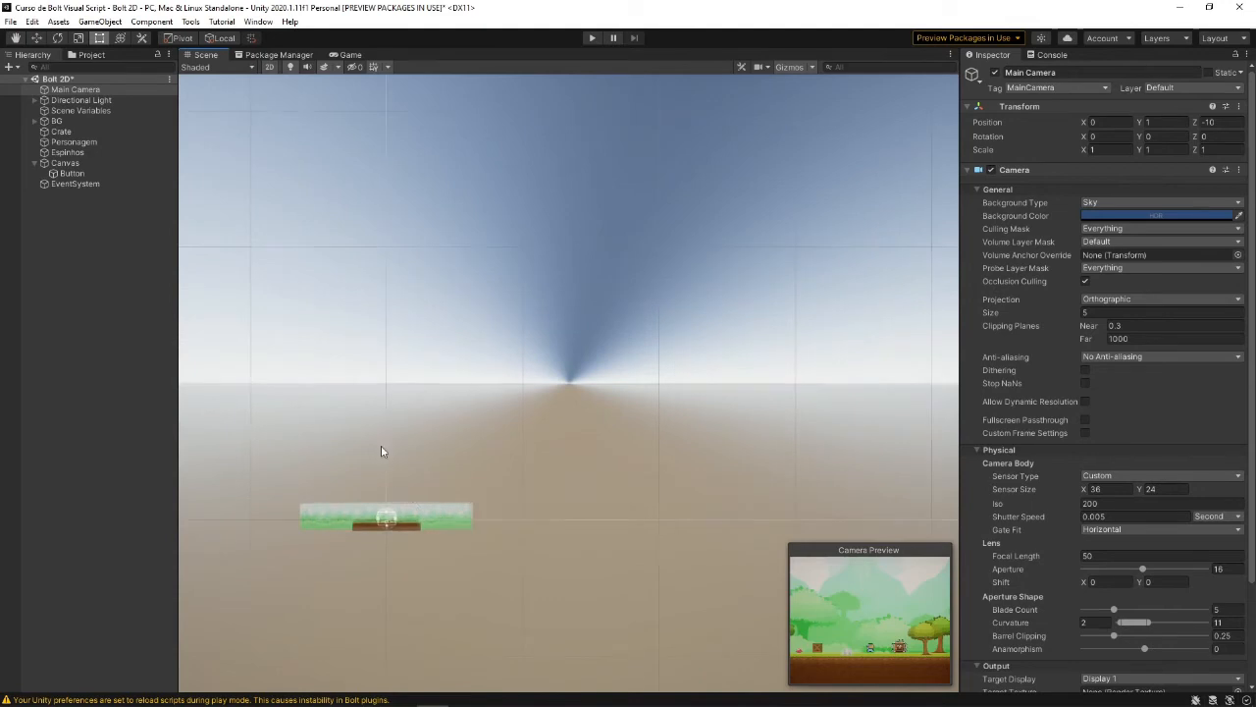
{"action": "scroll", "coordinate": [383, 455], "scroll_direction": "down", "scroll_amount": 3}
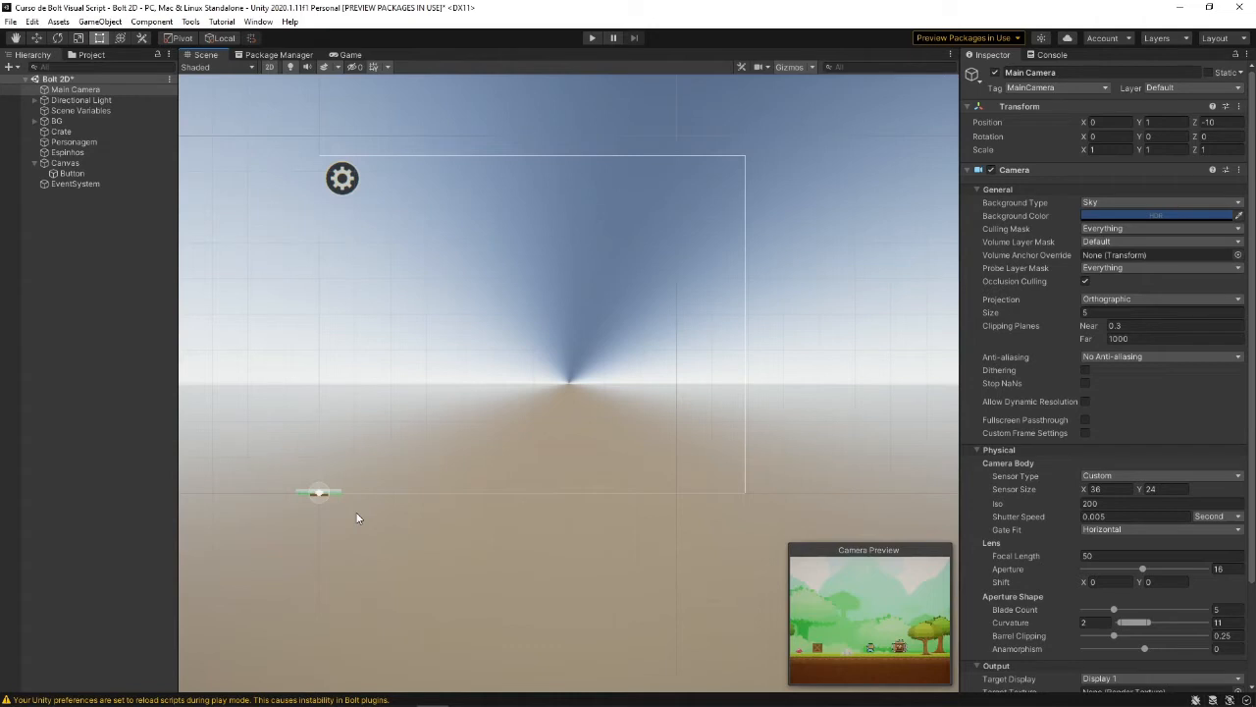
Set the Canvas Render Mode to Screen Space - Camera with Main Camera as its render camera
{"action": "left_click", "coordinate": [94, 164]}
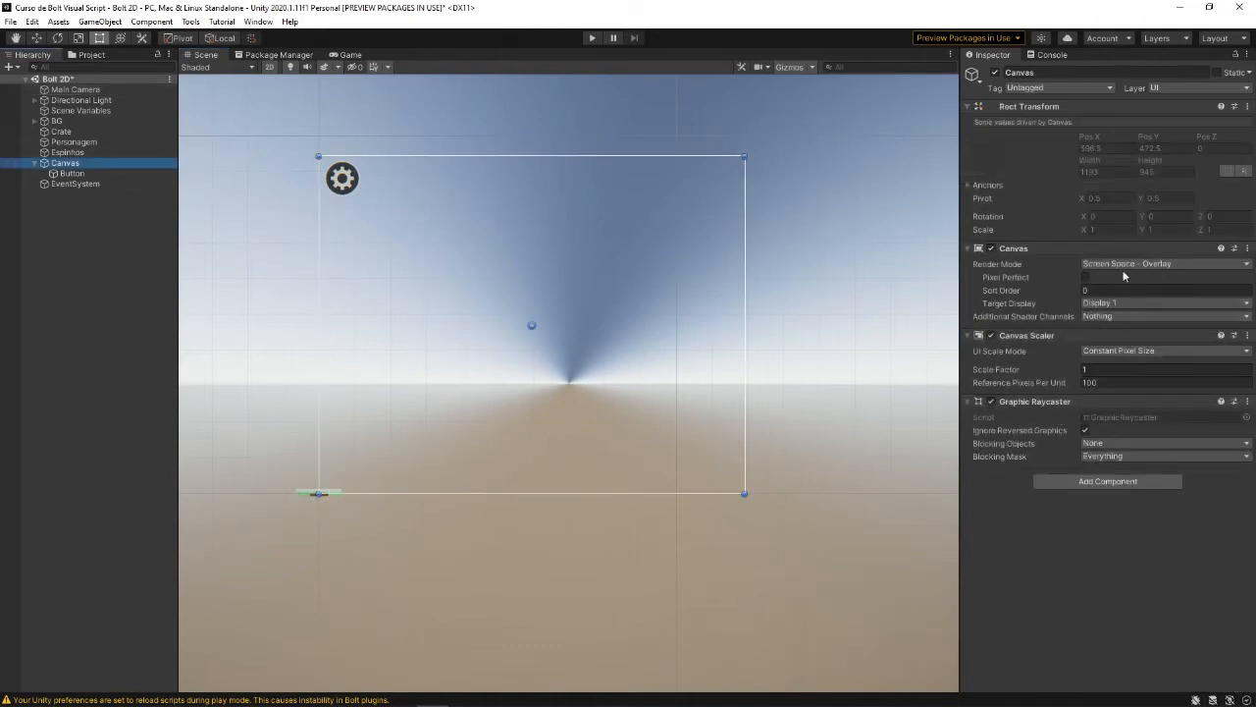
{"action": "left_click", "coordinate": [1124, 264]}
{"action": "left_click", "coordinate": [1168, 294]}
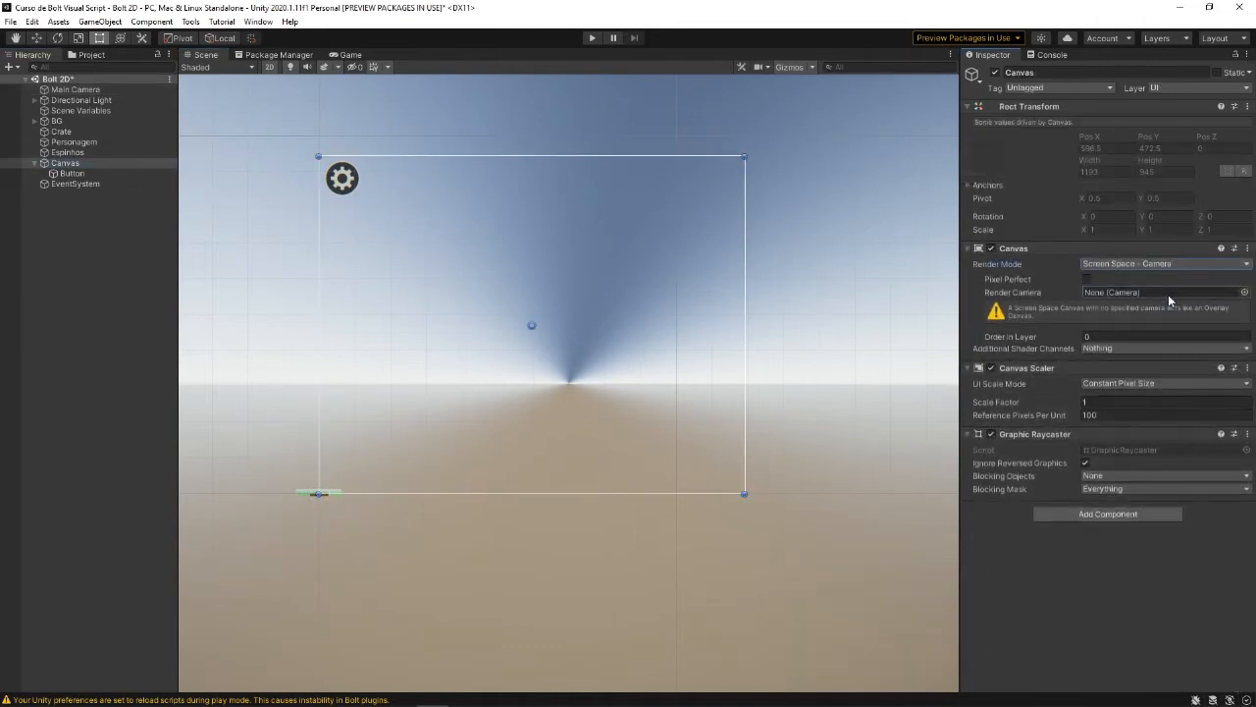
{"action": "left_click", "coordinate": [71, 91]}
Switch the Scene view to 3D and examine the canvas plane's placement in front of the Main Camera and behind the background
{"action": "key", "text": "f"}
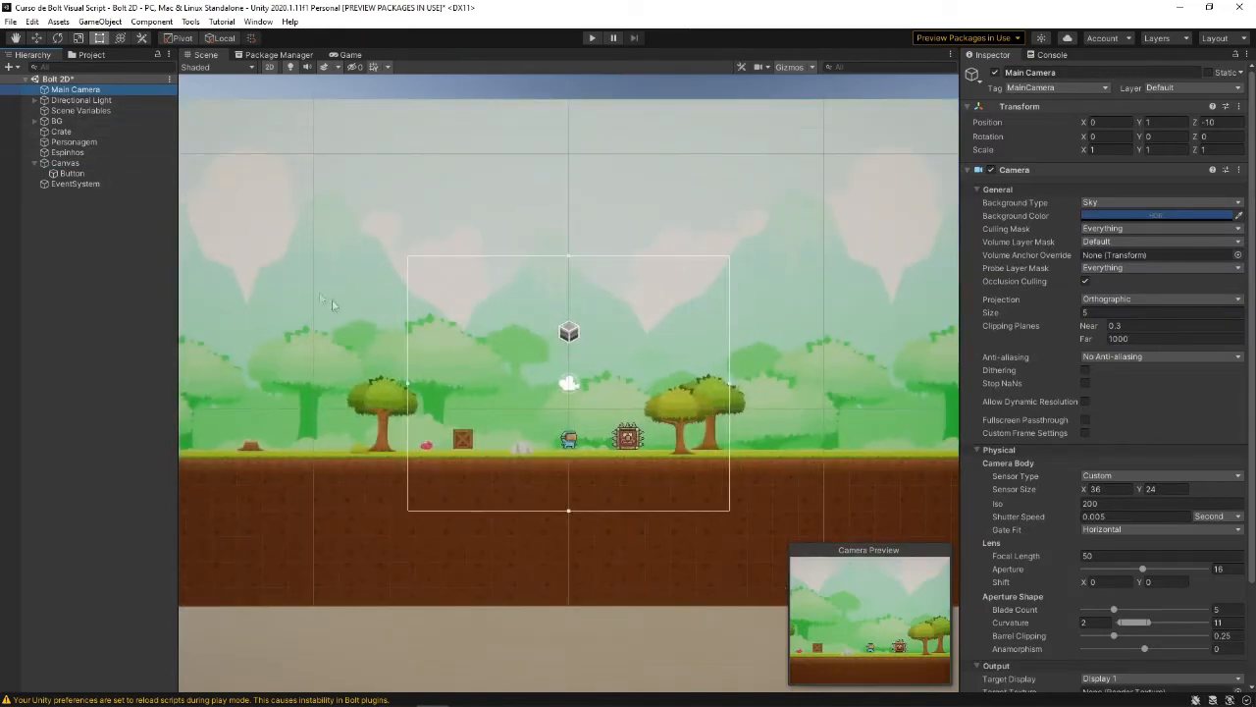
{"action": "left_click", "coordinate": [272, 68]}
{"action": "right_click_drag", "start_coordinate": [421, 260], "coordinate": [992, 347]}
{"action": "key", "text": "s"}
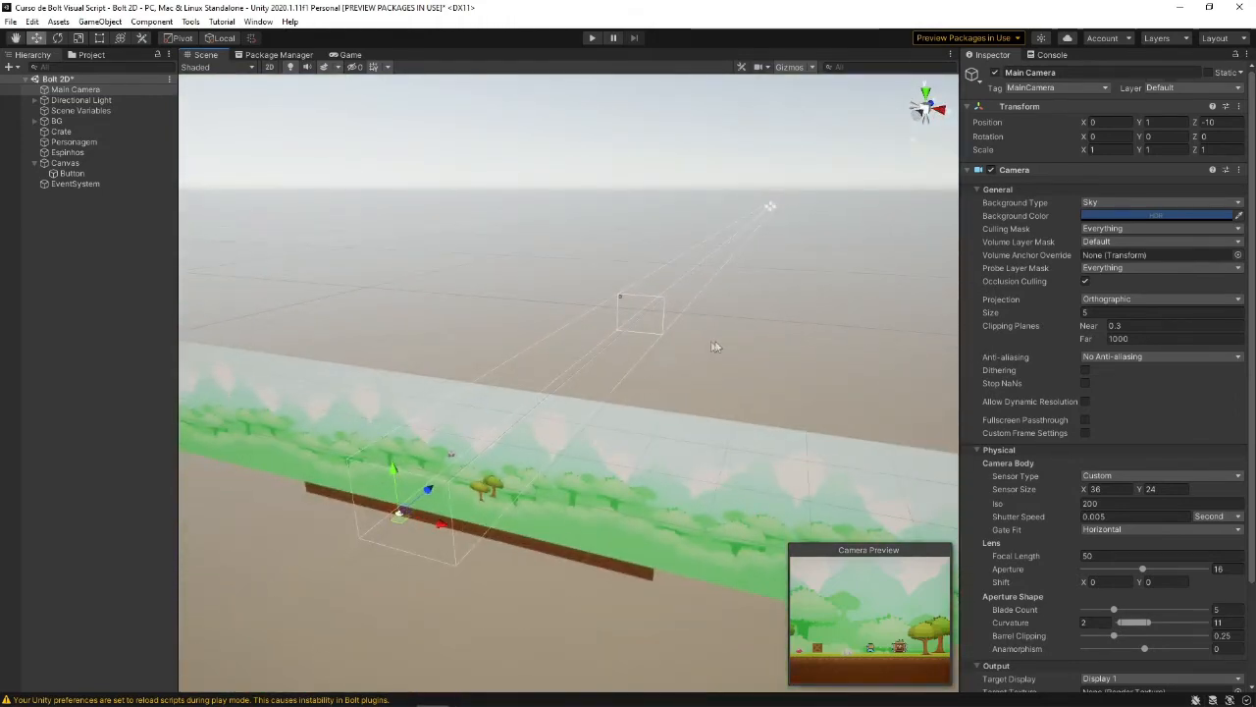
{"action": "right_click_drag", "start_coordinate": [713, 345], "coordinate": [685, 334]}
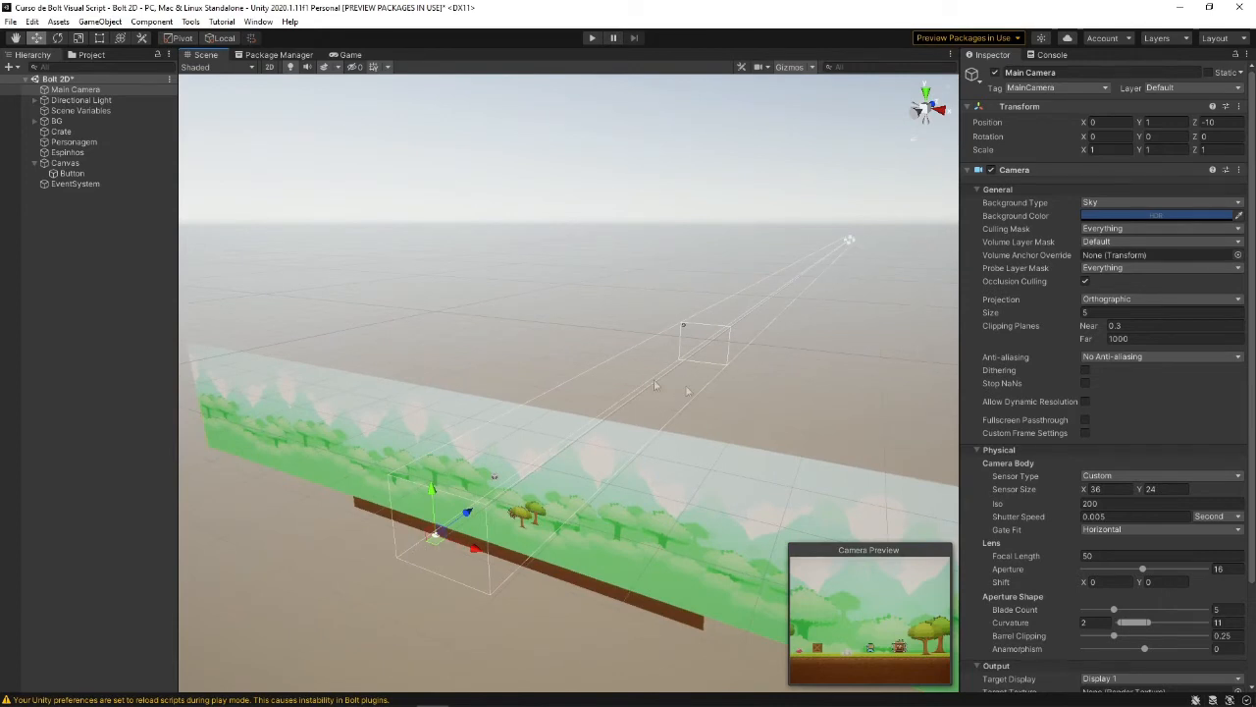
{"action": "left_click_drag", "start_coordinate": [749, 295], "coordinate": [749, 317], "text": "alt"}
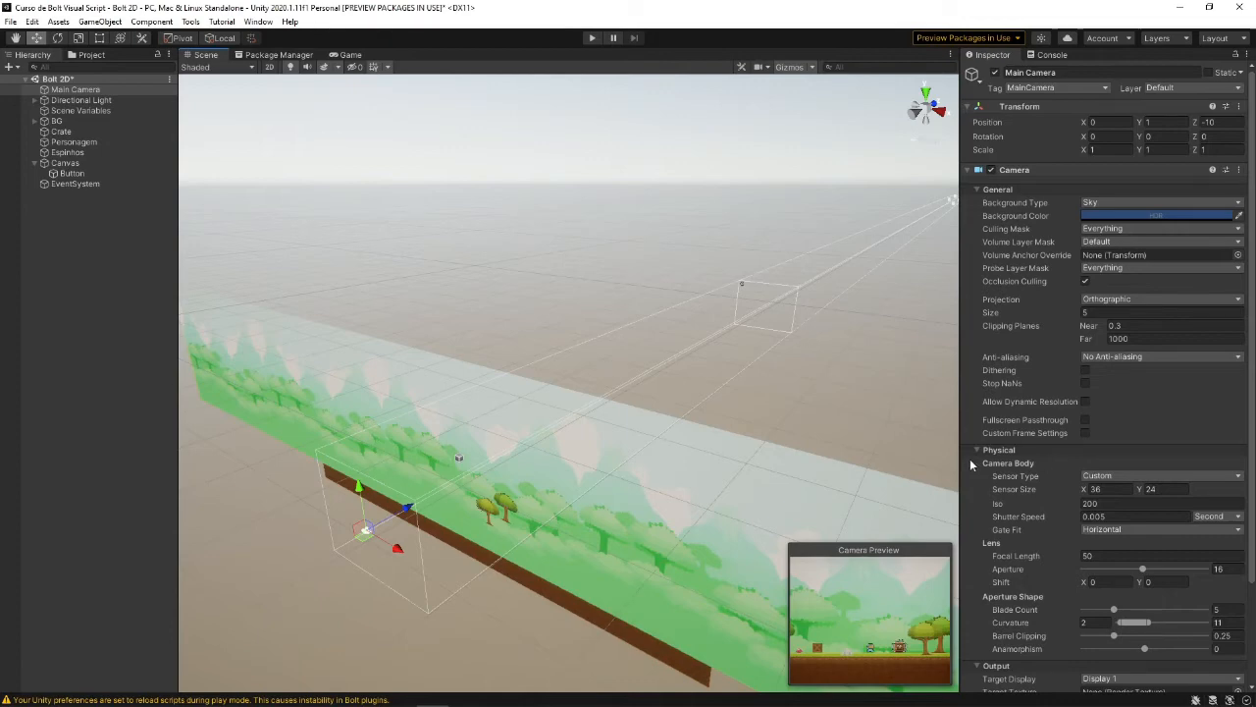
{"action": "left_click", "coordinate": [349, 56]}
{"action": "left_click", "coordinate": [208, 57]}
Set the Canvas's Plane Distance to 1
{"action": "left_click", "coordinate": [91, 154]}
{"action": "left_click", "coordinate": [79, 173]}
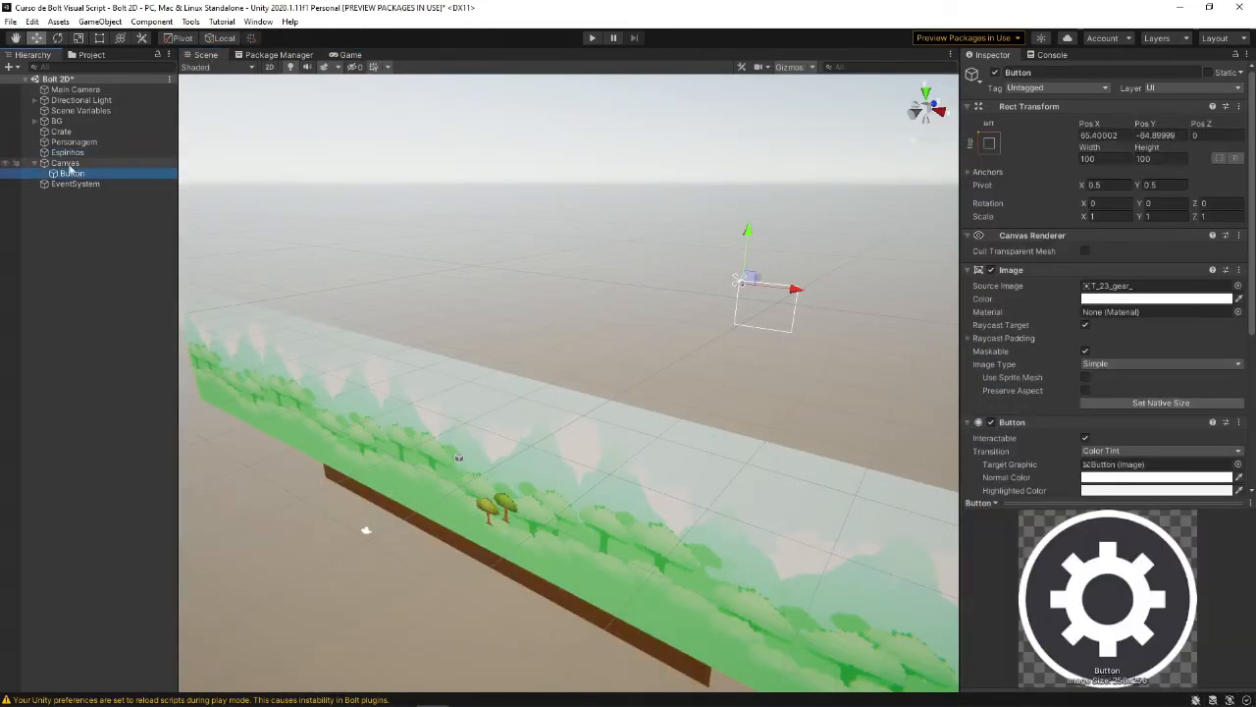
{"action": "left_click", "coordinate": [73, 164]}
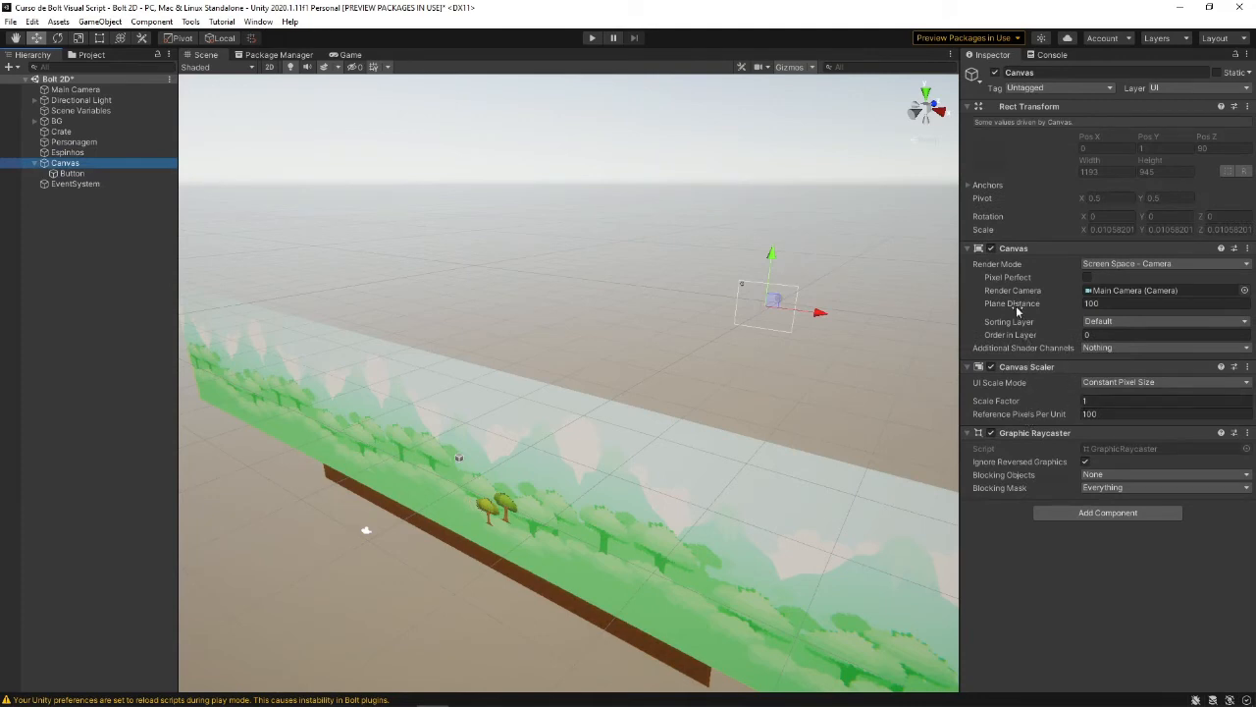
{"action": "left_click_drag", "start_coordinate": [1028, 306], "coordinate": [655, 507]}
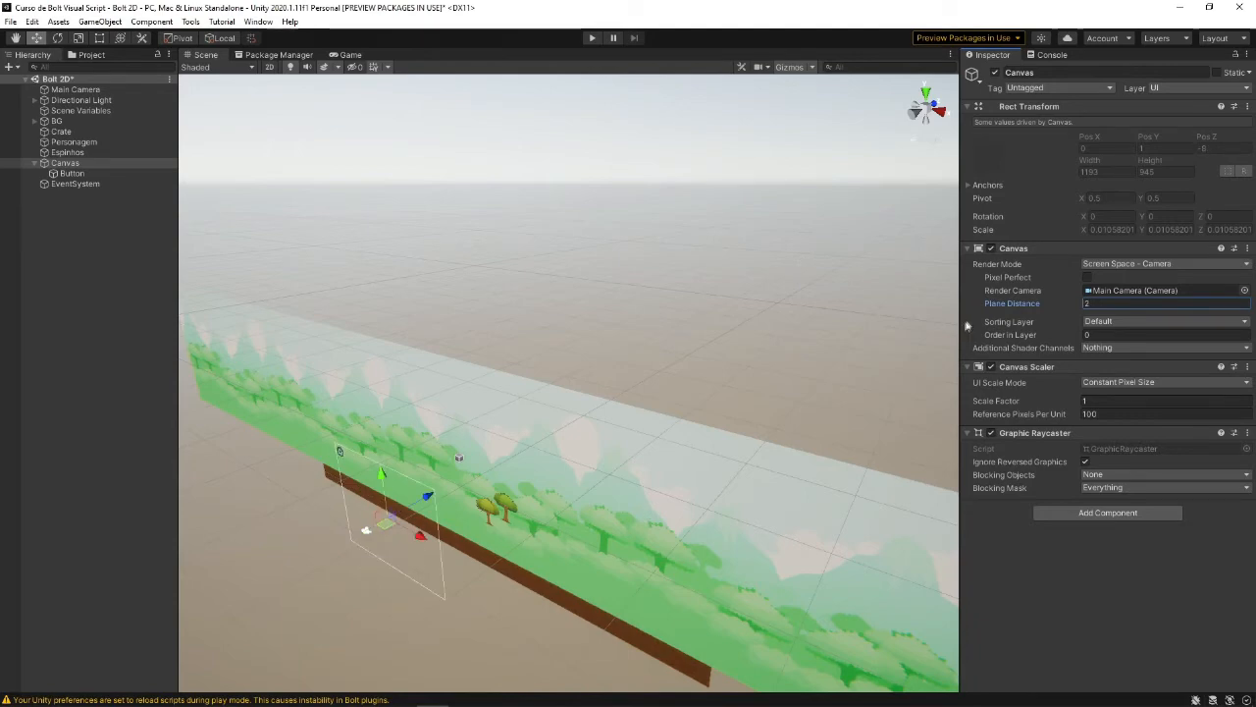
{"action": "type", "text": "1"}
Examine the canvas plane in 3D together with the Main Camera, and check the button in the Game view
{"action": "middle_click_drag", "start_coordinate": [351, 483], "coordinate": [511, 418]}
{"action": "right_click_drag", "start_coordinate": [511, 417], "coordinate": [605, 366]}
{"action": "left_click", "coordinate": [594, 398], "text": "shift"}
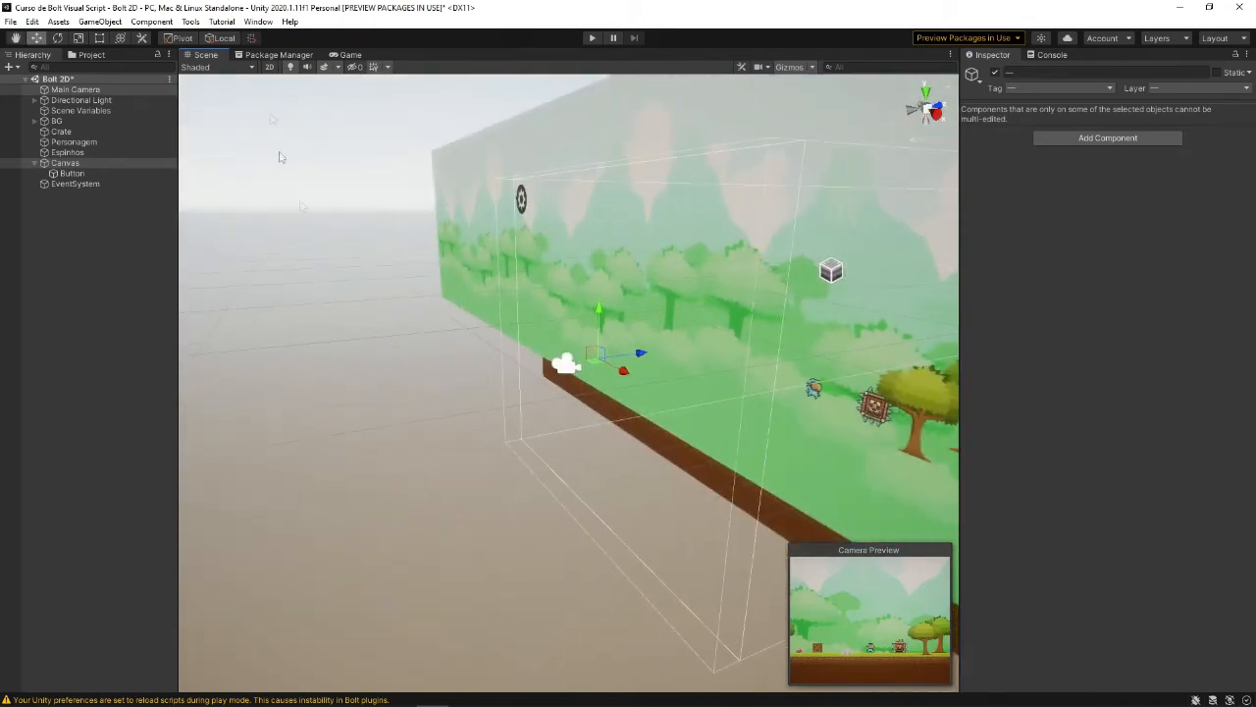
{"action": "left_click", "coordinate": [341, 55]}
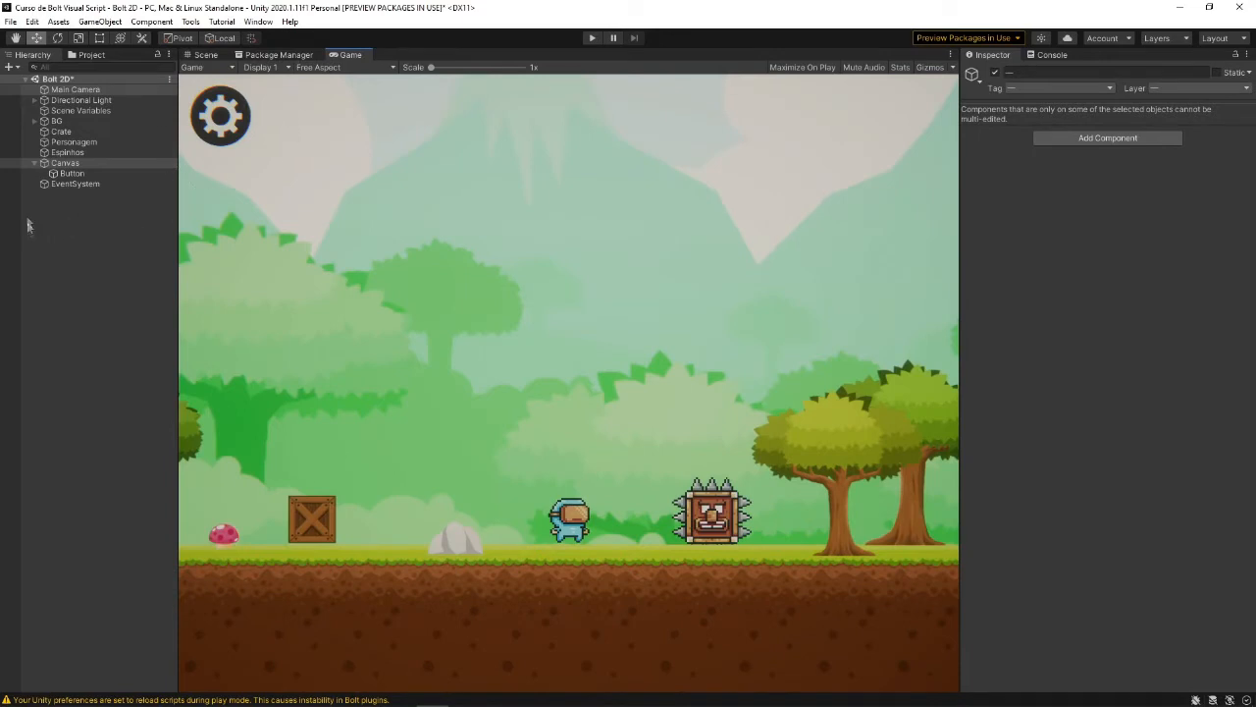
Change the Canvas Render Mode to World Space and look at the canvas in the 3D scene
{"action": "key", "text": "ctrl+1"}
{"action": "left_click", "coordinate": [103, 165]}
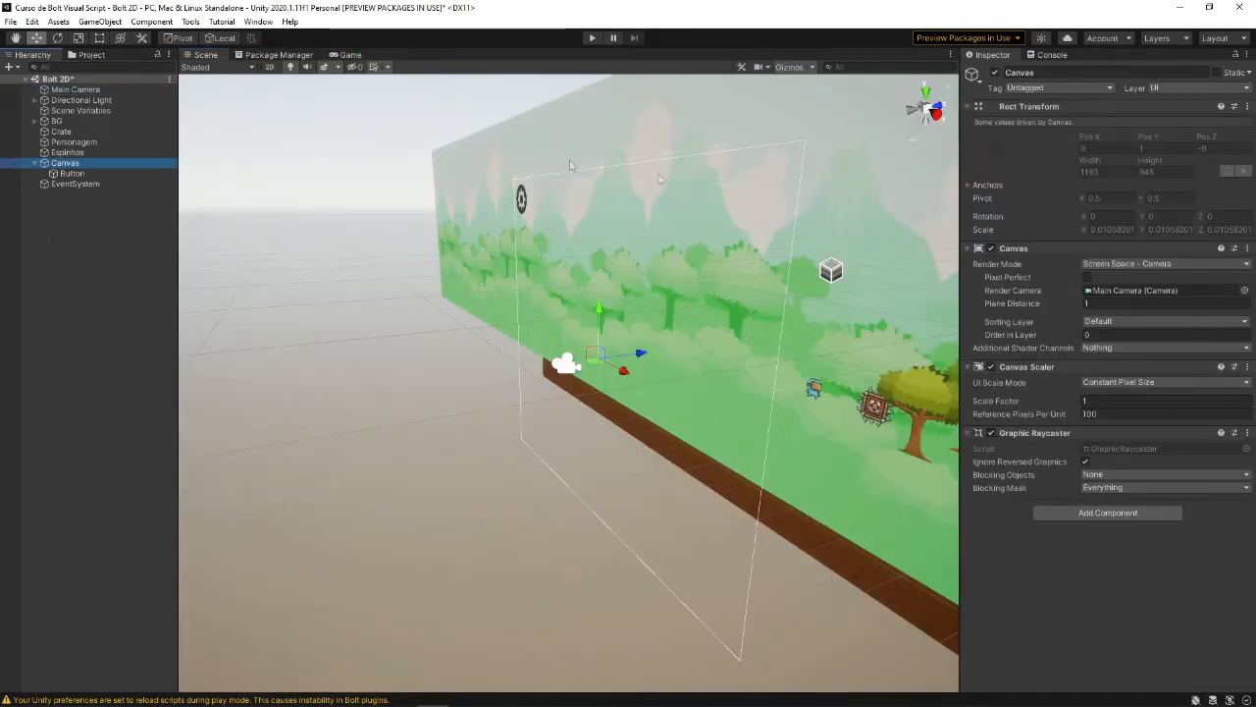
{"action": "left_click", "coordinate": [1163, 263]}
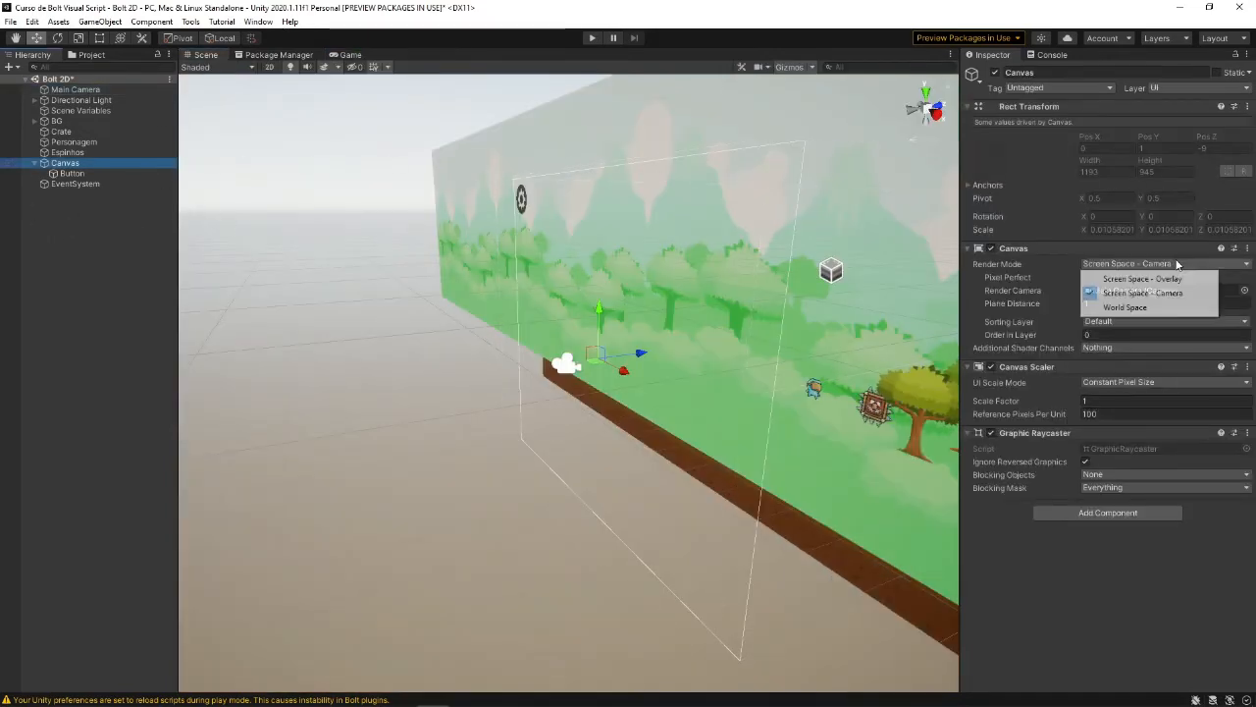
{"action": "left_click", "coordinate": [1156, 307]}
{"action": "right_click_drag", "start_coordinate": [428, 349], "coordinate": [604, 349]}
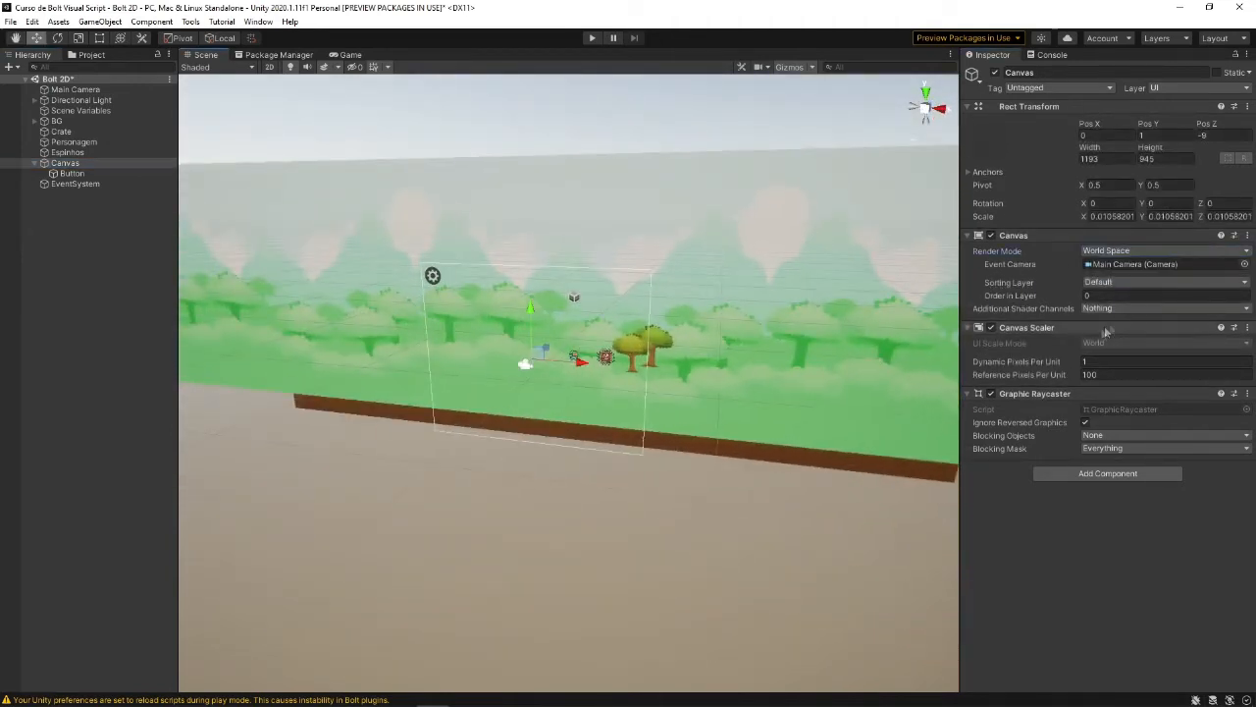
Try rotating the World Space Canvas about its Y axis to about -53.7 degrees in the 3D scene
{"action": "left_click", "coordinate": [1137, 251]}
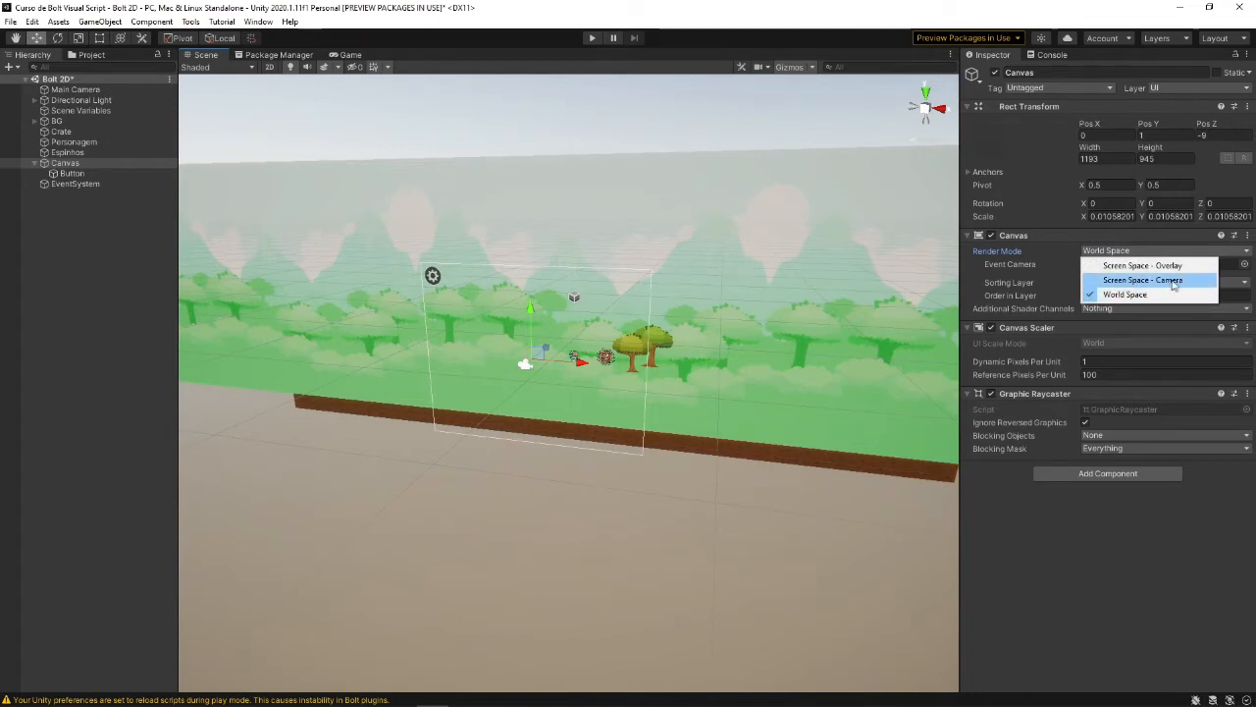
{"action": "left_click", "coordinate": [53, 264]}
{"action": "right_click_drag", "start_coordinate": [424, 334], "coordinate": [438, 336]}
{"action": "key", "text": "r"}
{"action": "key", "text": "e"}
{"action": "left_click_drag", "start_coordinate": [517, 368], "coordinate": [447, 359]}
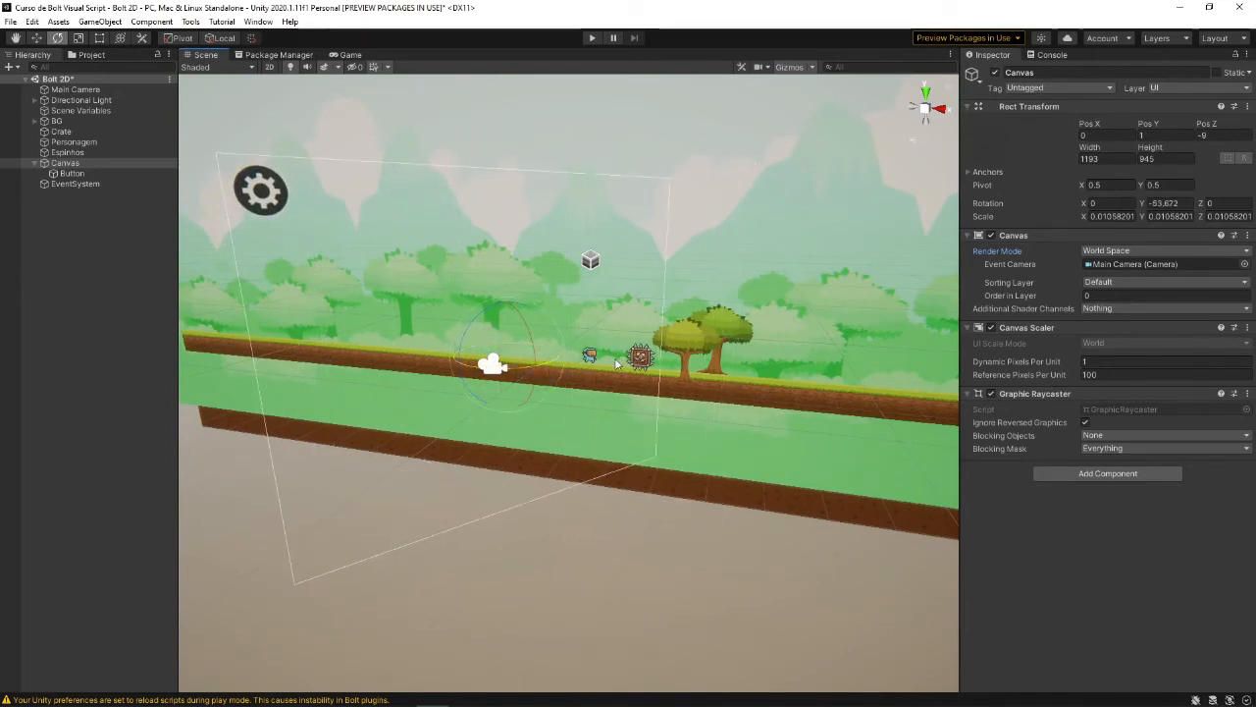
{"action": "key", "text": "w"}
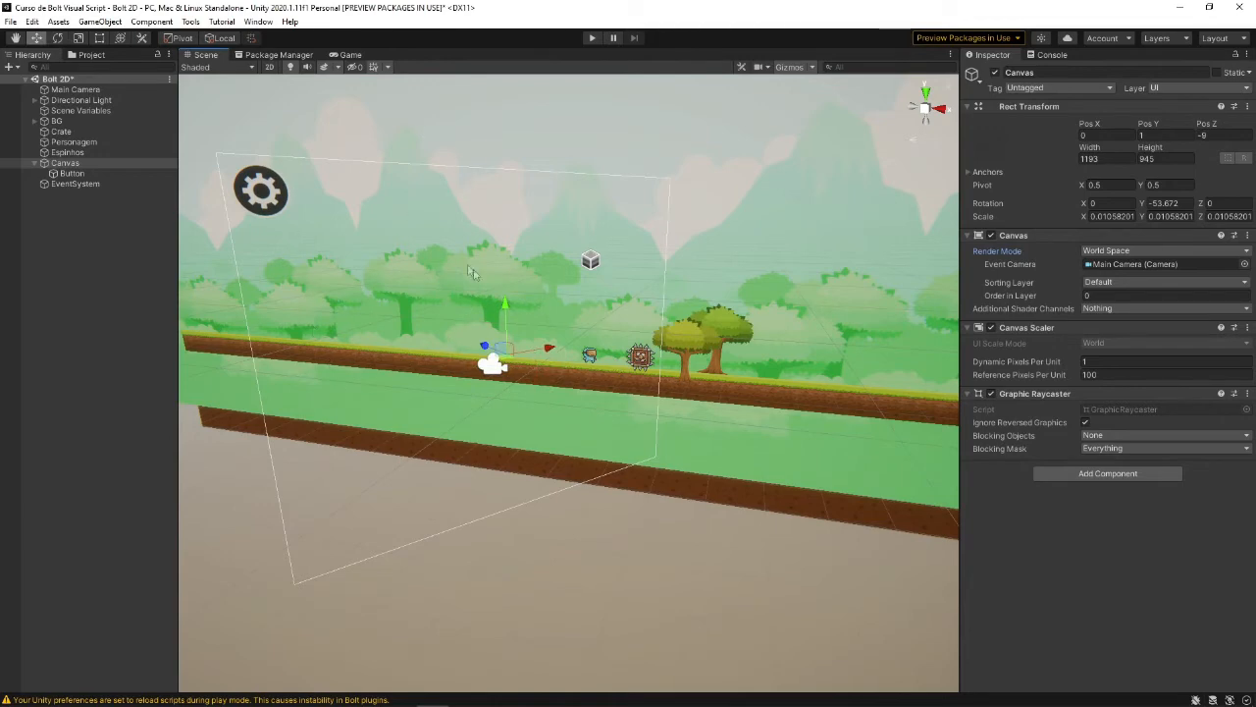
{"action": "left_click_drag", "start_coordinate": [467, 359], "coordinate": [587, 301], "text": "alt"}
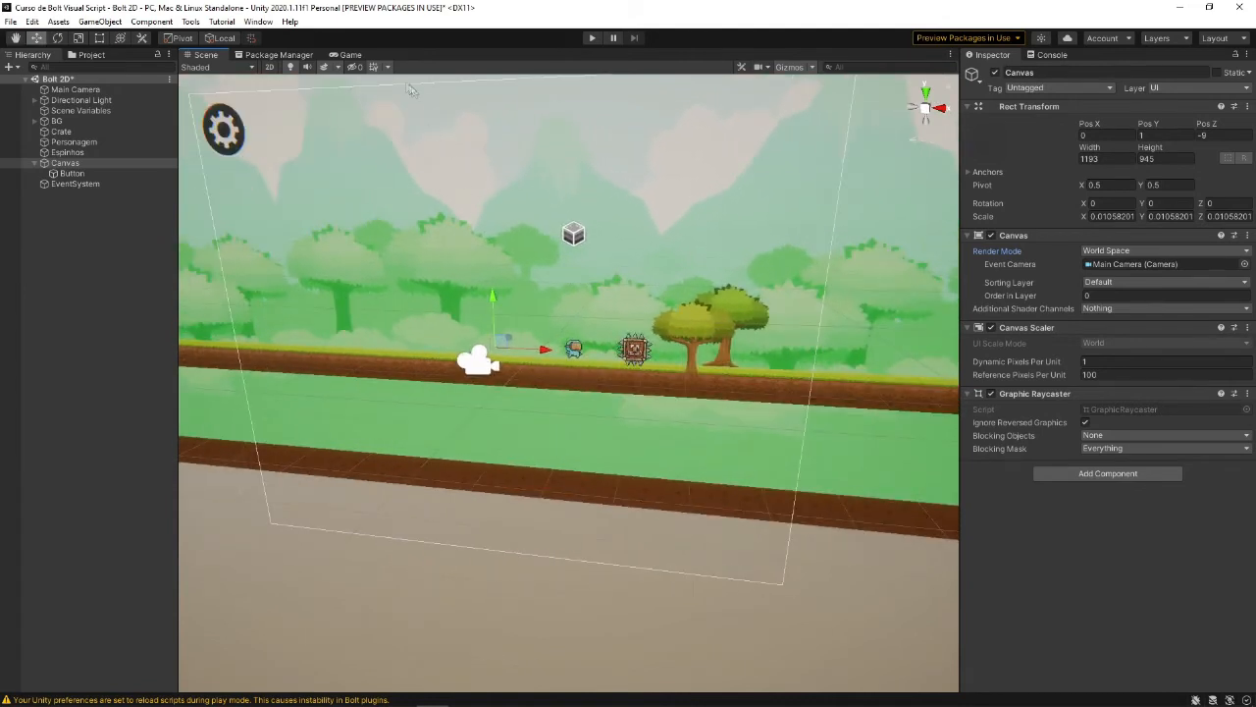
Move the Canvas to Z -4.31 with an X rotation of about 30.8 degrees, and check the gear button in the Game view
{"action": "key", "text": "e"}
{"action": "left_click_drag", "start_coordinate": [538, 354], "coordinate": [540, 273]}
{"action": "left_click", "coordinate": [346, 55]}
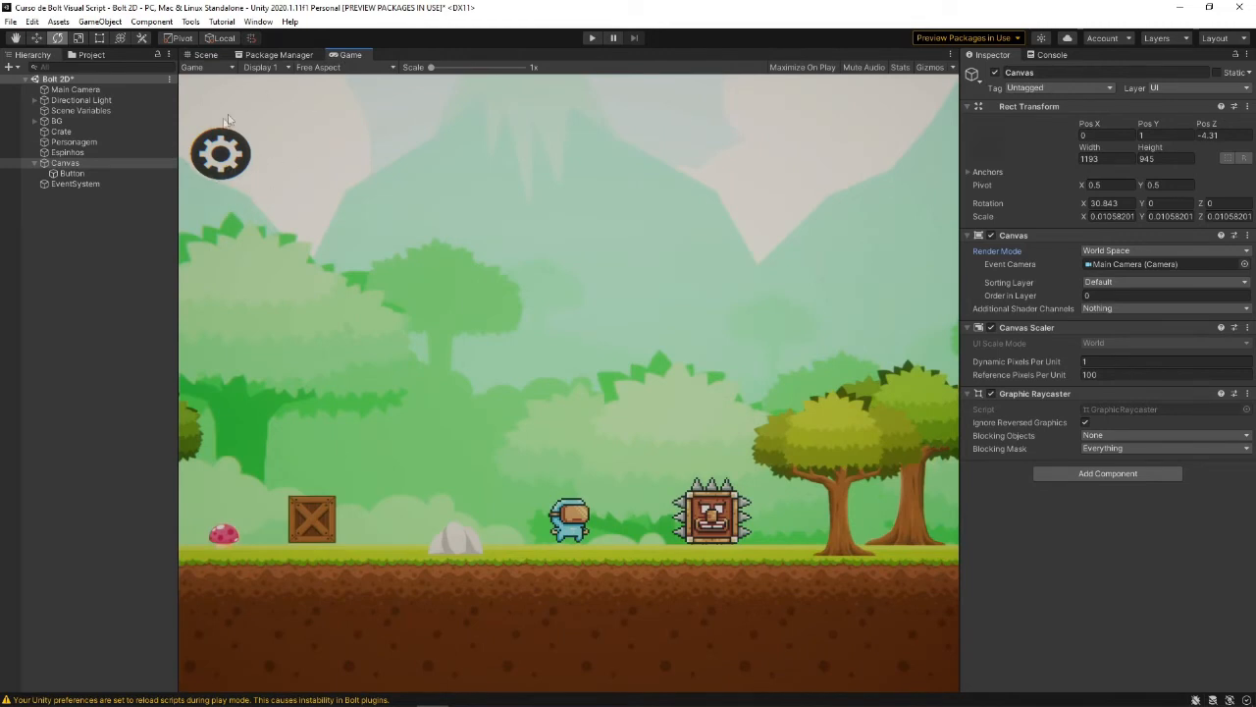
{"action": "left_click", "coordinate": [207, 55]}
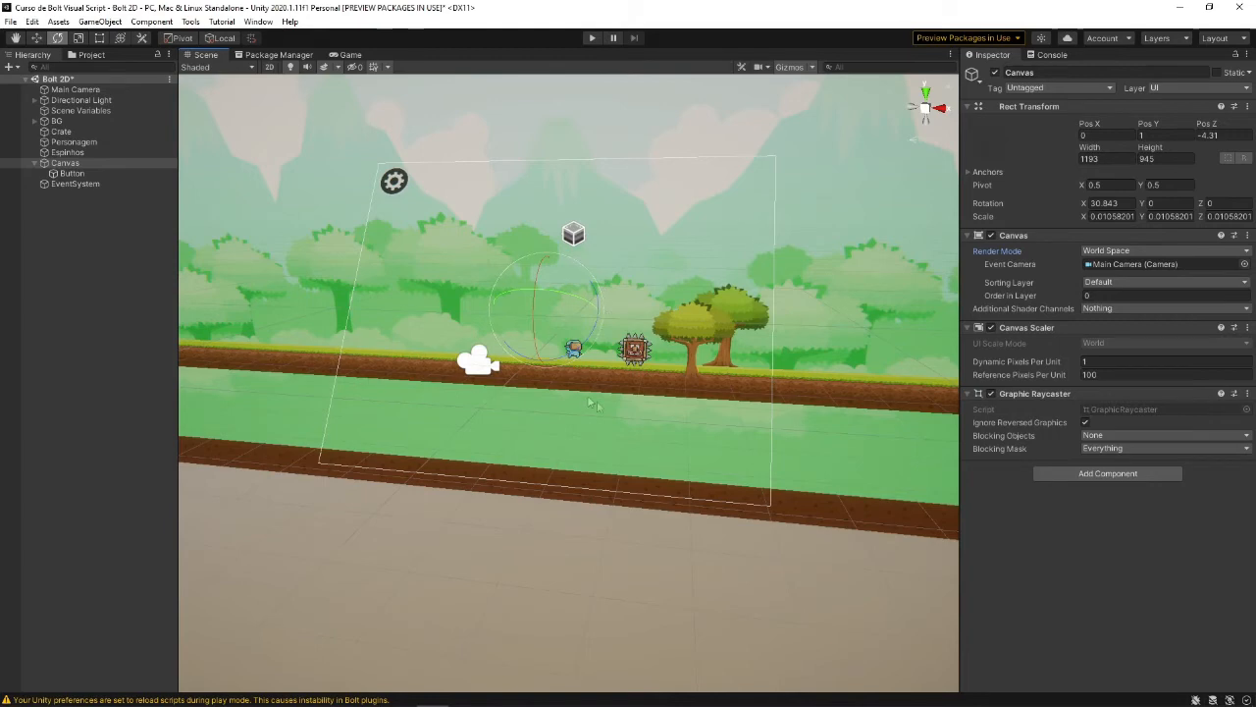
{"action": "left_click_drag", "start_coordinate": [653, 254], "coordinate": [603, 257], "text": "alt"}
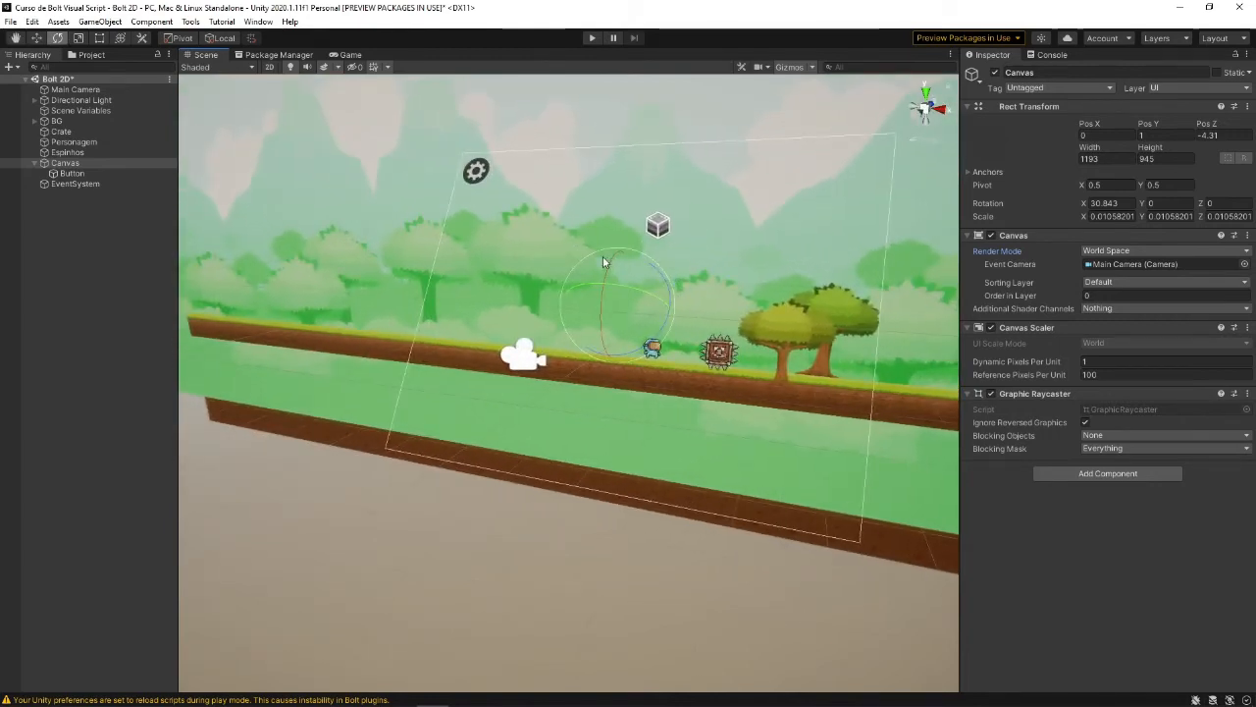
Change the Canvas Render Mode to Screen Space - Overlay and look at the canvas in the 3D scene
{"action": "left_click", "coordinate": [1163, 251]}
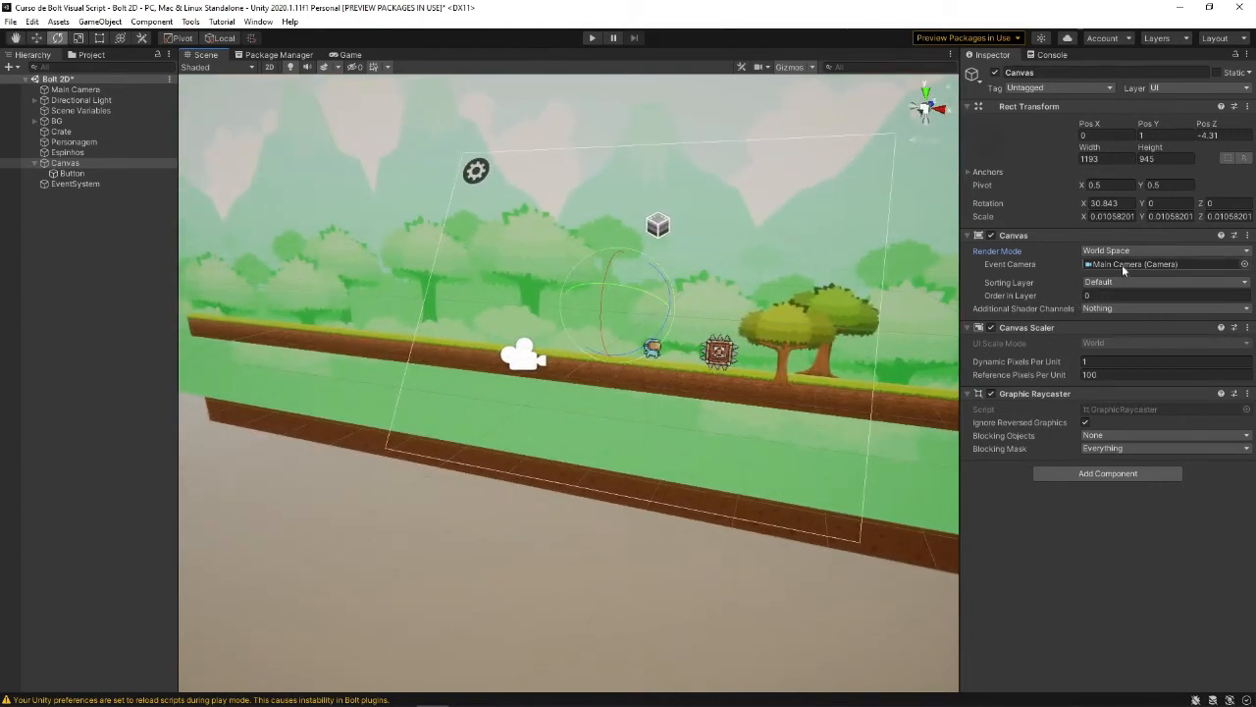
{"action": "left_click", "coordinate": [1129, 266]}
{"action": "left_click_drag", "start_coordinate": [633, 272], "coordinate": [776, 240], "text": "alt"}
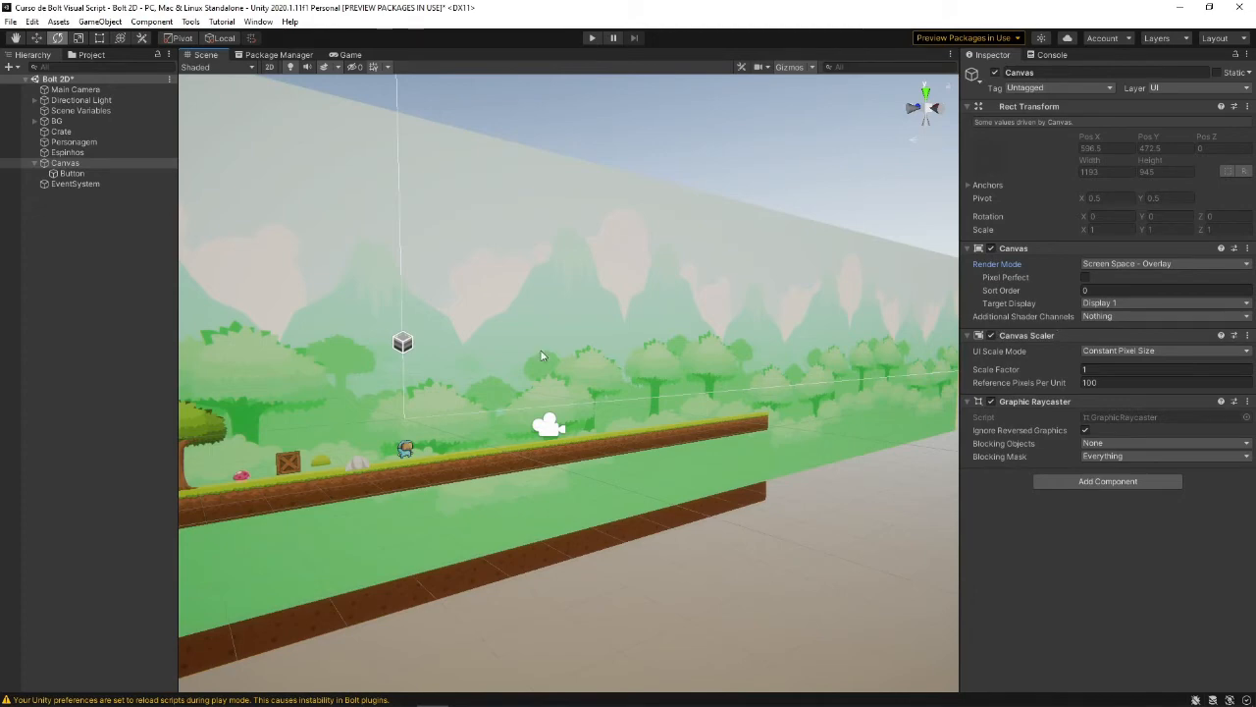
{"action": "left_click_drag", "start_coordinate": [513, 420], "coordinate": [587, 372], "text": "alt"}
Switch the Scene view to 2D and examine the full overlay canvas with the gear button beside the small game scene
{"action": "key", "text": "2"}
{"action": "scroll", "coordinate": [667, 314], "scroll_direction": "down", "scroll_amount": 5}
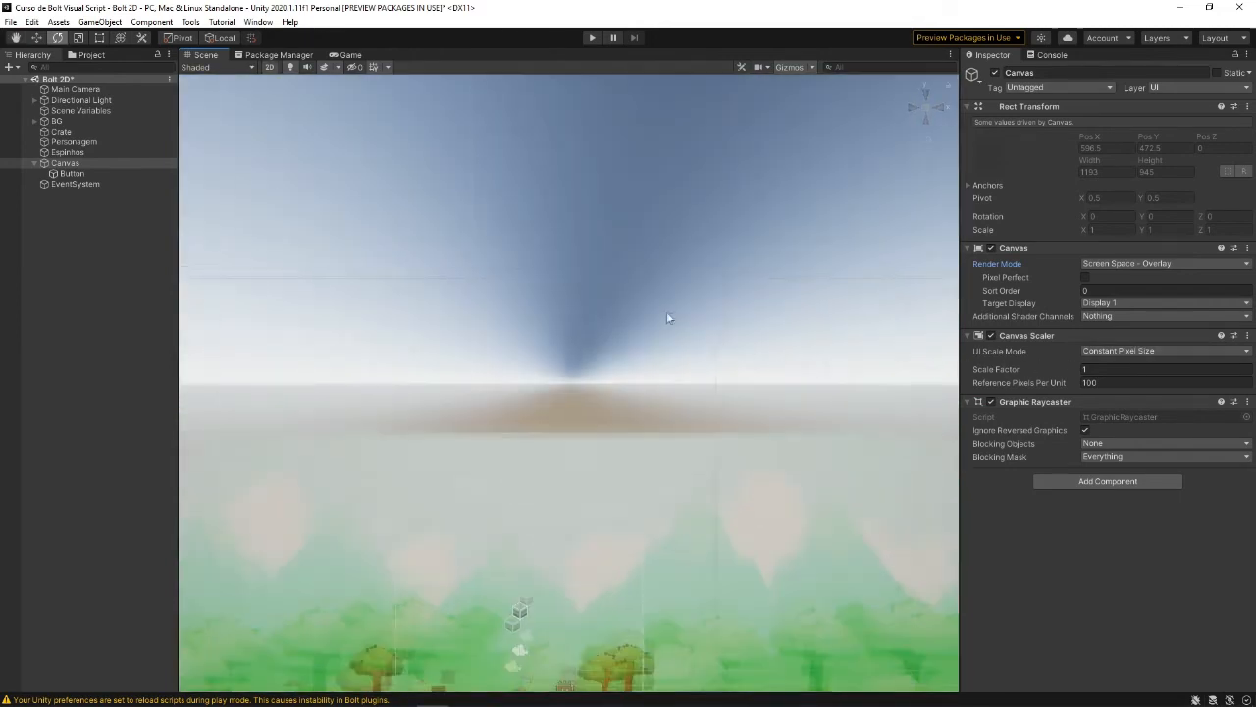
{"action": "scroll", "coordinate": [659, 340], "scroll_direction": "down", "scroll_amount": 6}
{"action": "middle_click_drag", "start_coordinate": [661, 339], "coordinate": [464, 517]}
{"action": "scroll", "coordinate": [359, 488], "scroll_direction": "down", "scroll_amount": 10}
{"action": "middle_click_drag", "start_coordinate": [412, 452], "coordinate": [453, 471]}
{"action": "scroll", "coordinate": [454, 473], "scroll_direction": "up", "scroll_amount": 6}
{"action": "middle_click_drag", "start_coordinate": [617, 364], "coordinate": [577, 367]}
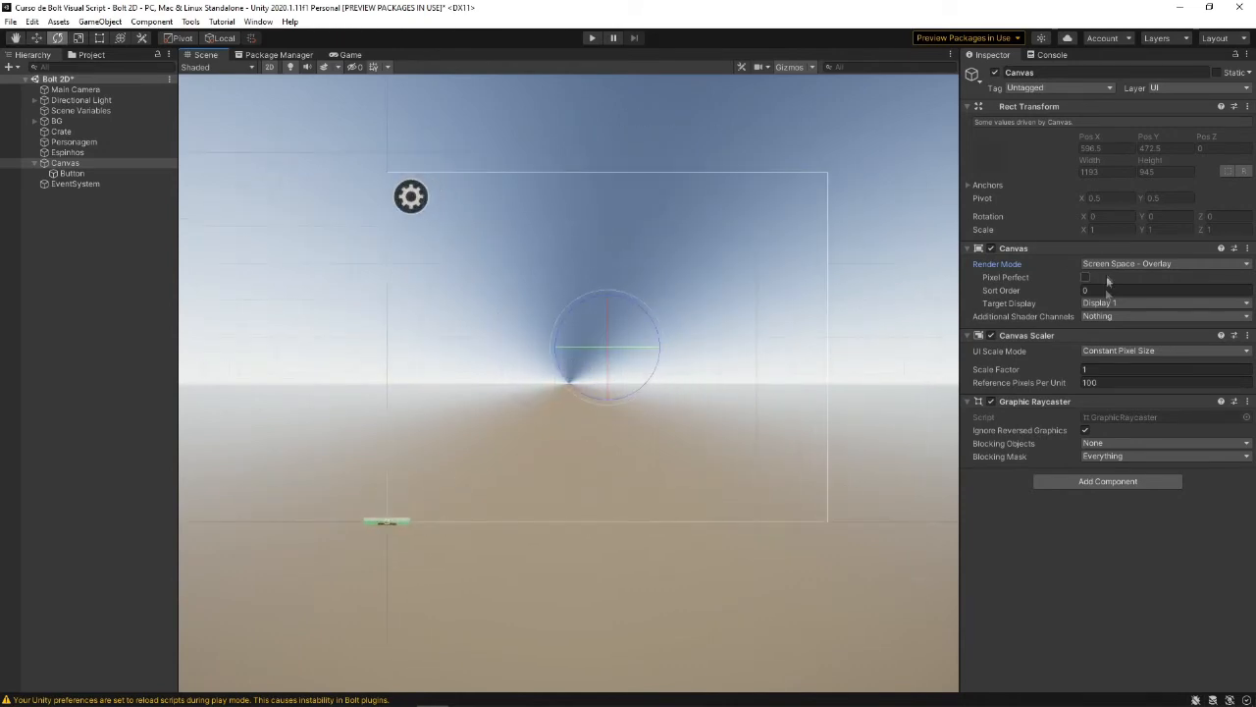
{"action": "scroll", "coordinate": [423, 189], "scroll_direction": "up", "scroll_amount": 2}
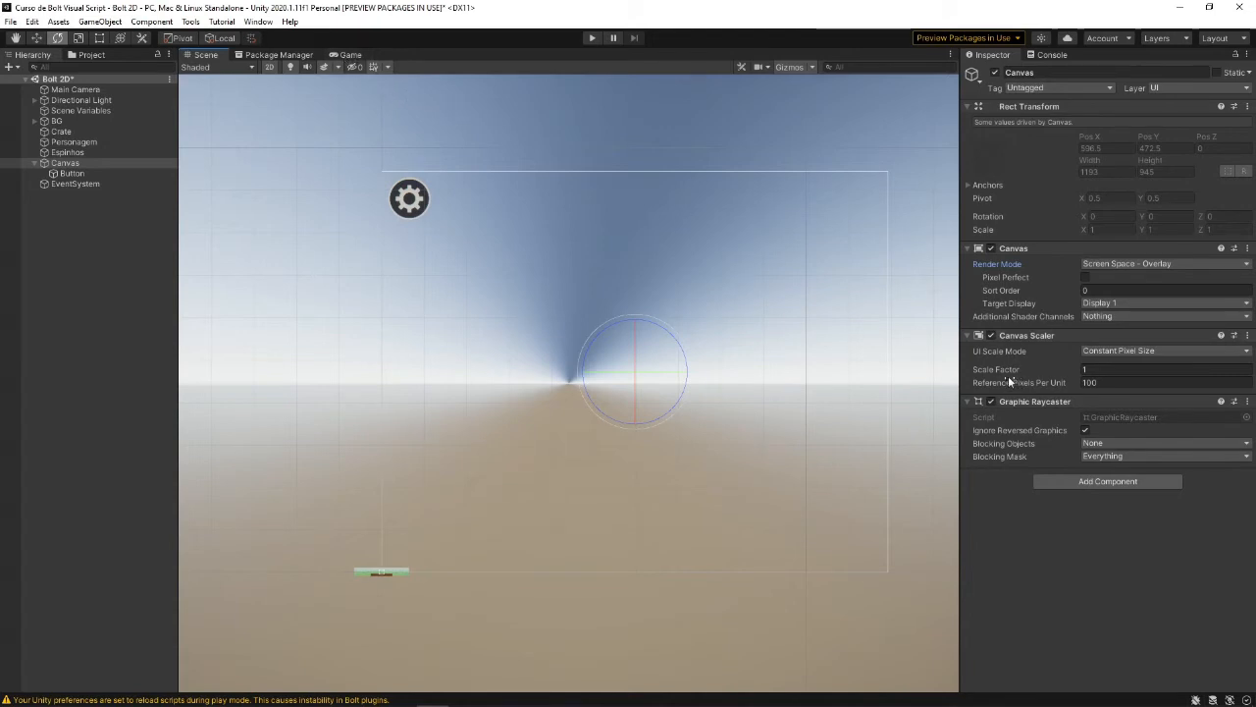
Try Canvas Scaler Scale Factors of 7 and 0.37, and return the factor to 1
{"action": "left_click_drag", "start_coordinate": [1001, 375], "coordinate": [1019, 372]}
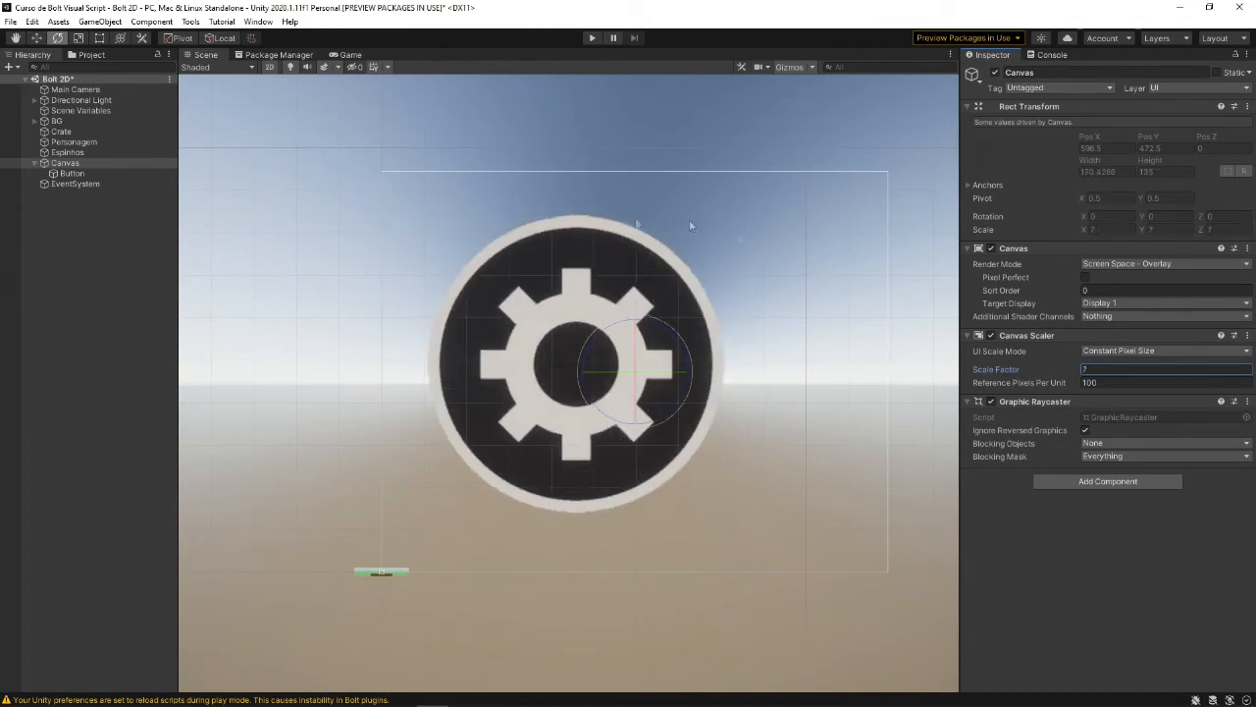
{"action": "left_click_drag", "start_coordinate": [1018, 367], "coordinate": [871, 374]}
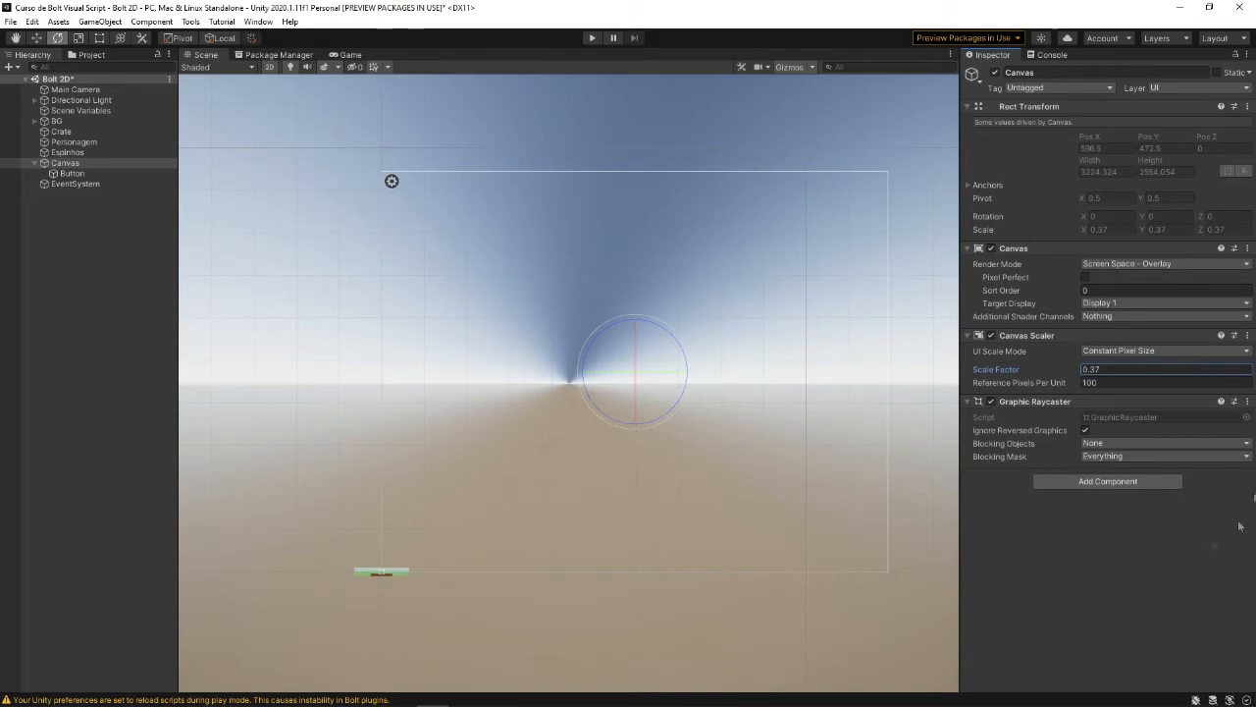
{"action": "type", "text": "1"}
Set the Canvas Scaler's UI Scale Mode to Scale With Screen Size and preview the Game view at Full HD (1920x1080)
{"action": "left_click", "coordinate": [1126, 351]}
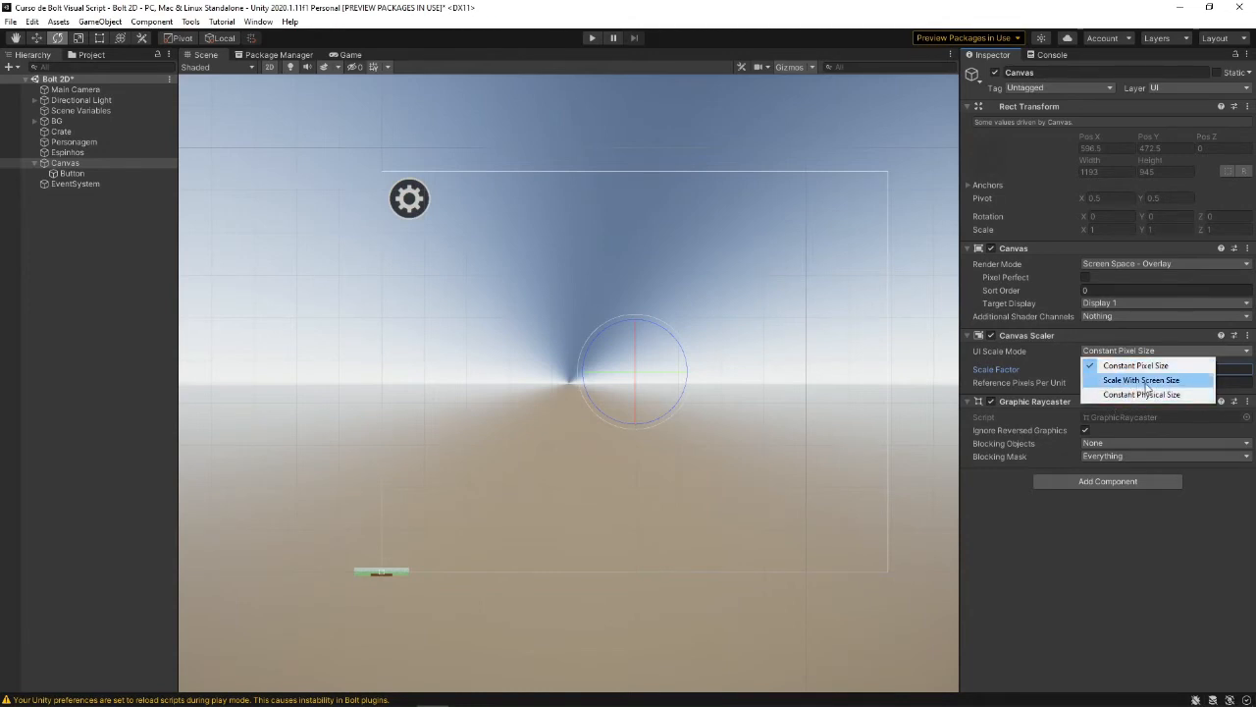
{"action": "left_click", "coordinate": [1157, 384]}
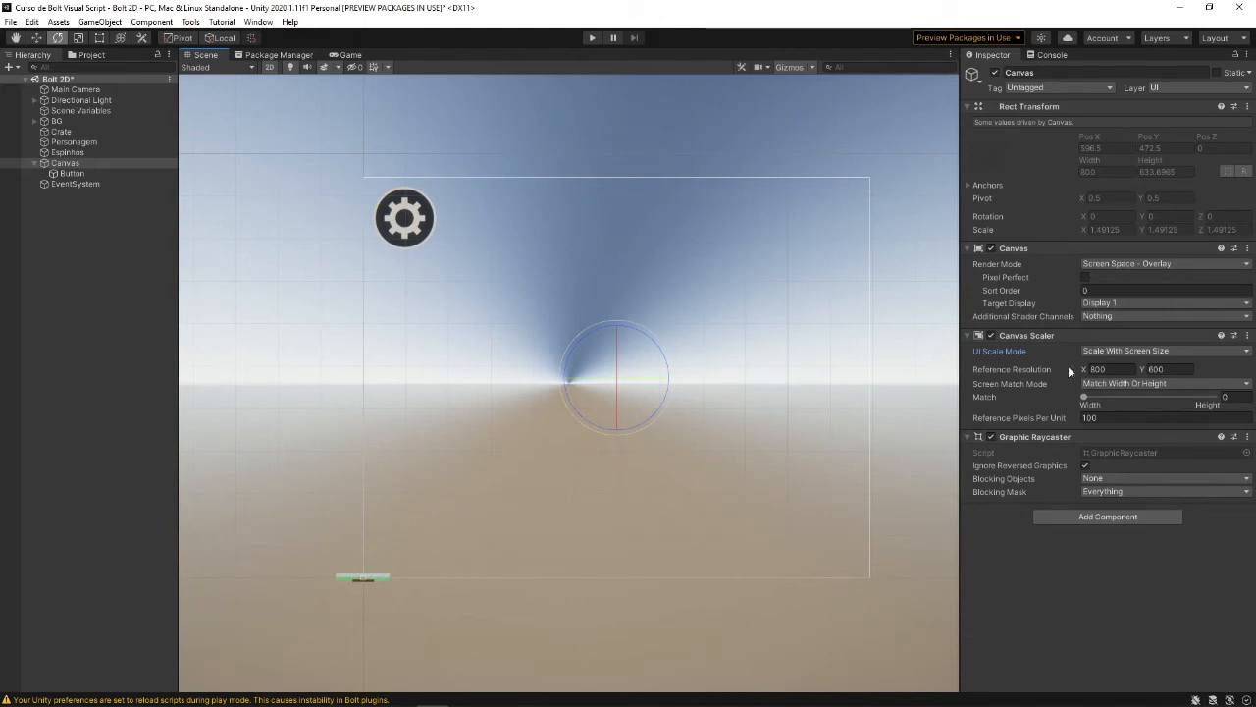
{"action": "mouse_move", "coordinate": [997, 363]}
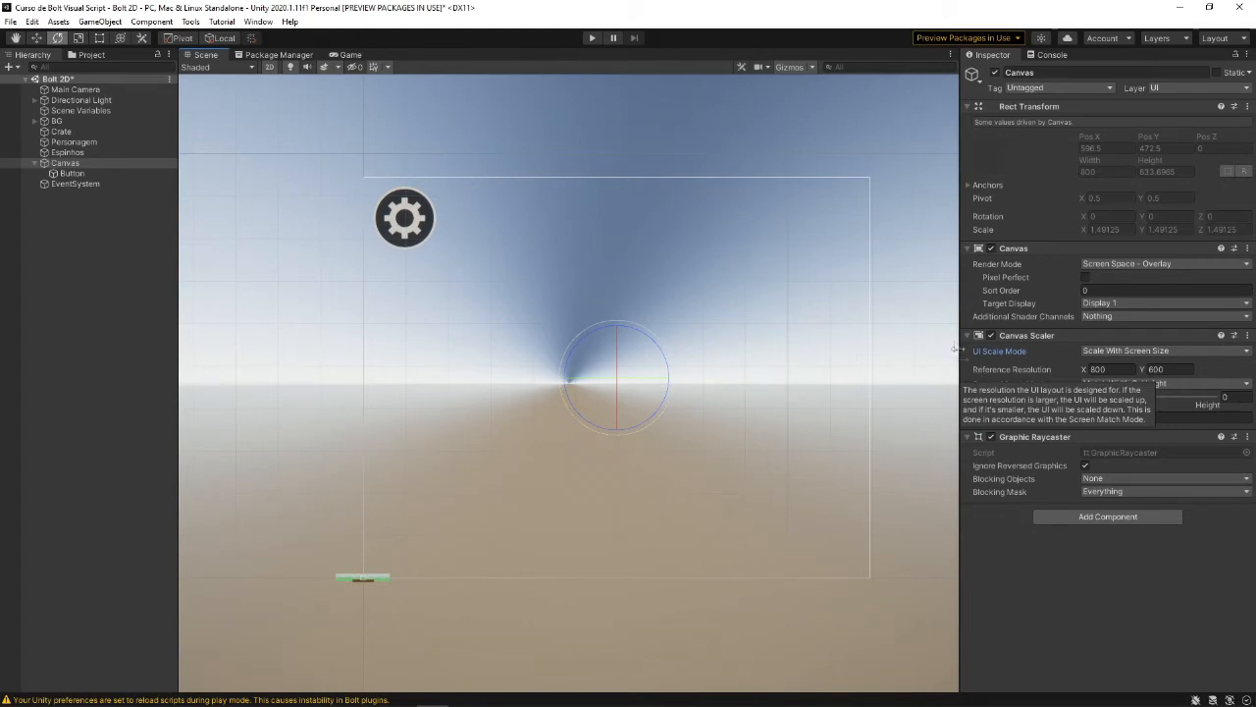
{"action": "left_click", "coordinate": [352, 56]}
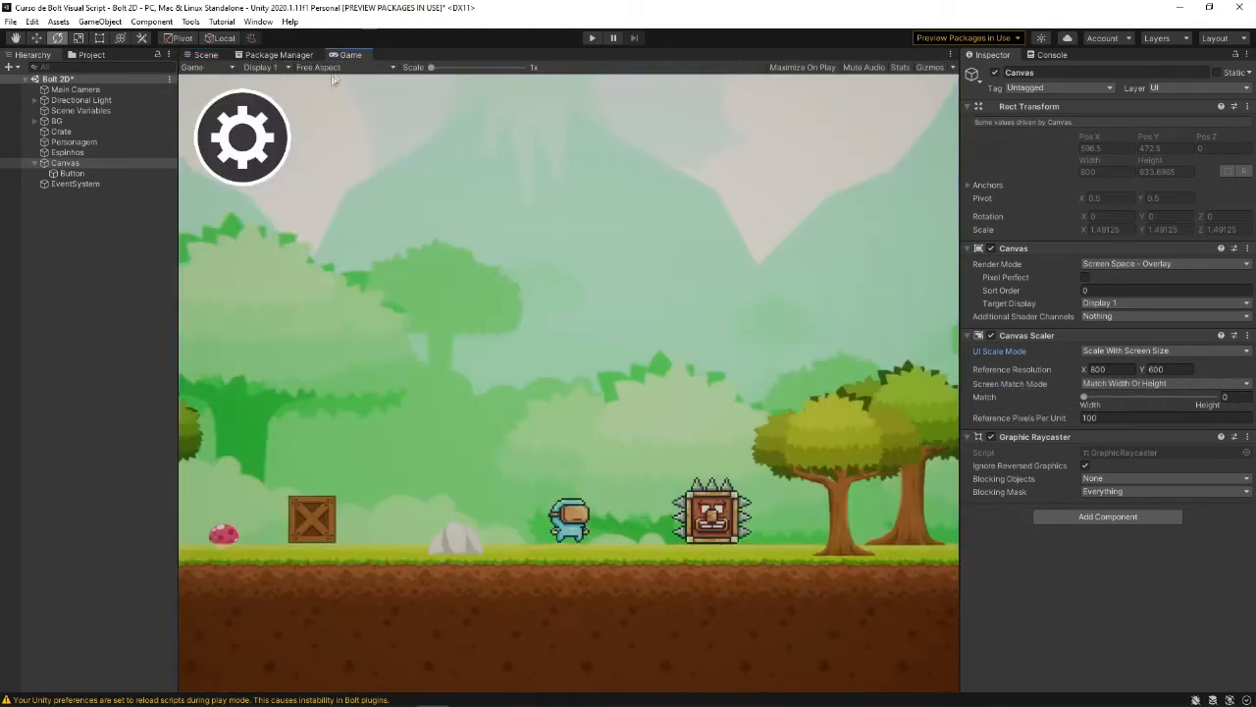
{"action": "left_click", "coordinate": [336, 68]}
{"action": "left_click", "coordinate": [396, 199]}
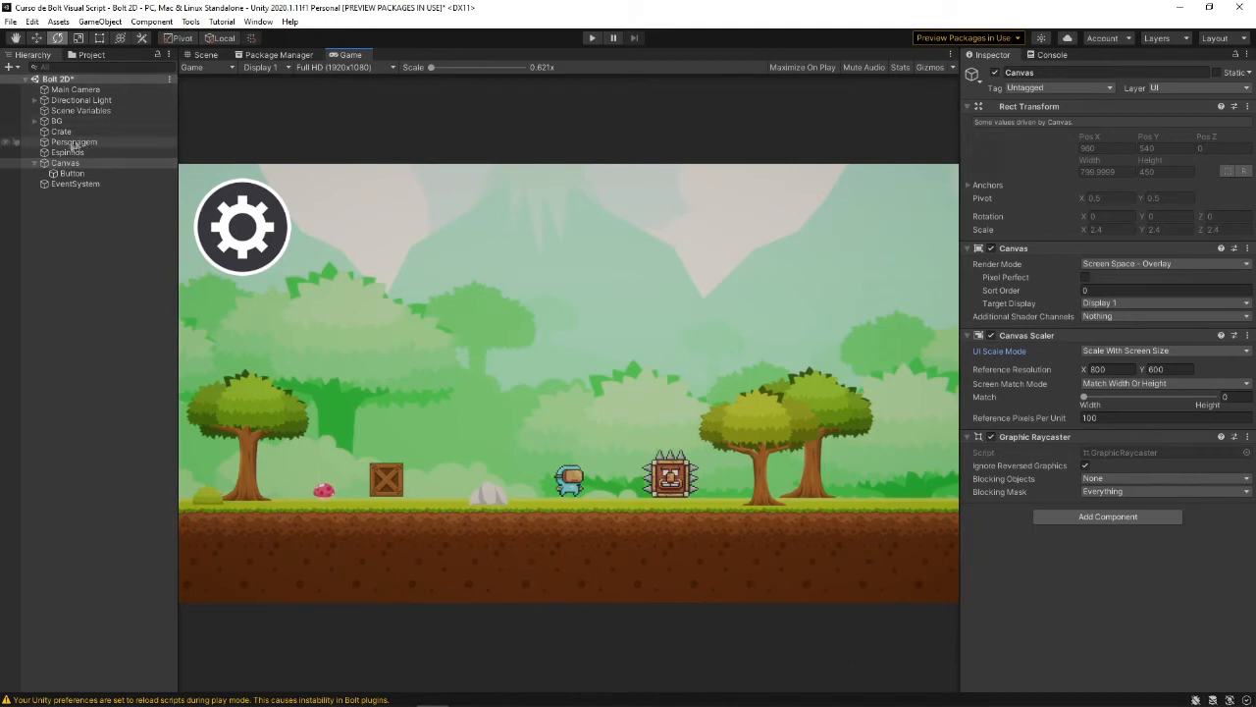
Set the Canvas Scaler's Reference Resolution to X 1920 and Y 1080
{"action": "left_click", "coordinate": [1097, 369]}
{"action": "type", "text": "192"}
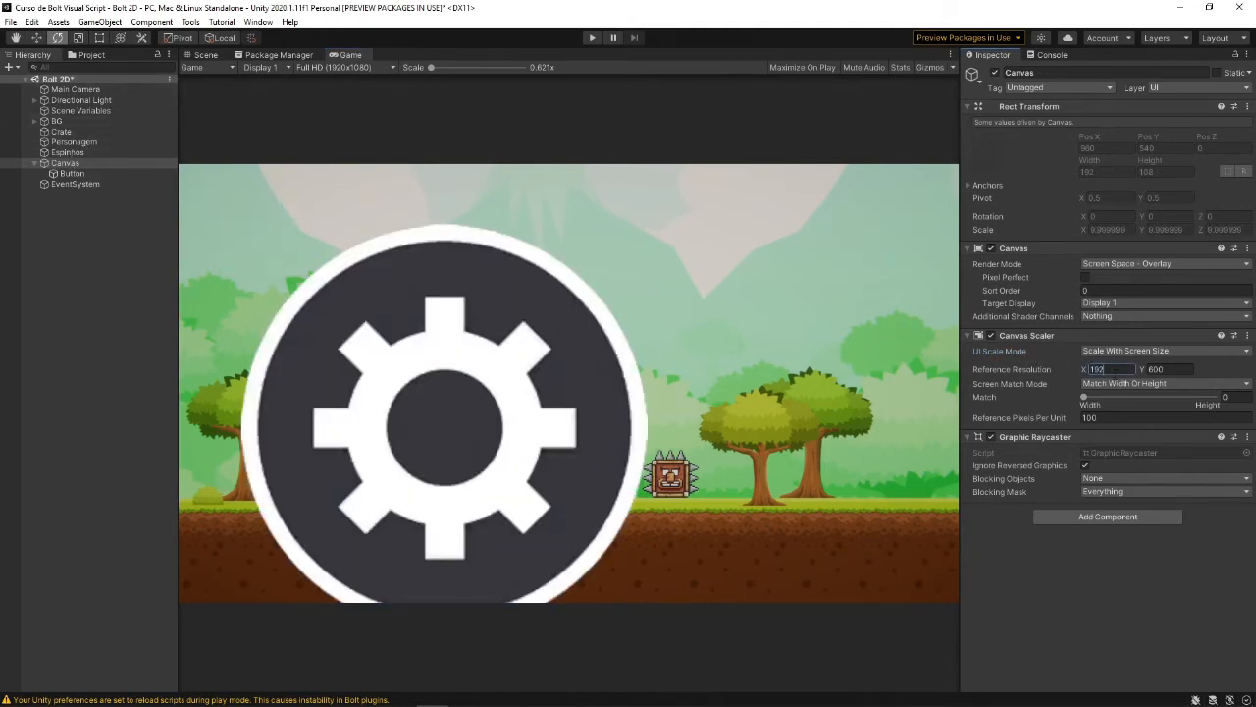
{"action": "type", "text": "0"}
{"action": "left_click", "coordinate": [1164, 369]}
{"action": "type", "text": "1080"}
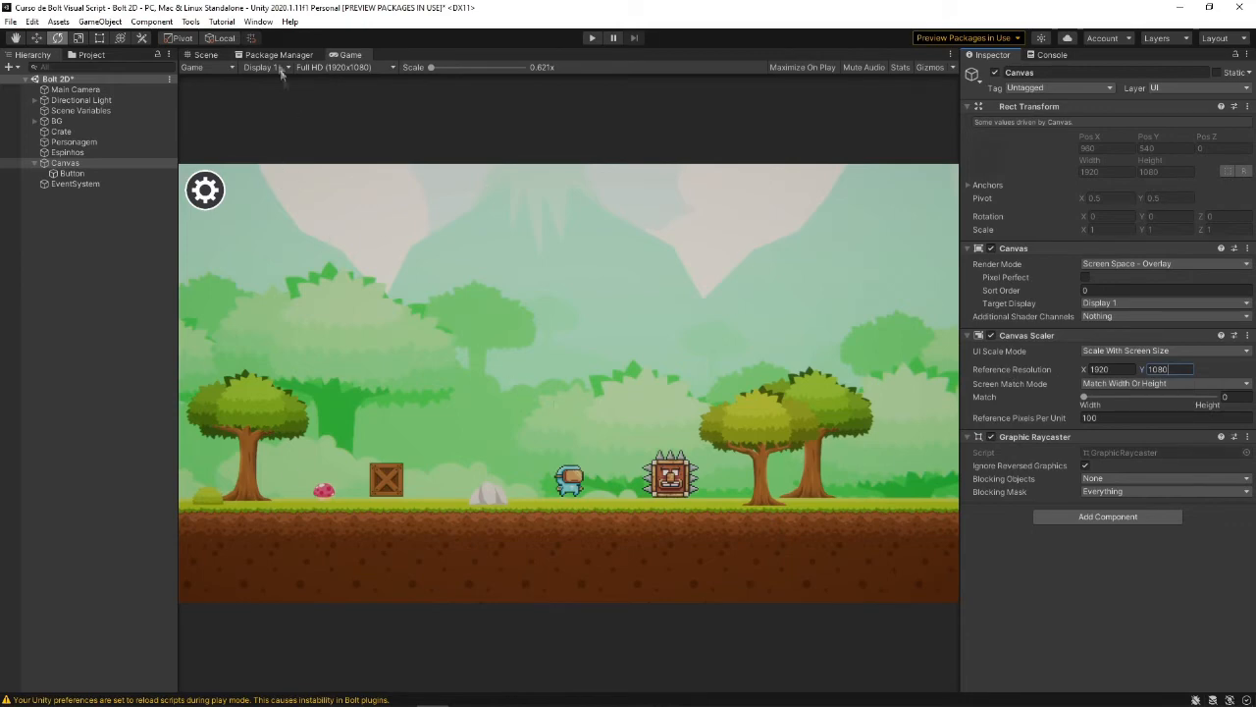
Undock the Game view as a floating window over the Scene view and set its aspect to Free Aspect
{"action": "left_click_drag", "start_coordinate": [357, 55], "coordinate": [414, 208]}
{"action": "left_click_drag", "start_coordinate": [448, 268], "coordinate": [471, 294]}
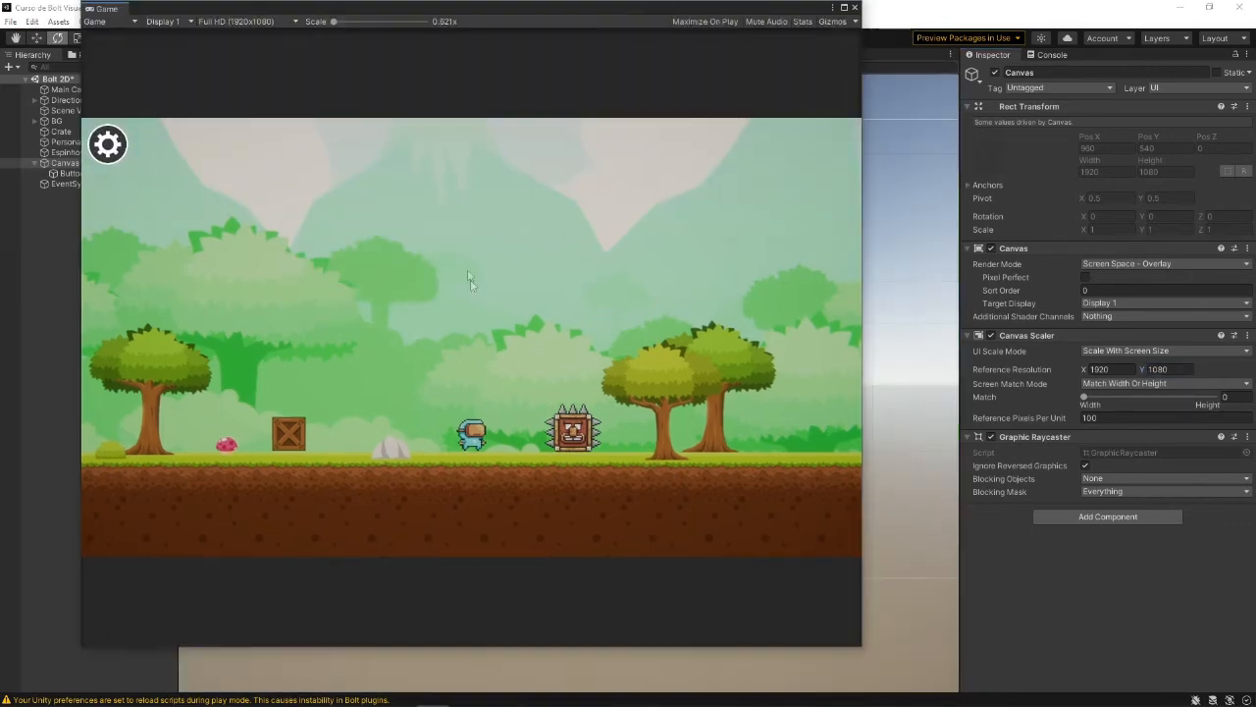
{"action": "left_click_drag", "start_coordinate": [310, 9], "coordinate": [383, 37]}
{"action": "left_click", "coordinate": [360, 48]}
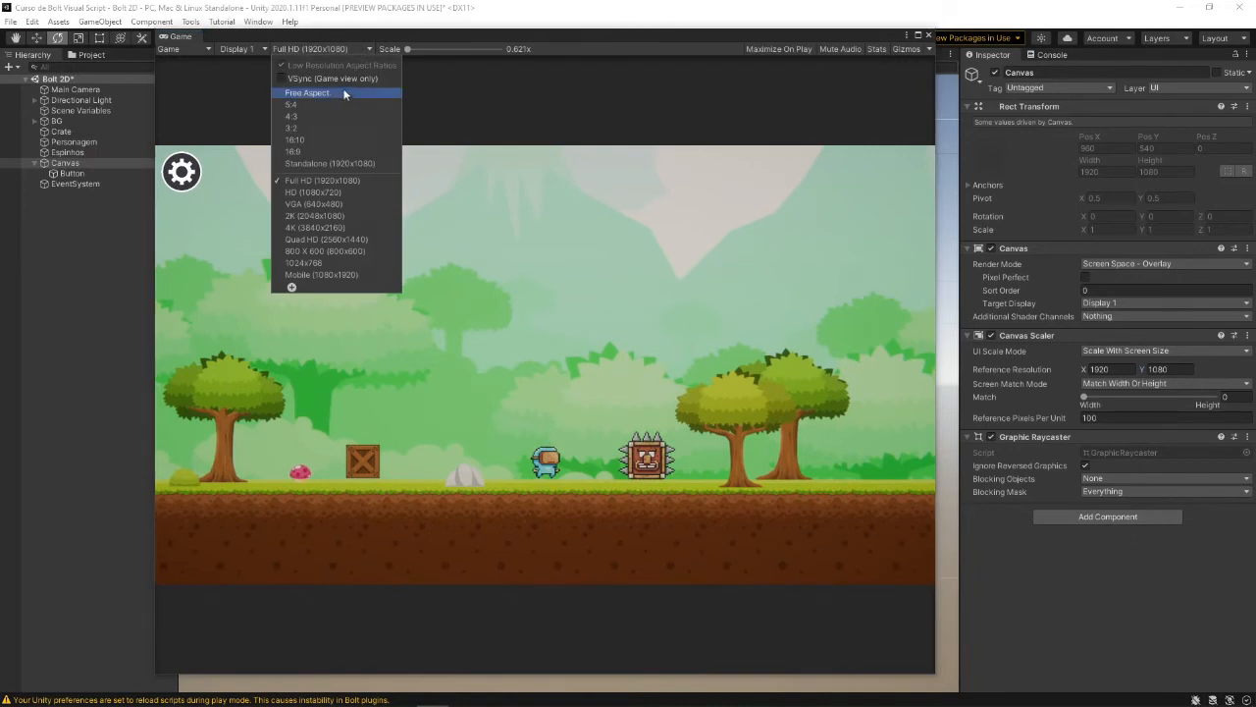
{"action": "left_click", "coordinate": [345, 92]}
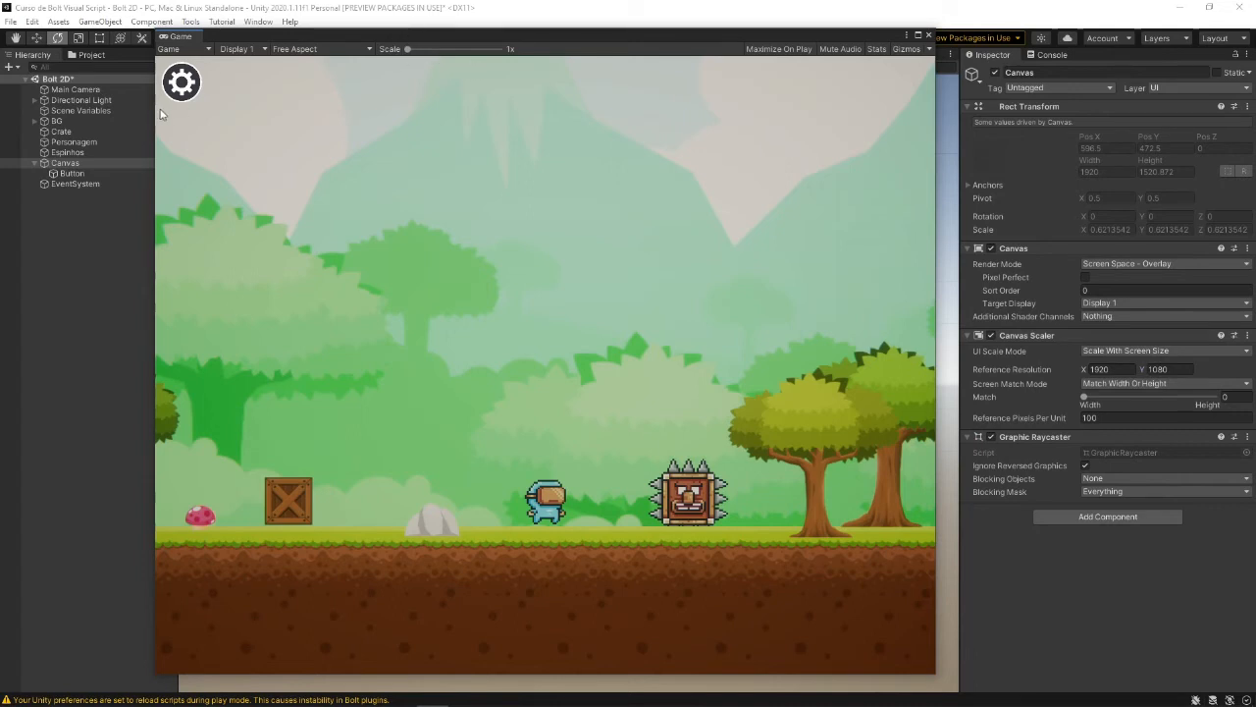
Repeatedly narrow and widen the floating Game window to examine how the gear button scales with the window's width
{"action": "left_click_drag", "start_coordinate": [156, 109], "coordinate": [690, 131]}
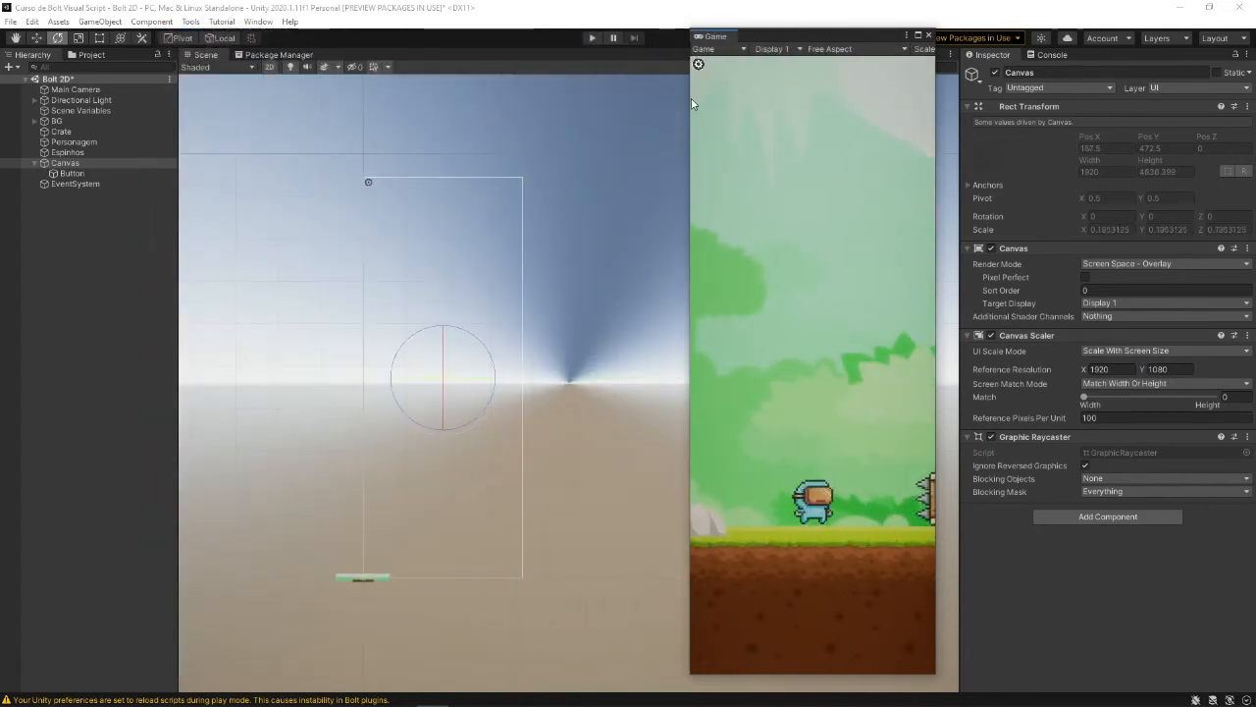
{"action": "left_click_drag", "start_coordinate": [691, 98], "coordinate": [134, 186]}
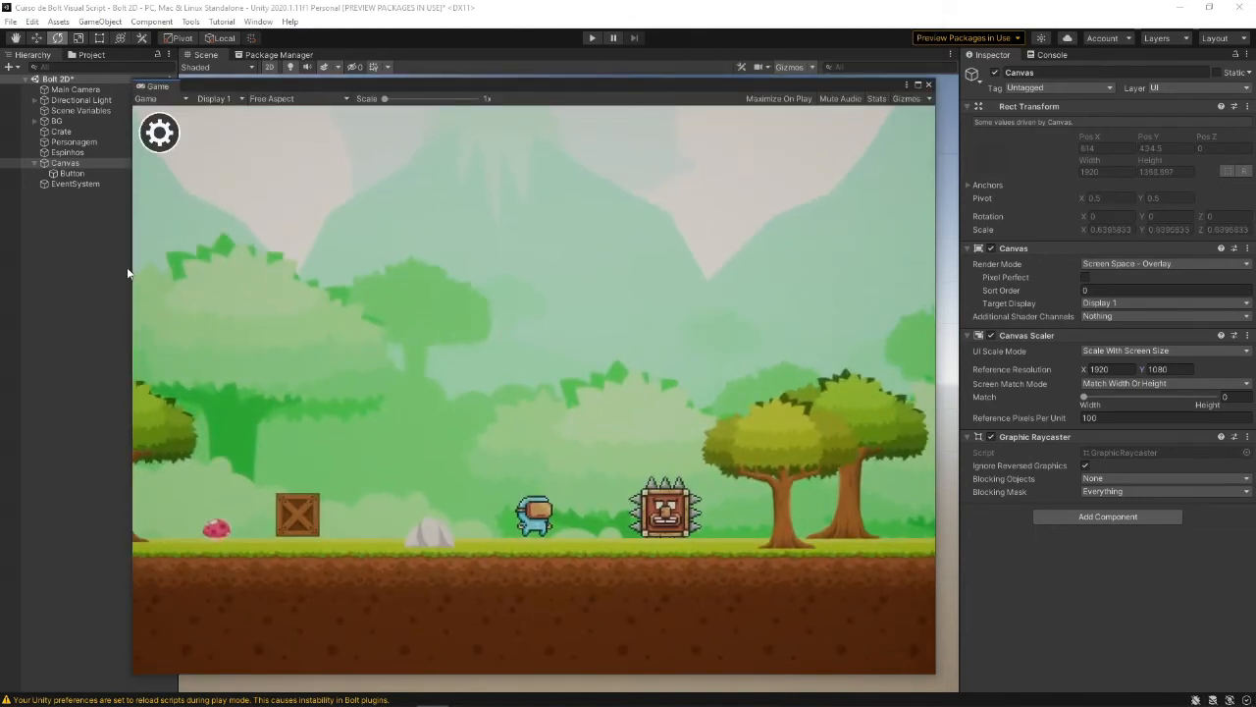
{"action": "left_click_drag", "start_coordinate": [129, 267], "coordinate": [662, 299]}
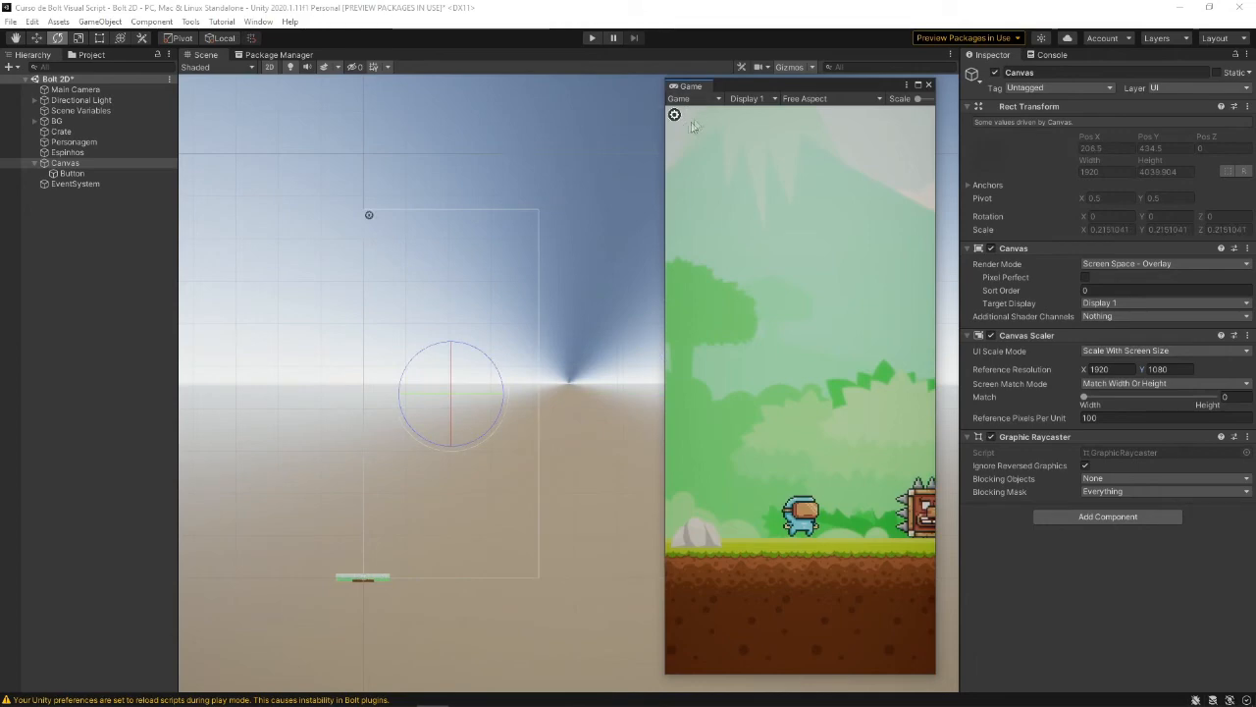
{"action": "left_click_drag", "start_coordinate": [667, 153], "coordinate": [229, 153]}
{"action": "left_click_drag", "start_coordinate": [400, 82], "coordinate": [428, 112]}
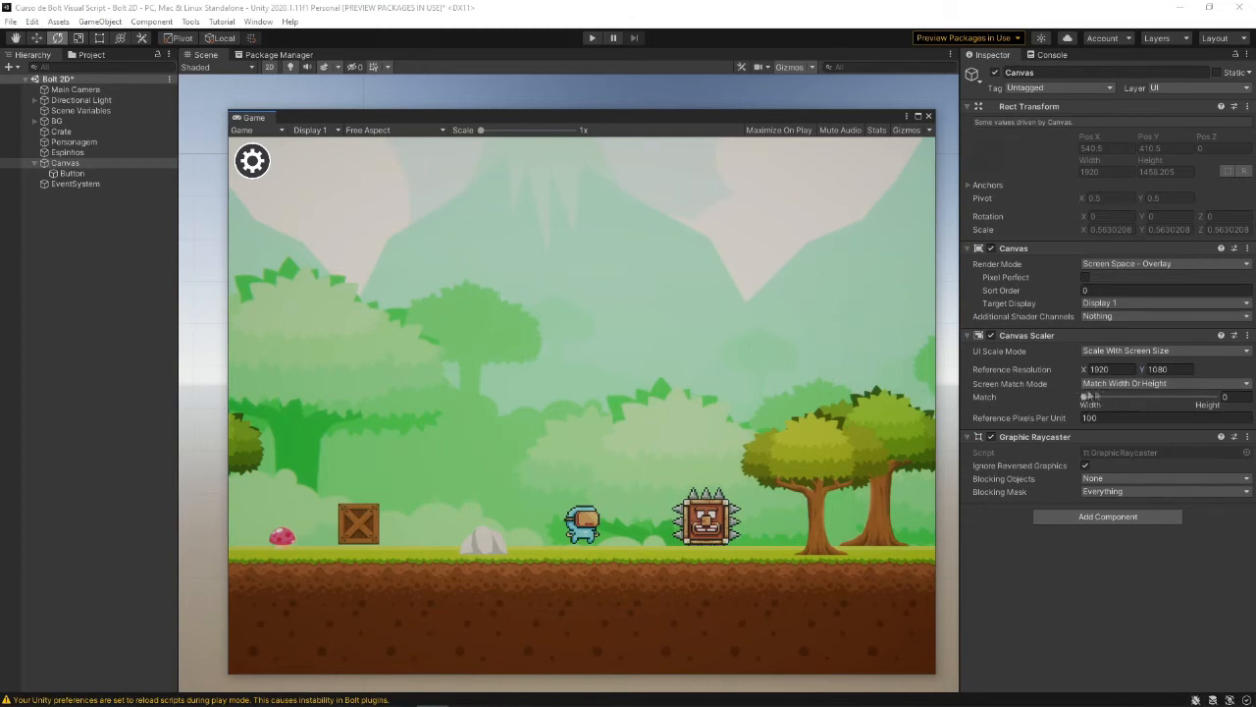
{"action": "left_click_drag", "start_coordinate": [238, 406], "coordinate": [799, 396]}
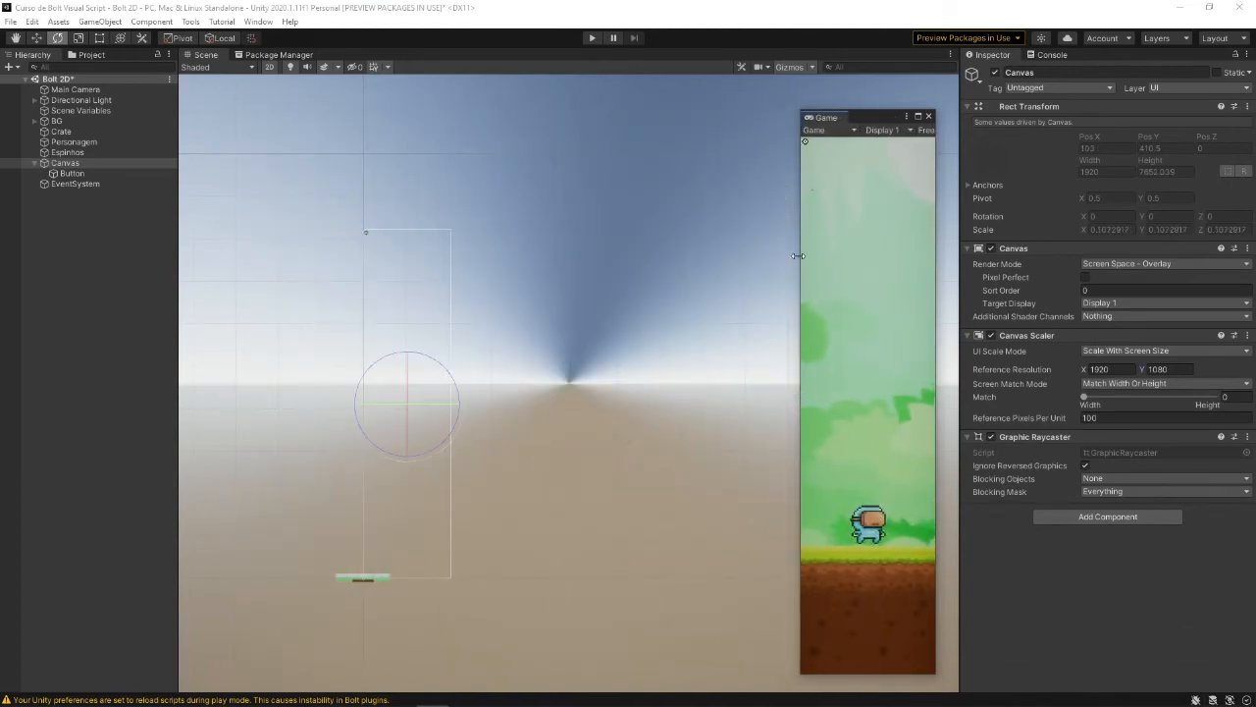
{"action": "left_click_drag", "start_coordinate": [798, 255], "coordinate": [187, 299]}
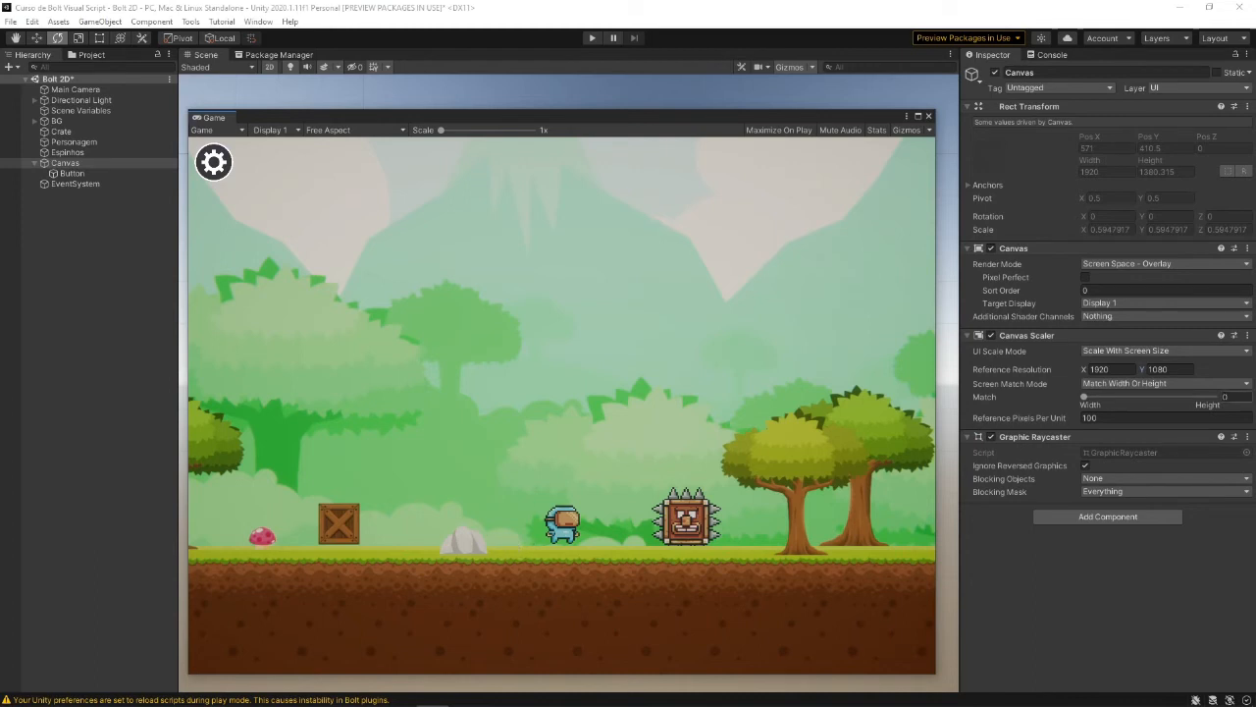
Set the Canvas Scaler's Match to 1 (Height) and check the gear button in a resized Game window and at Mobile (1080x1920)
{"action": "left_click_drag", "start_coordinate": [1084, 396], "coordinate": [1218, 397]}
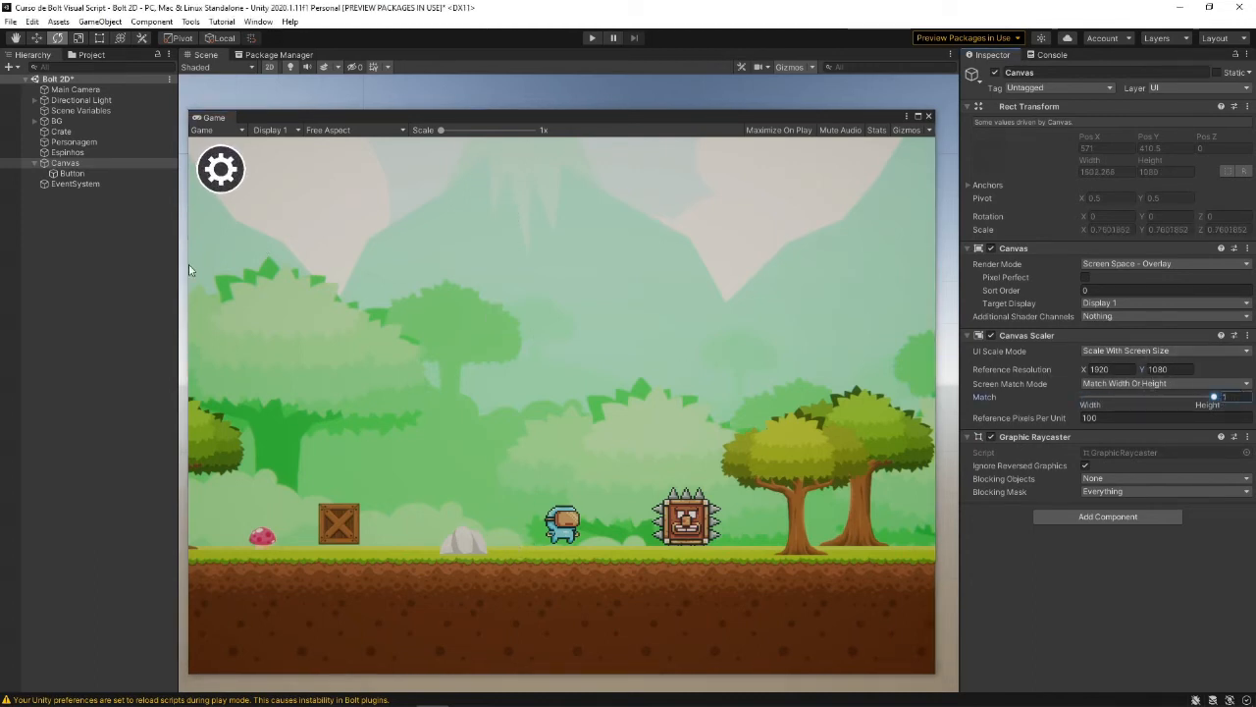
{"action": "left_click_drag", "start_coordinate": [188, 264], "coordinate": [243, 297]}
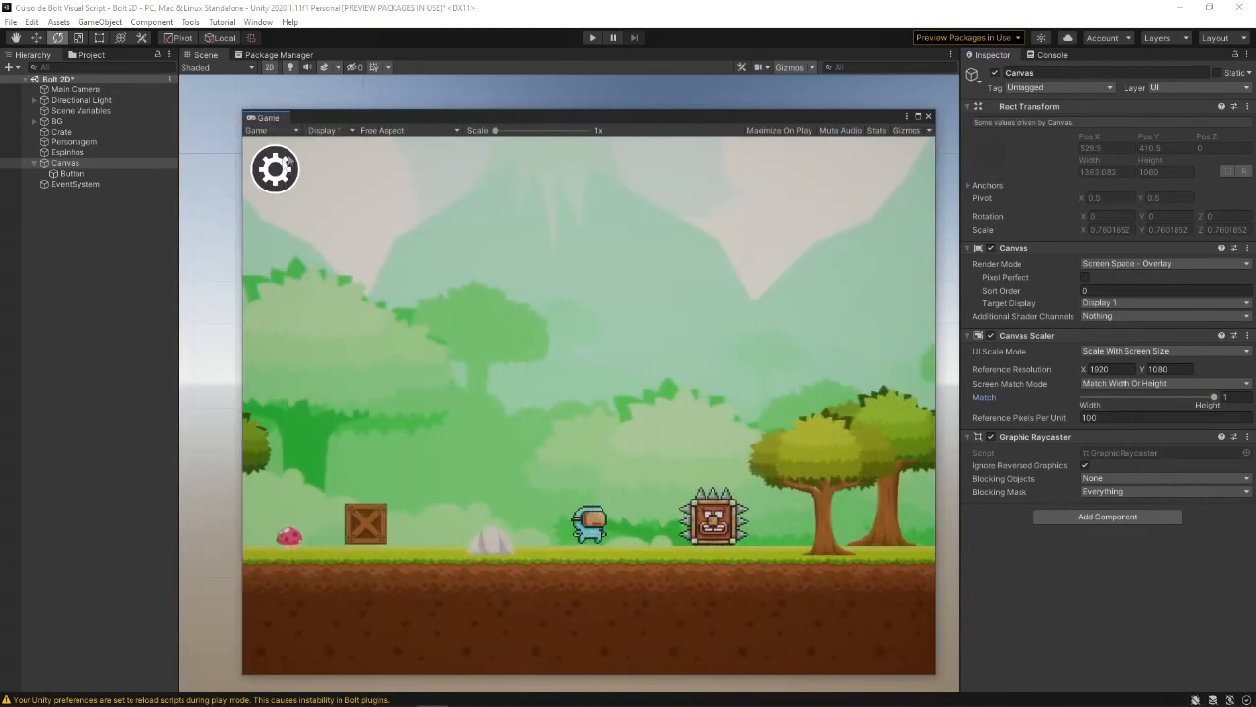
{"action": "left_click_drag", "start_coordinate": [424, 109], "coordinate": [385, 126]}
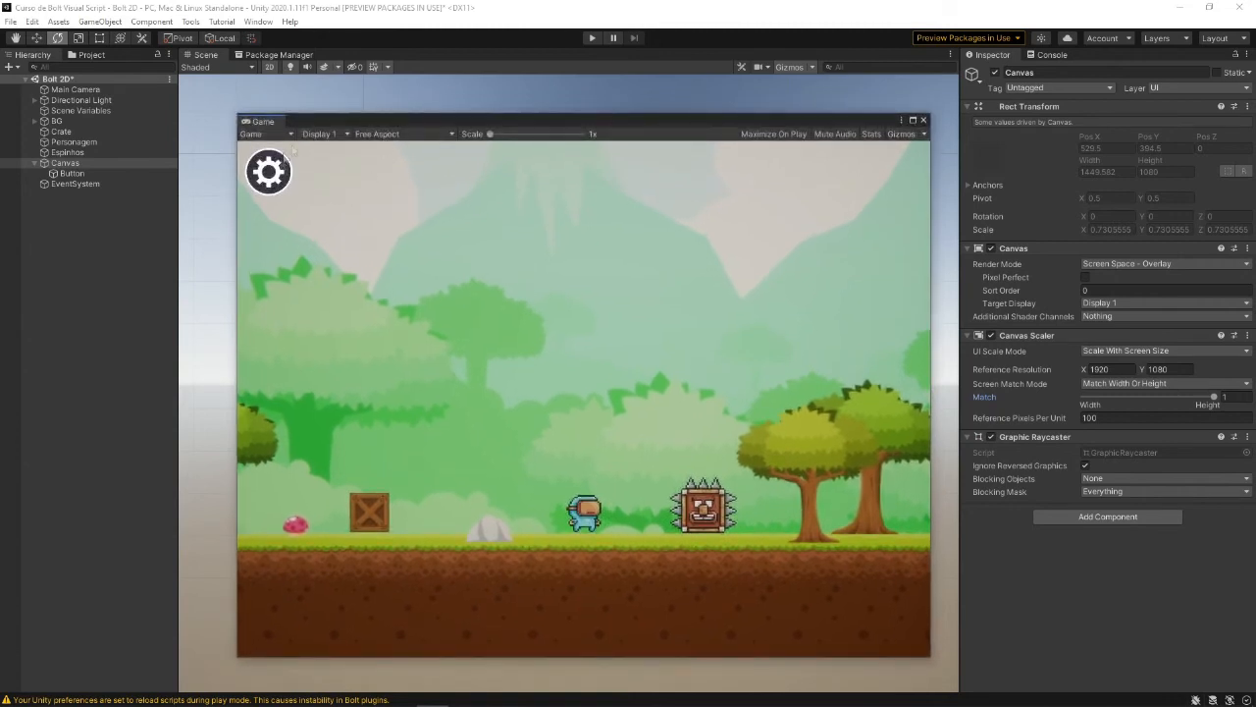
{"action": "left_click", "coordinate": [396, 134]}
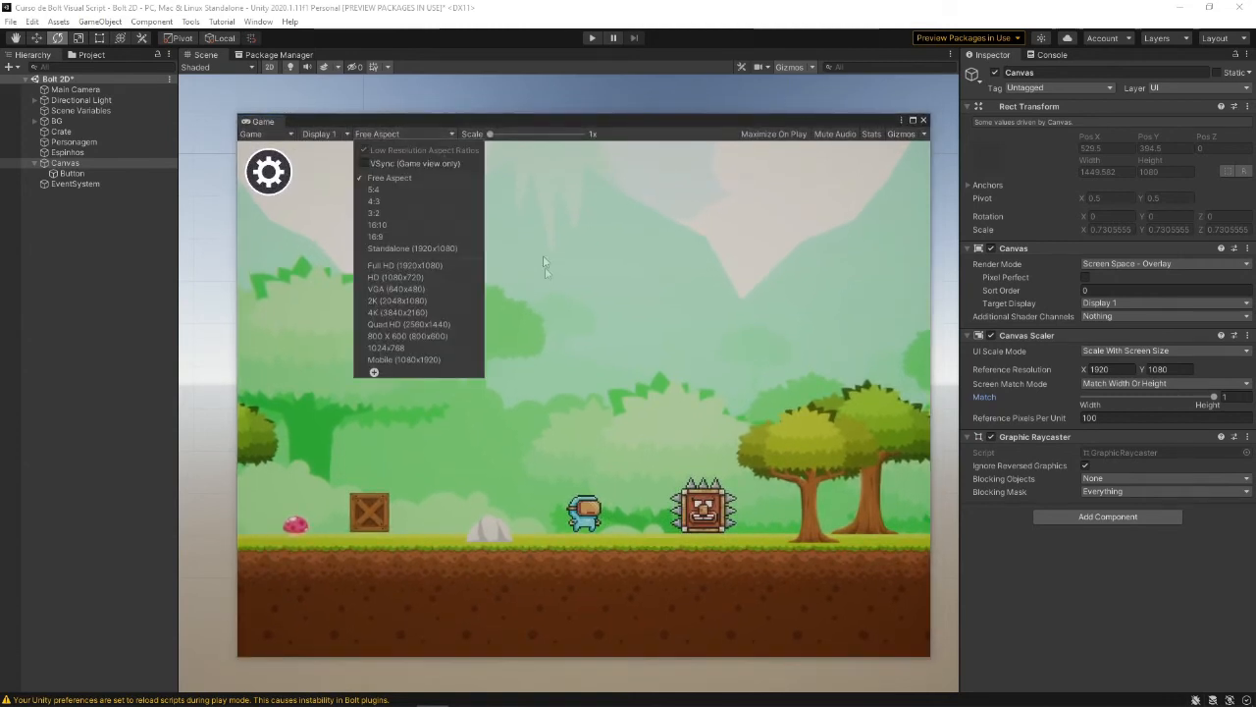
{"action": "left_click", "coordinate": [443, 359]}
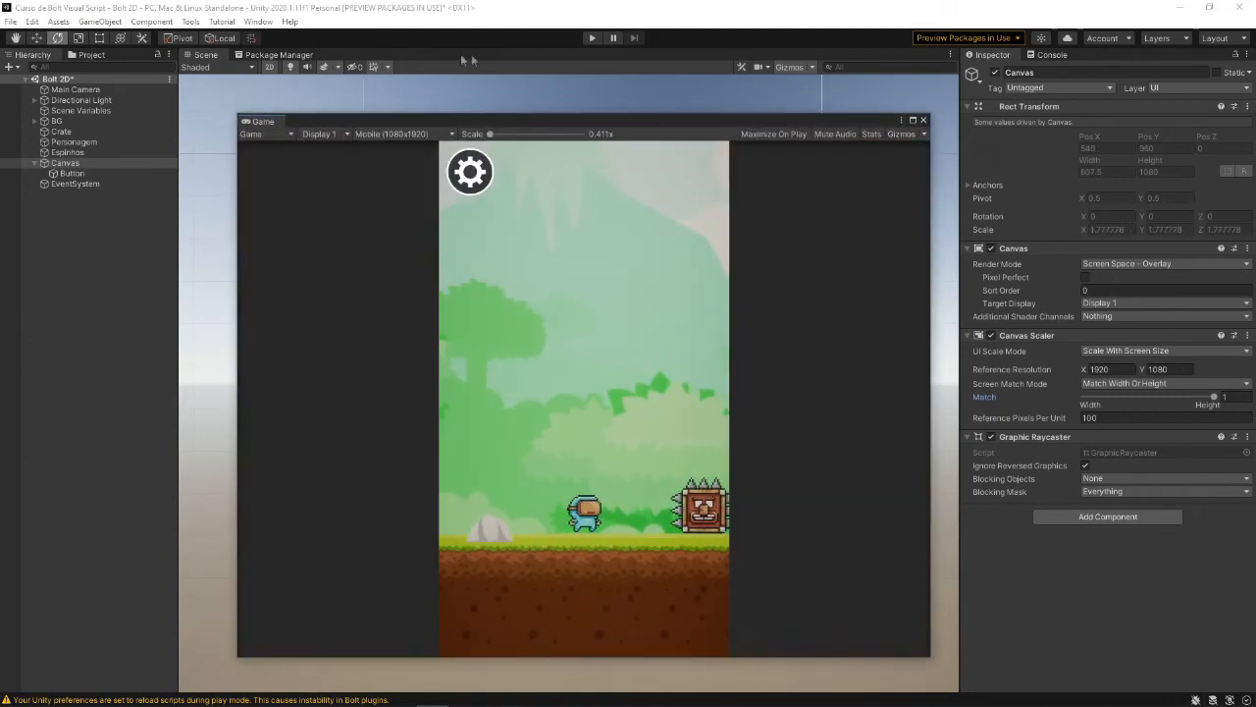
Preview the gear button in the floating Game window at Full HD (1920x1080)
{"action": "left_click", "coordinate": [424, 134]}
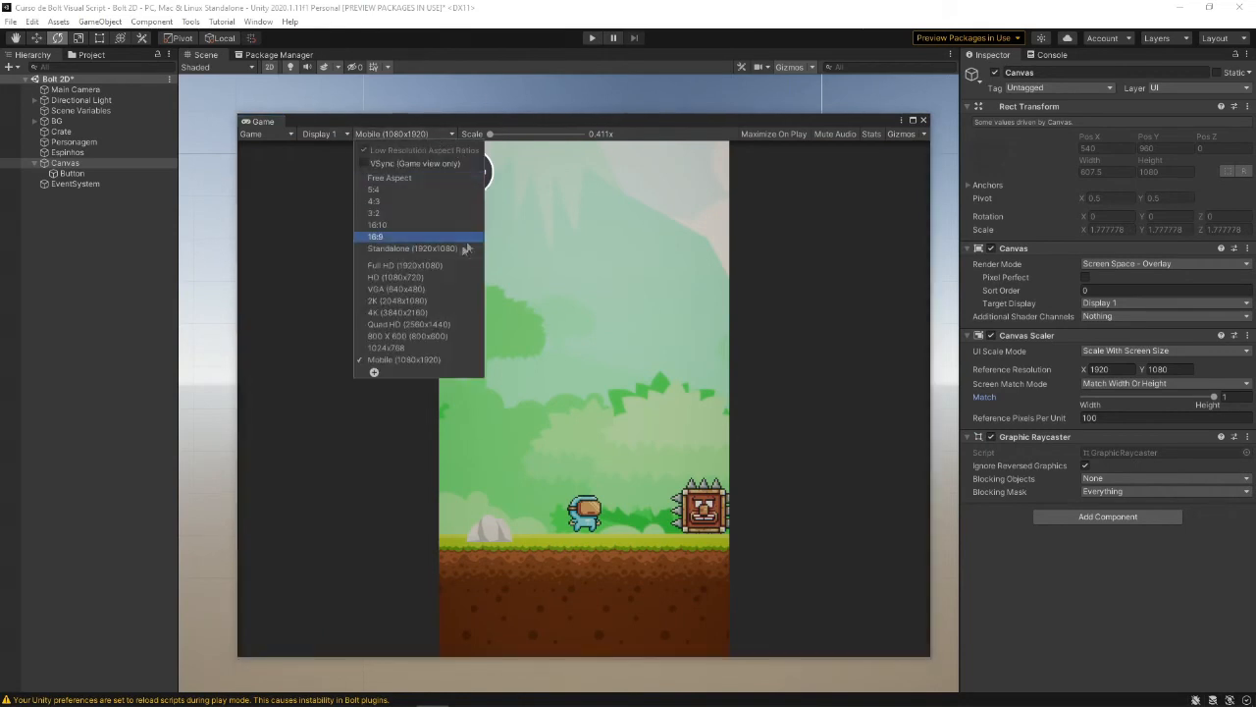
{"action": "left_click", "coordinate": [416, 265]}
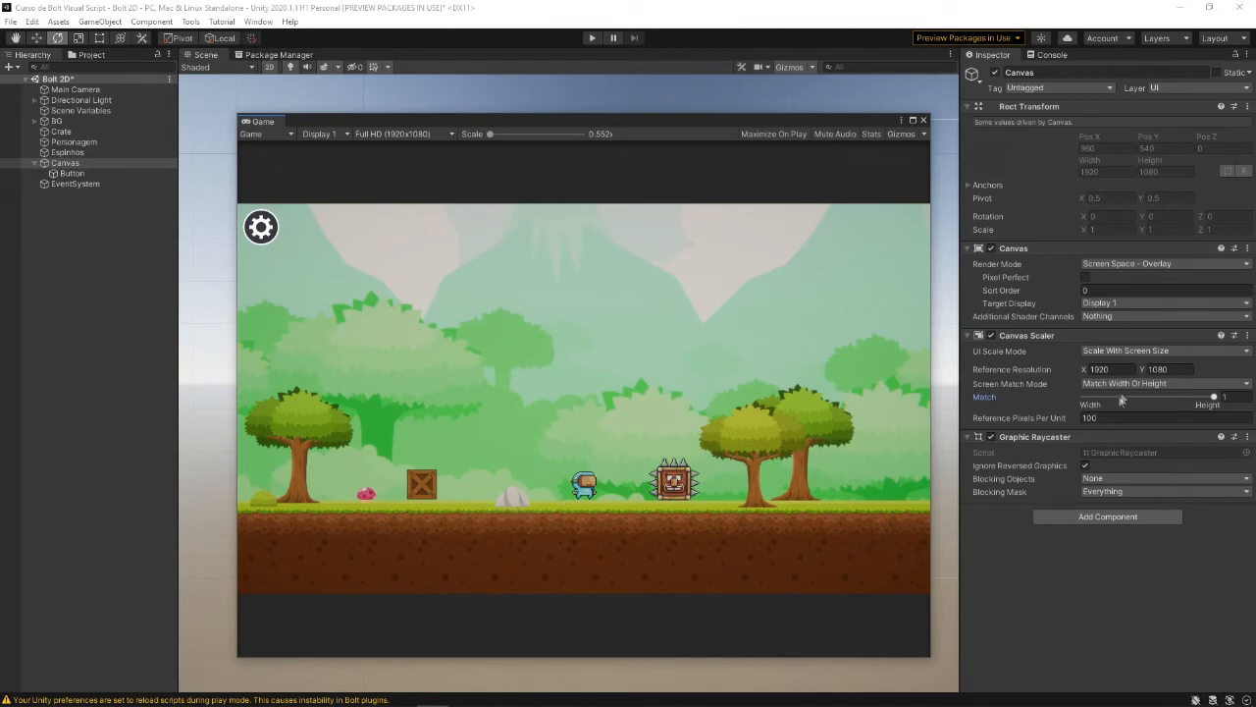
Try the Expand screen match mode, restore Match Width Or Height, and vary the Canvas Scaler's Match between Width and Height
{"action": "left_click", "coordinate": [1161, 383]}
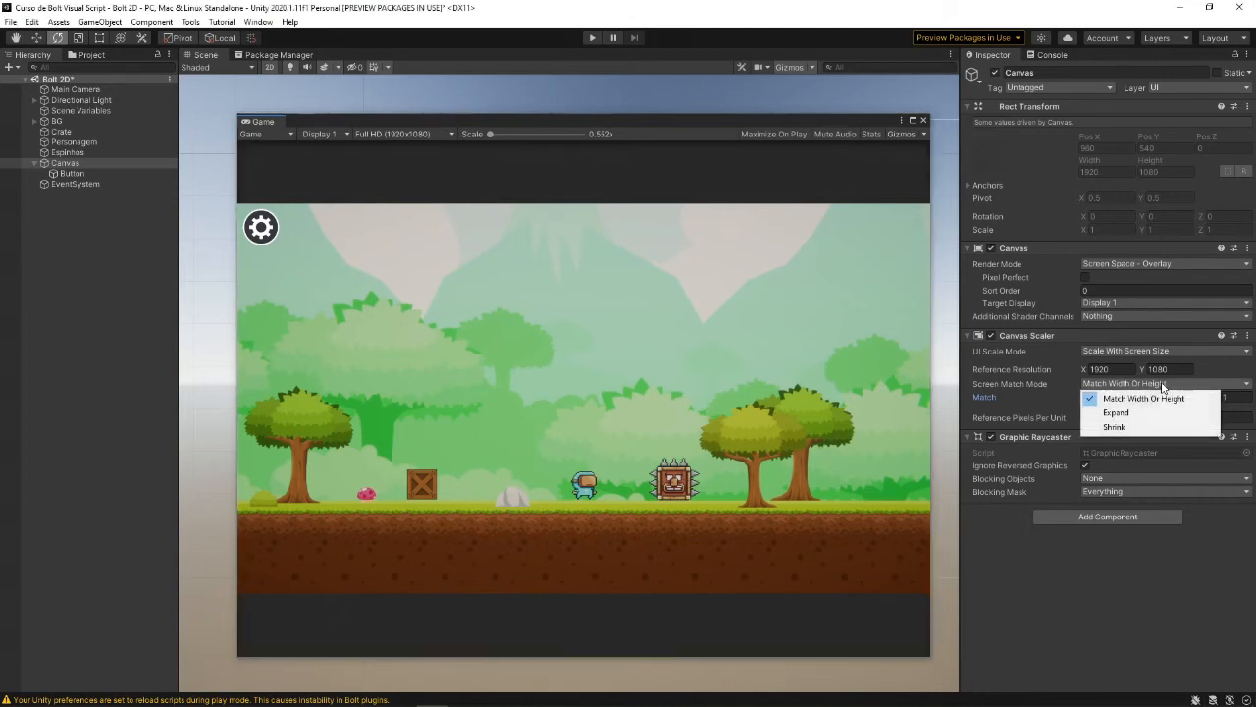
{"action": "left_click", "coordinate": [1119, 413]}
{"action": "left_click", "coordinate": [1140, 386]}
{"action": "left_click", "coordinate": [1119, 399]}
{"action": "mouse_move", "coordinate": [1165, 397]}
{"action": "left_mouse_down"}
{"action": "mouse_move", "coordinate": [1214, 400]}
{"action": "mouse_move", "coordinate": [1150, 398]}
{"action": "left_mouse_up"}
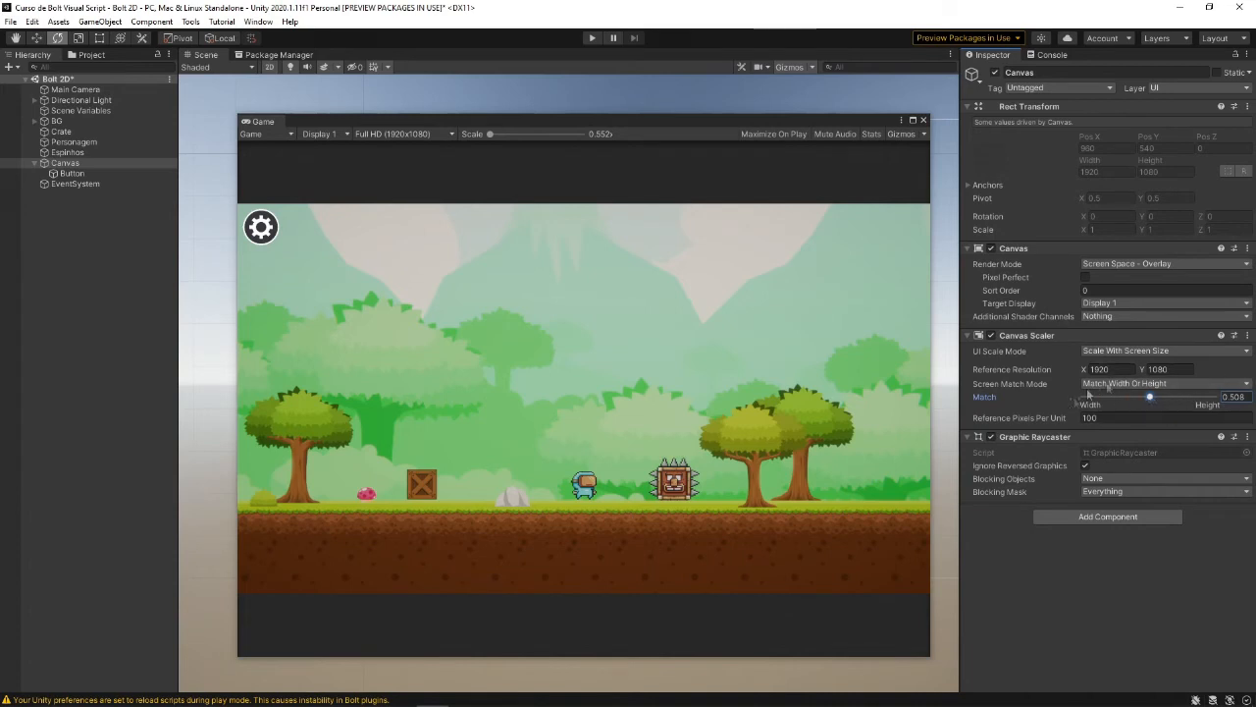
{"action": "left_click_drag", "start_coordinate": [1149, 397], "coordinate": [1171, 400]}
{"action": "left_click_drag", "start_coordinate": [1169, 396], "coordinate": [1217, 398]}
Set the Canvas Scaler's Screen Match Mode to Expand and preview the gear button at Mobile (1080x1920)
{"action": "left_click", "coordinate": [1211, 387]}
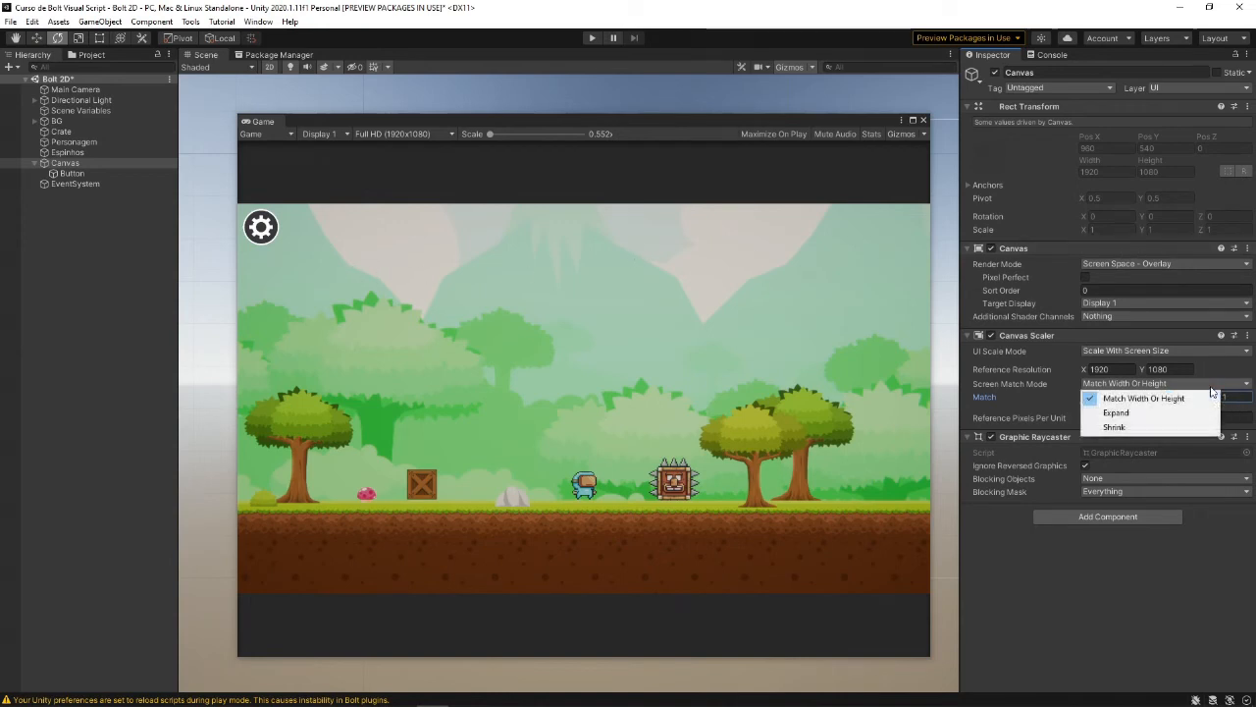
{"action": "left_click", "coordinate": [1116, 412]}
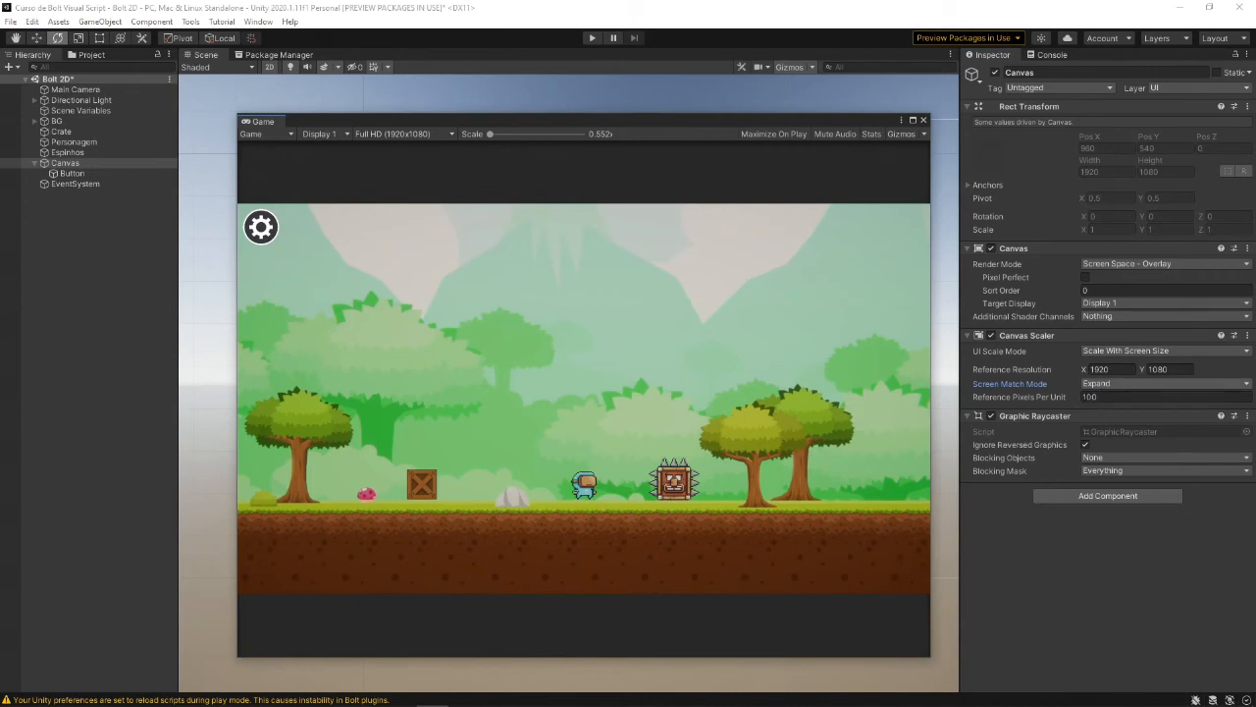
{"action": "left_click_drag", "start_coordinate": [423, 121], "coordinate": [432, 122]}
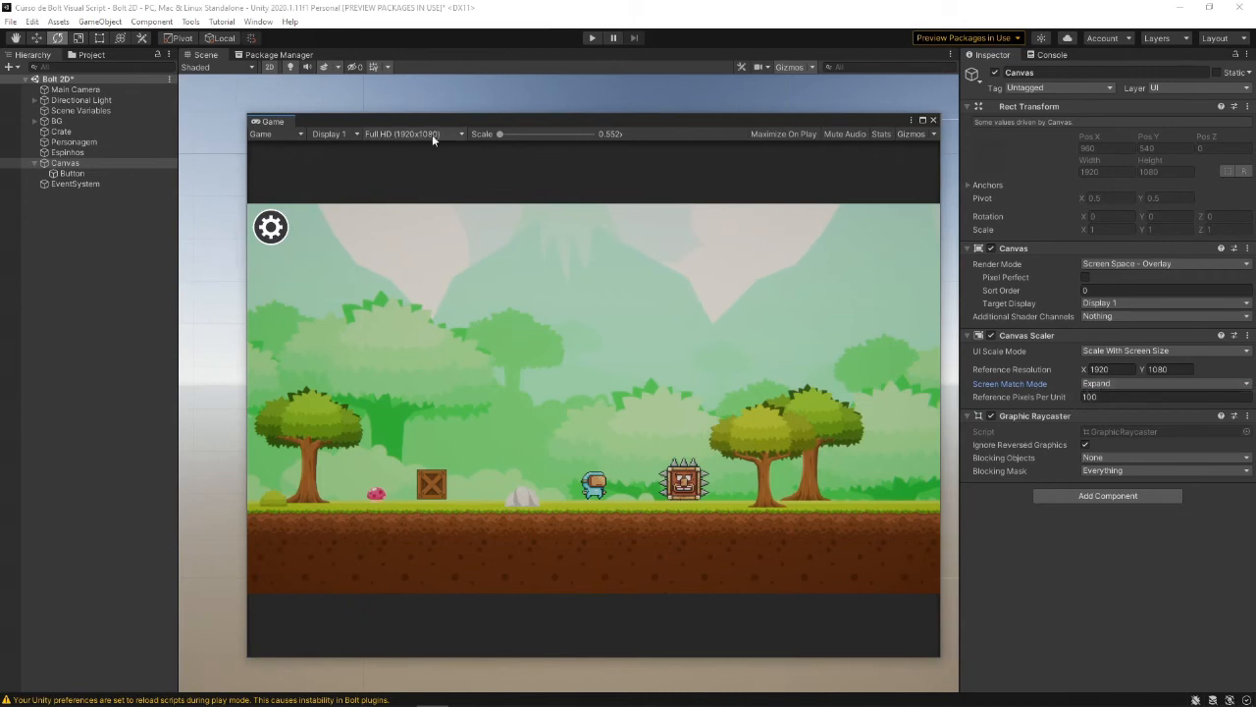
{"action": "left_click", "coordinate": [432, 135]}
{"action": "left_click", "coordinate": [412, 134]}
{"action": "left_click", "coordinate": [403, 134]}
{"action": "left_click", "coordinate": [473, 360]}
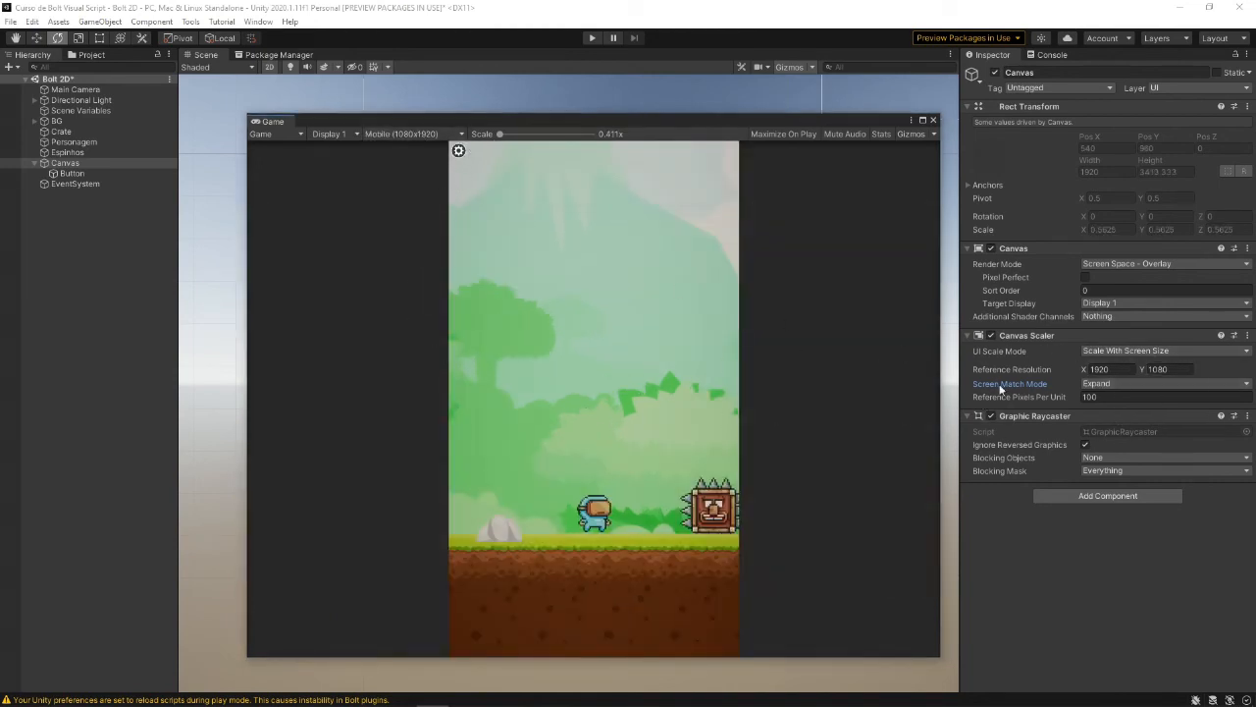
Compare the gear button's size in the Game view at HD (1080x720), Full HD (1920x1080) and VGA (640x480)
{"action": "left_click", "coordinate": [438, 135]}
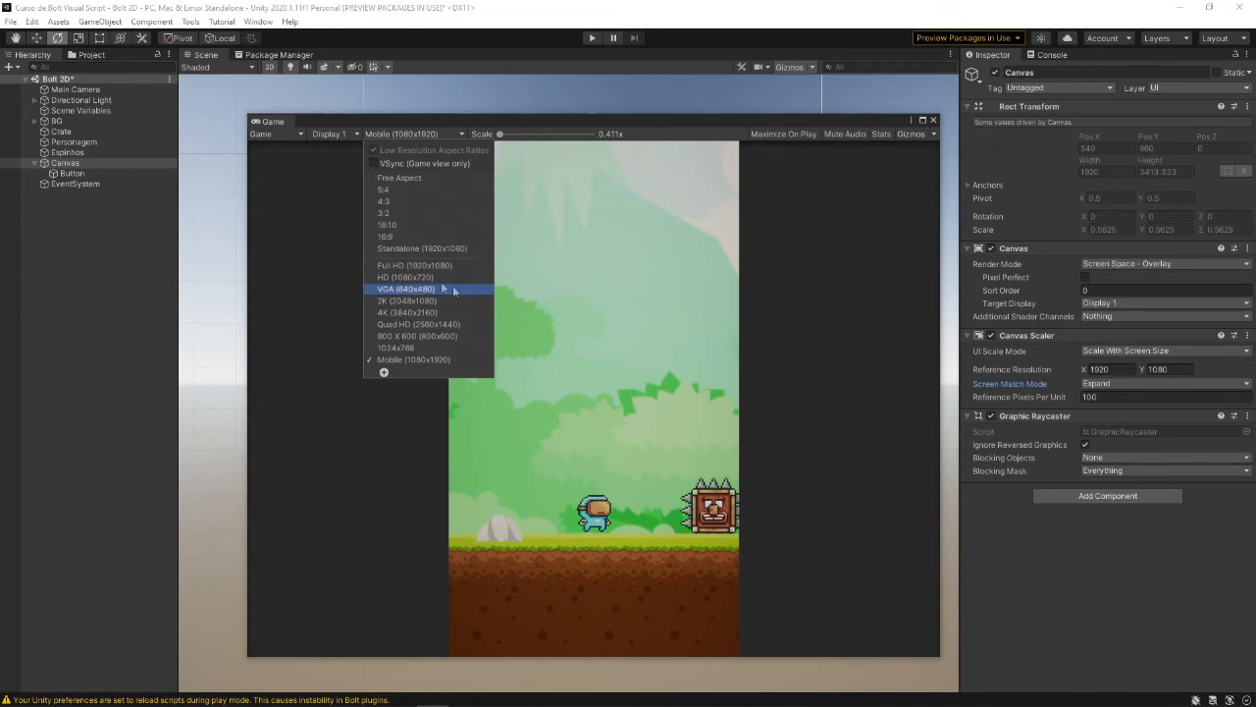
{"action": "left_click", "coordinate": [424, 278]}
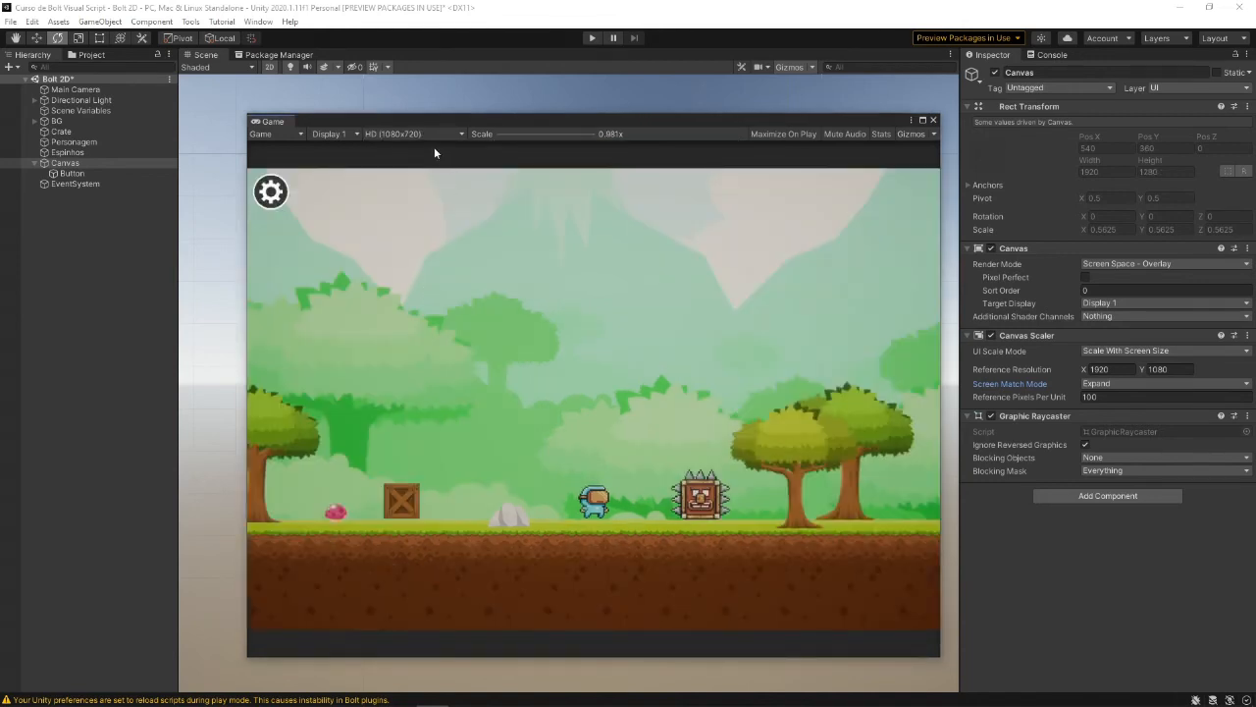
{"action": "left_click", "coordinate": [416, 135]}
{"action": "left_click", "coordinate": [417, 273]}
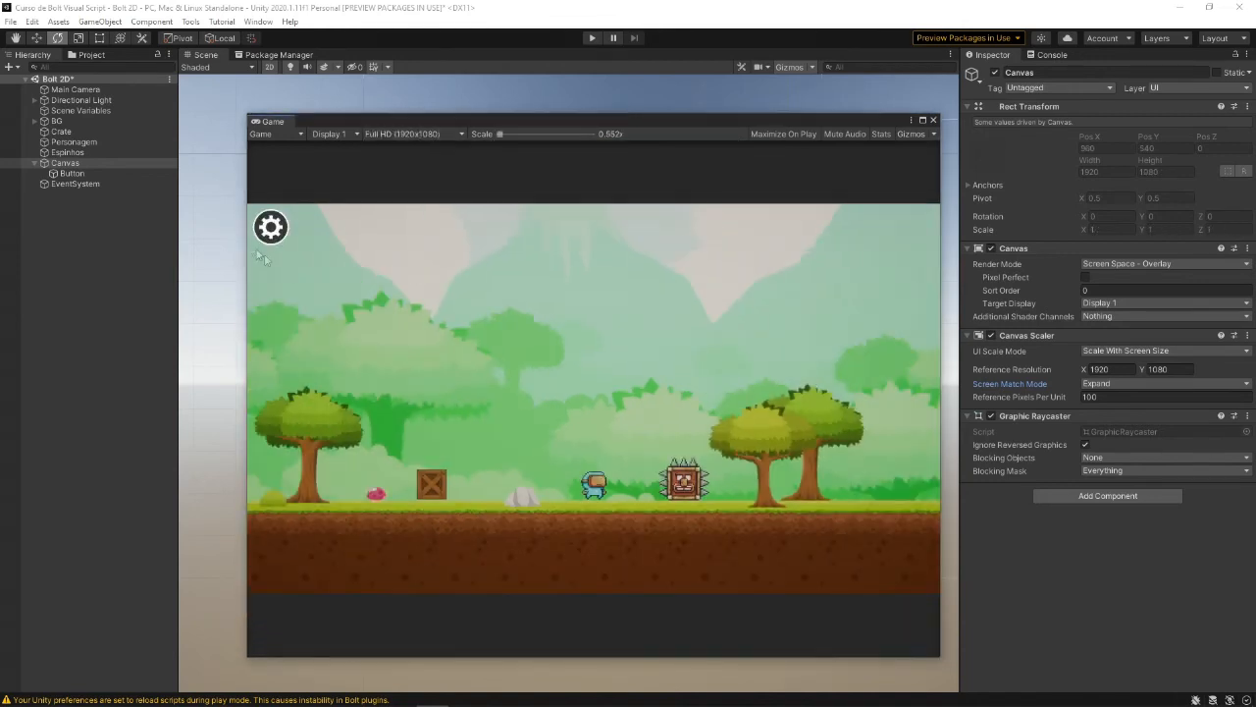
{"action": "left_click", "coordinate": [393, 134]}
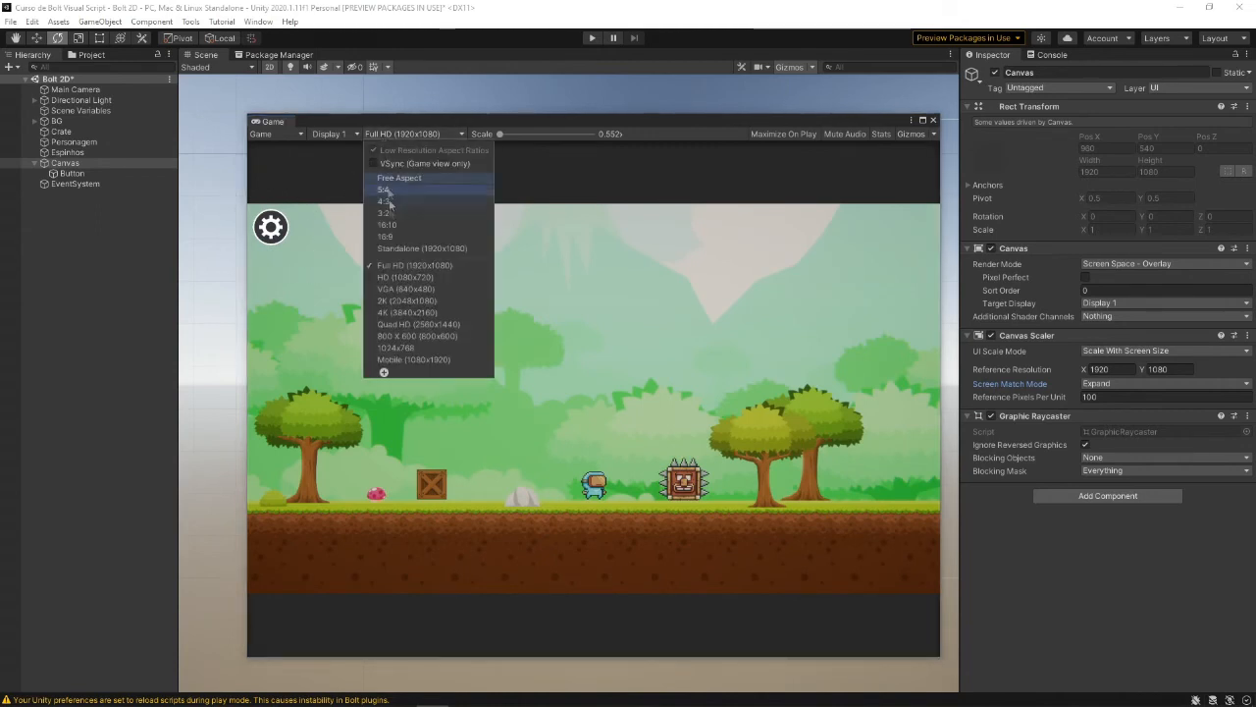
{"action": "left_click", "coordinate": [410, 279]}
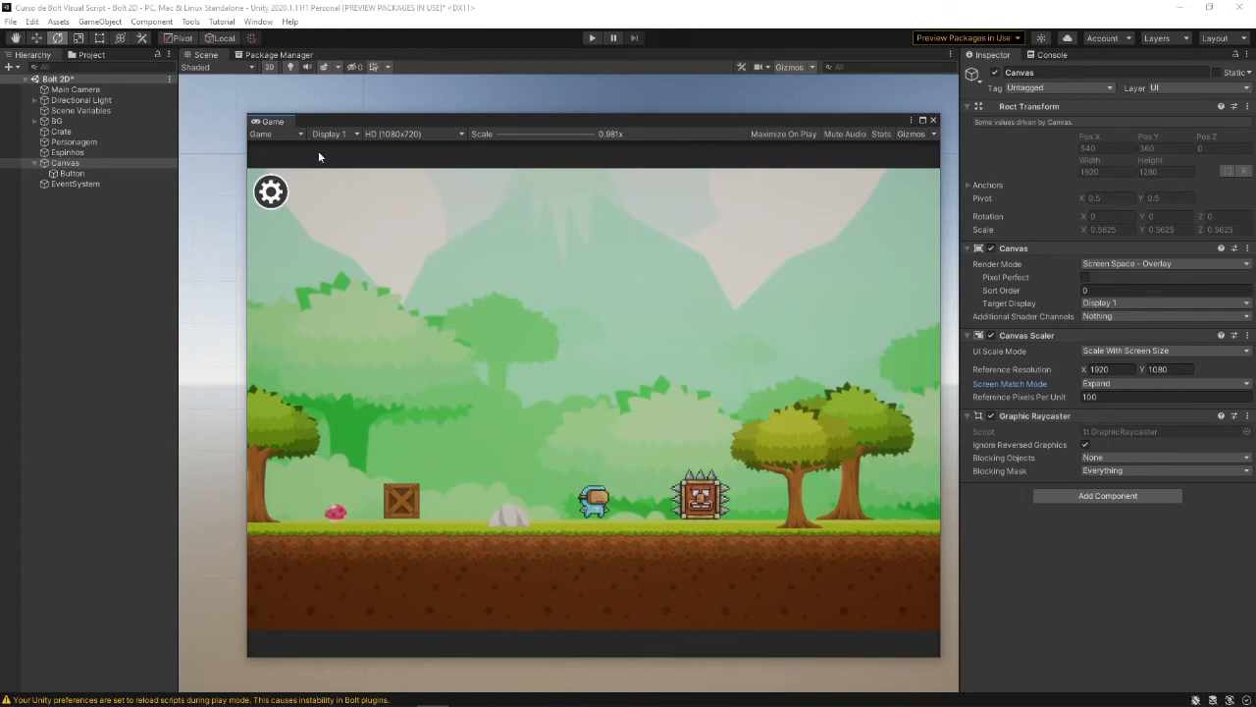
{"action": "left_click", "coordinate": [450, 135]}
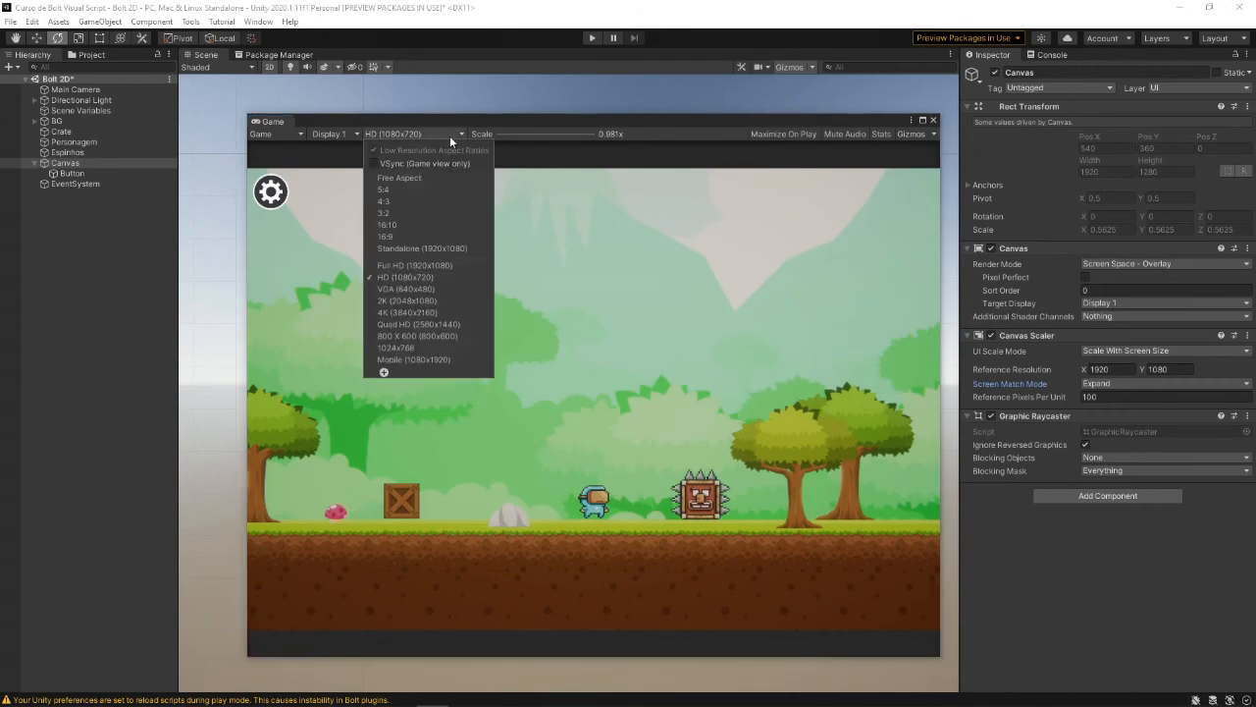
{"action": "left_click", "coordinate": [438, 288]}
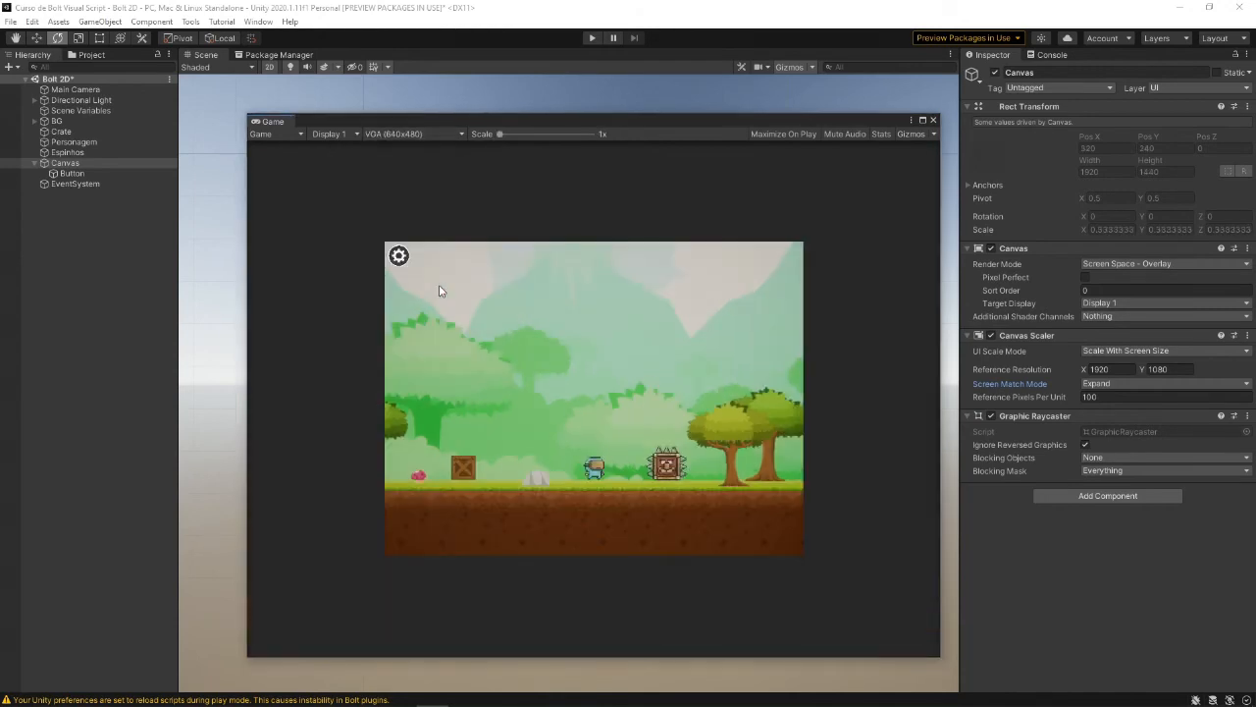
{"action": "scroll", "coordinate": [432, 290], "scroll_direction": "up", "scroll_amount": 4}
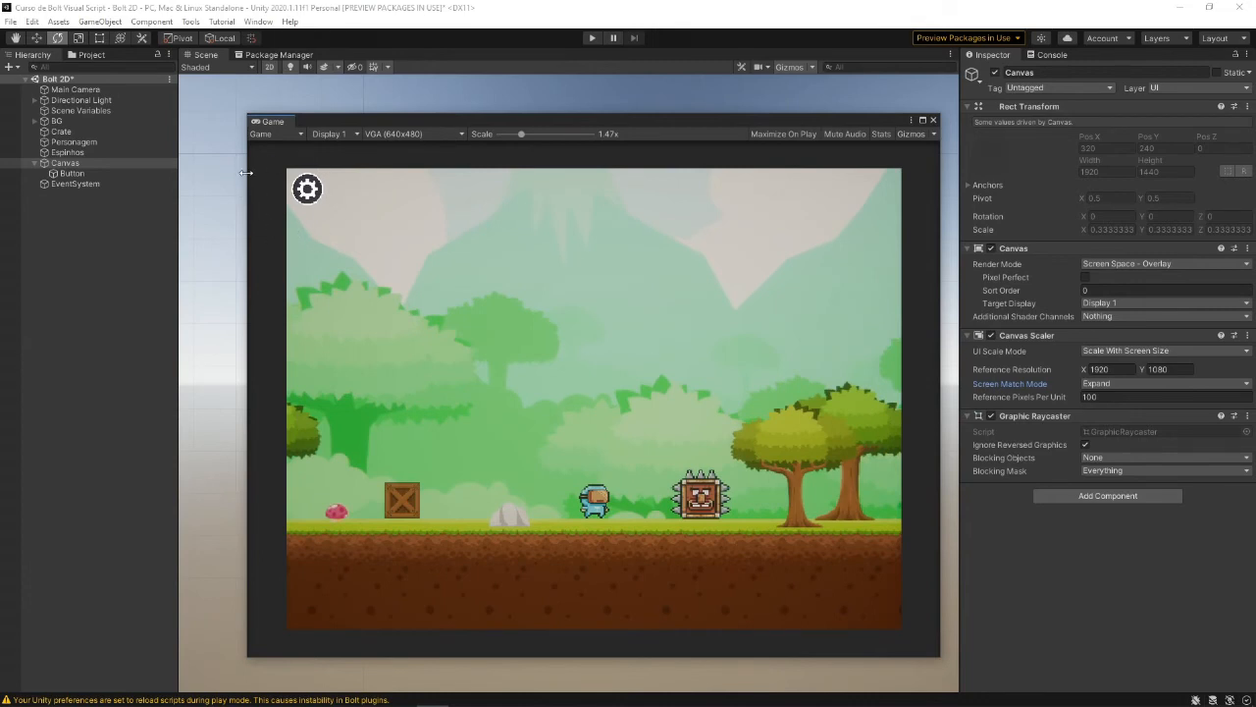
{"action": "scroll", "coordinate": [284, 196], "scroll_direction": "up", "scroll_amount": 1}
{"action": "scroll", "coordinate": [401, 149], "scroll_direction": "down", "scroll_amount": 1}
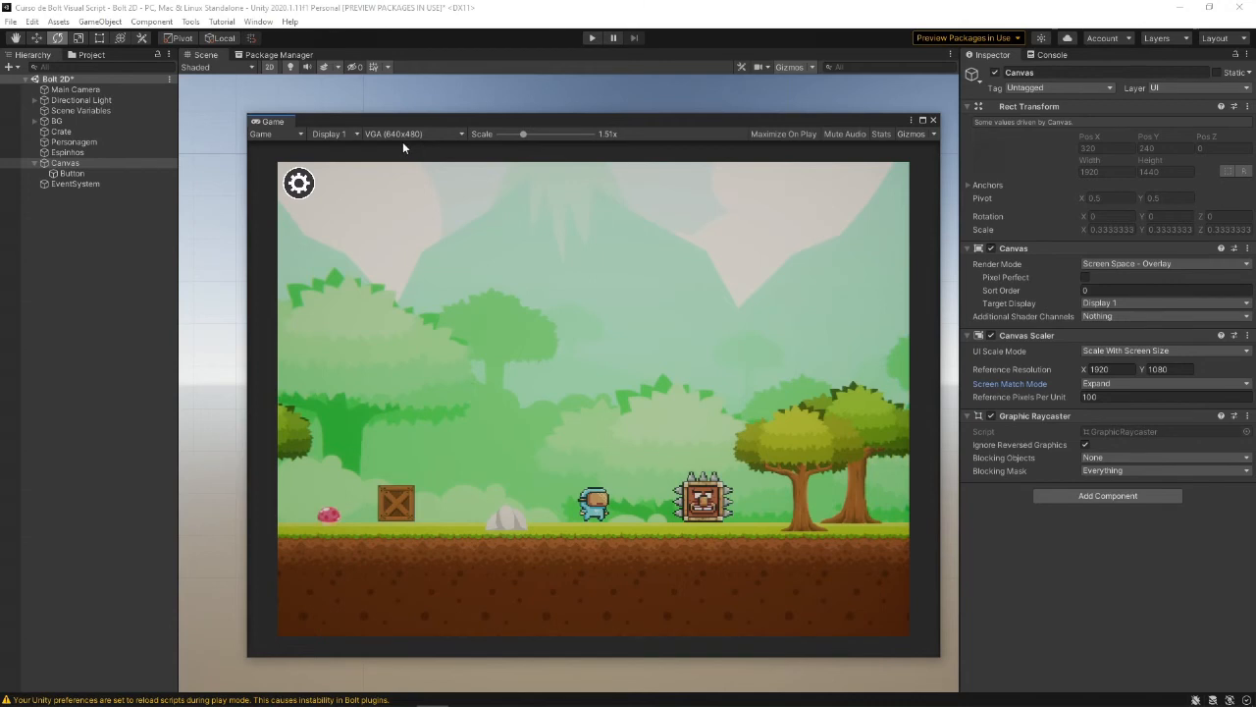
{"action": "scroll", "coordinate": [362, 199], "scroll_direction": "up", "scroll_amount": 1}
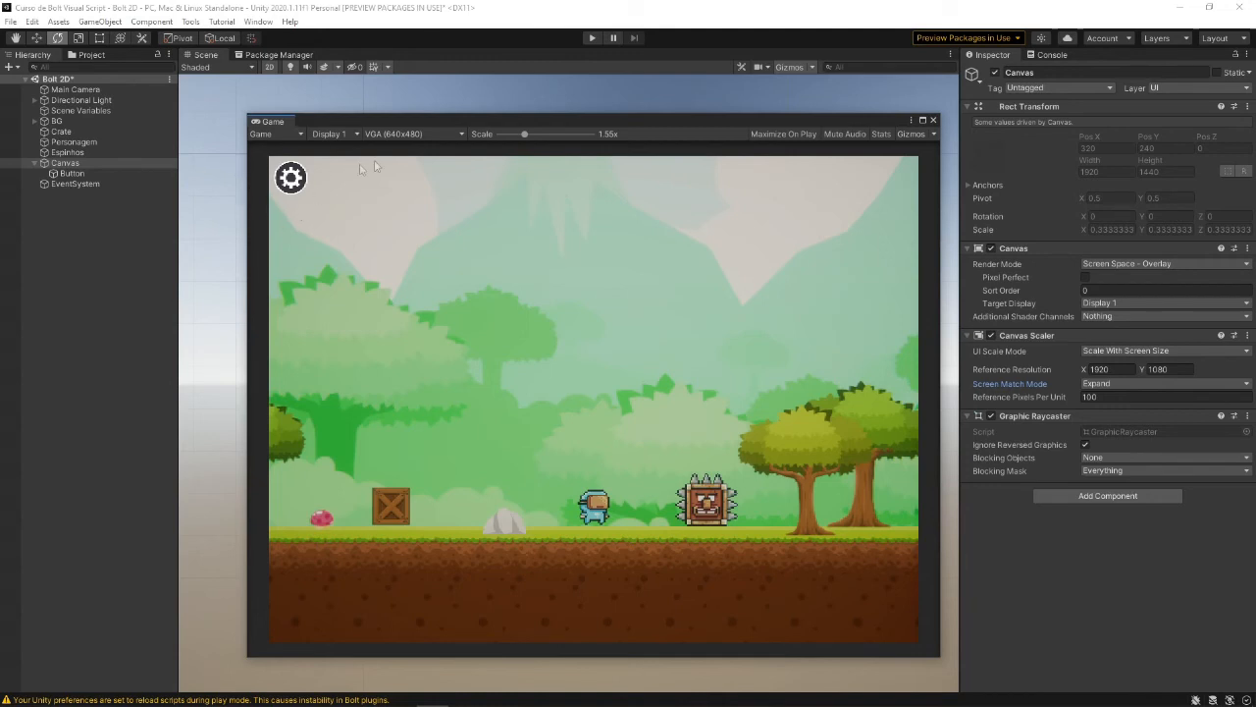
Set the Game view to Mobile (1080x1920) and dock the floating window beside the Scene and Package Manager views
{"action": "left_click", "coordinate": [415, 135]}
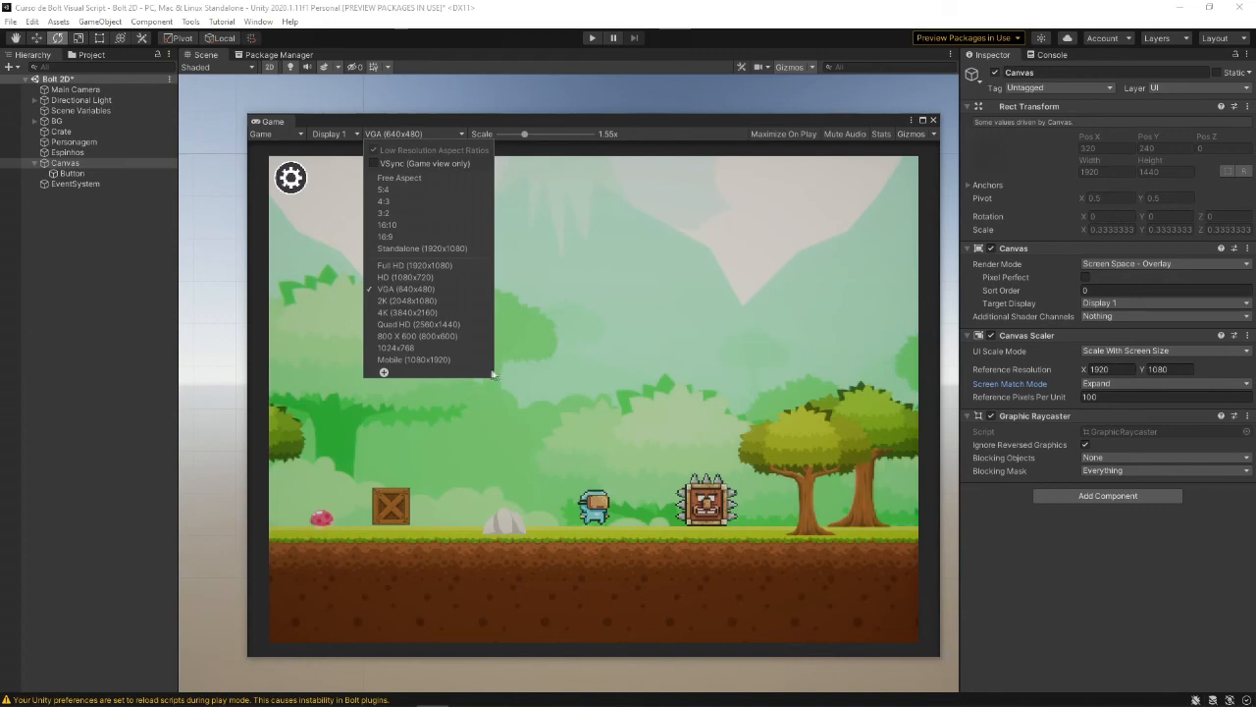
{"action": "left_click", "coordinate": [425, 359]}
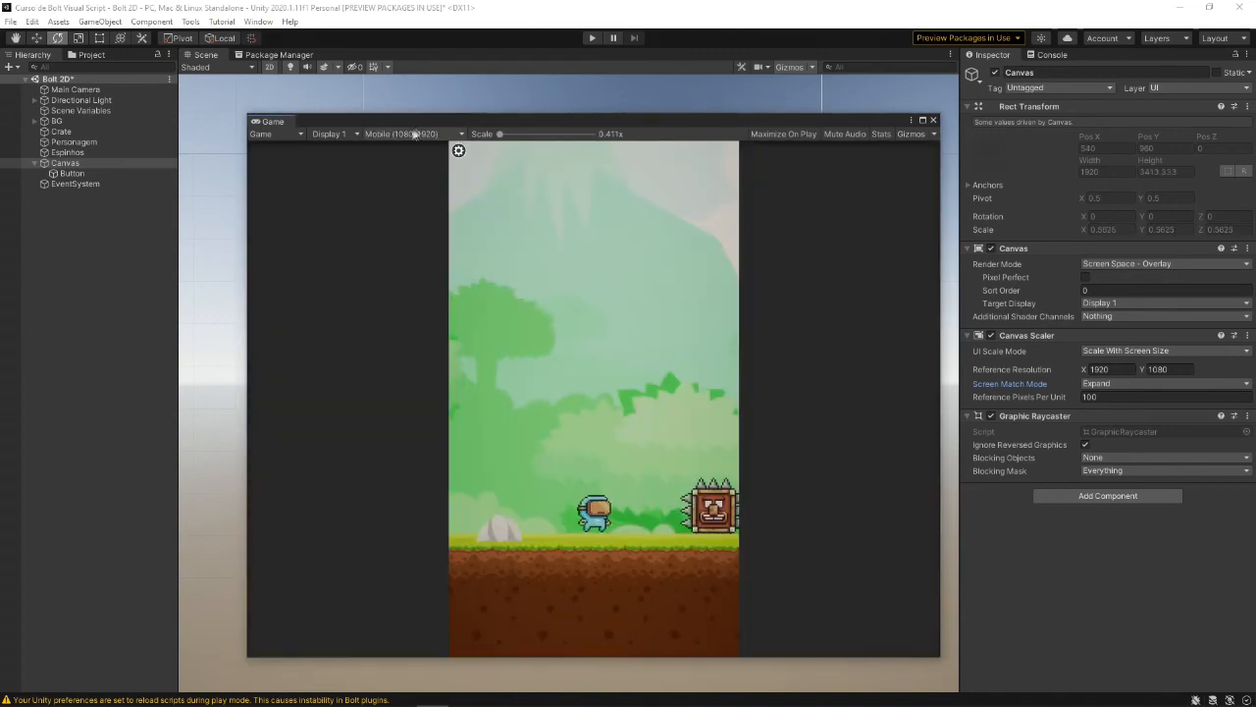
{"action": "left_click_drag", "start_coordinate": [417, 129], "coordinate": [411, 61]}
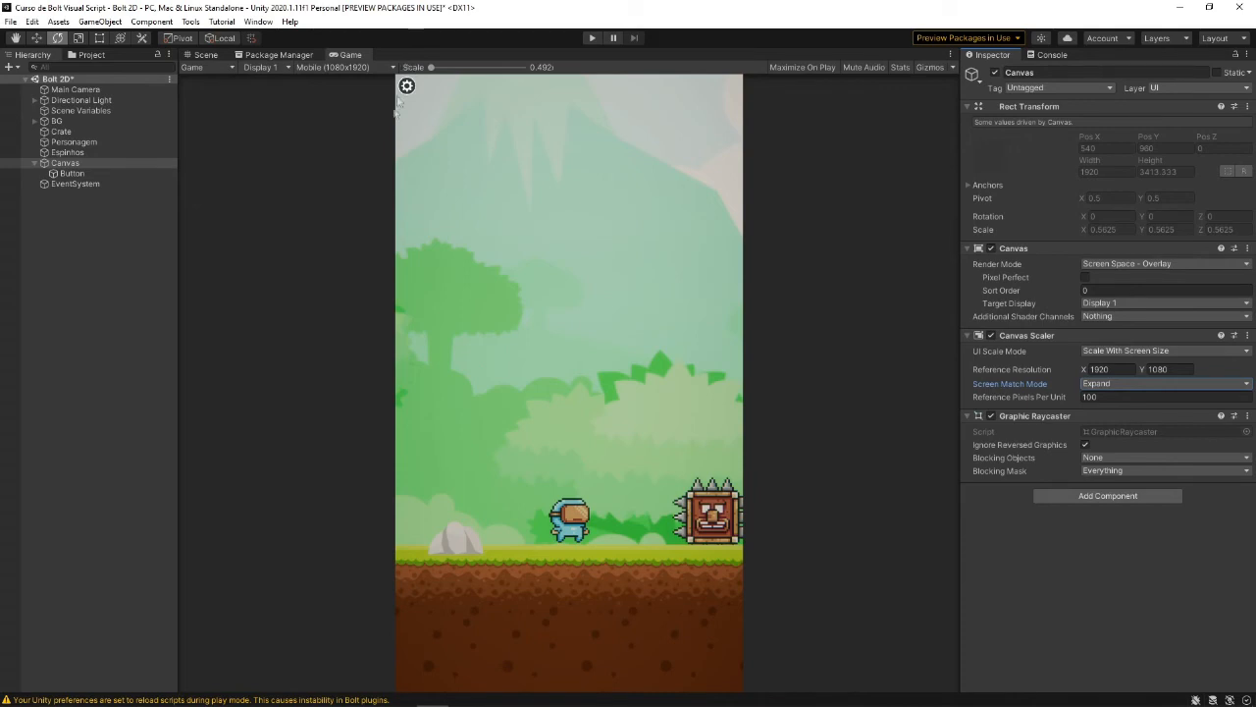
Switch the Game view to the device Simulator and preview the gear button on an Apple iPhone X
{"action": "left_click", "coordinate": [217, 68]}
{"action": "left_click", "coordinate": [226, 99]}
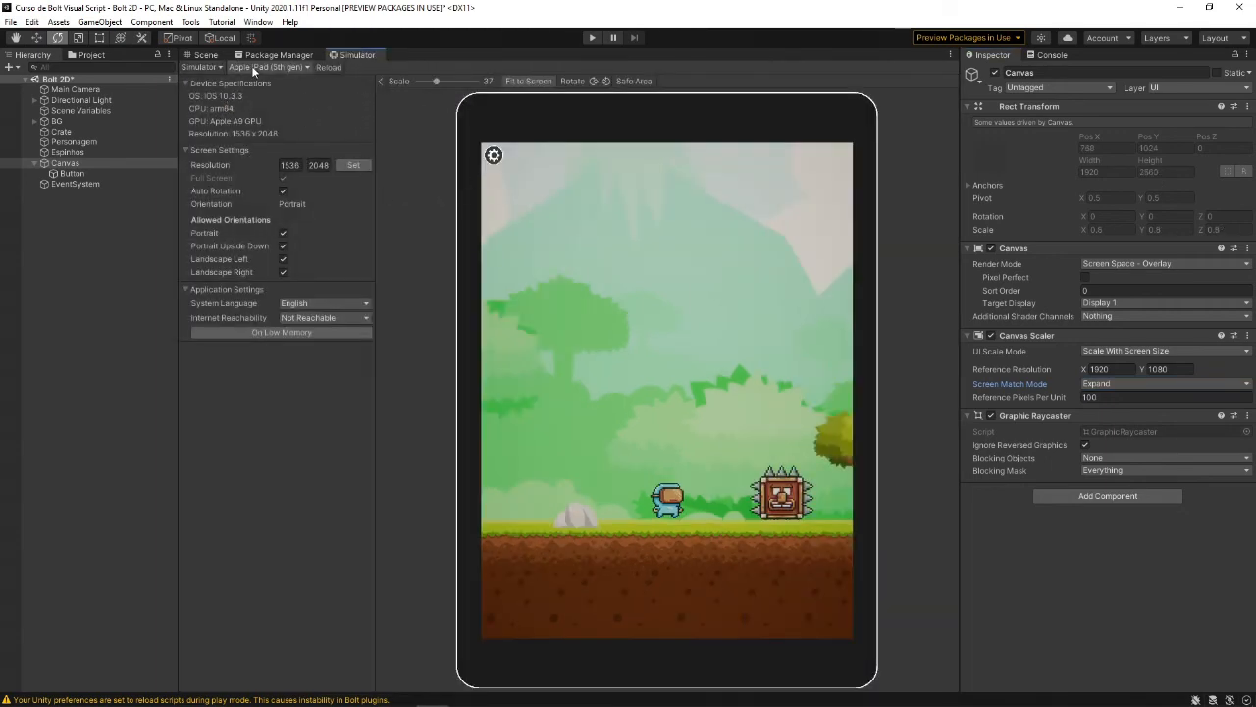
{"action": "left_click", "coordinate": [257, 68]}
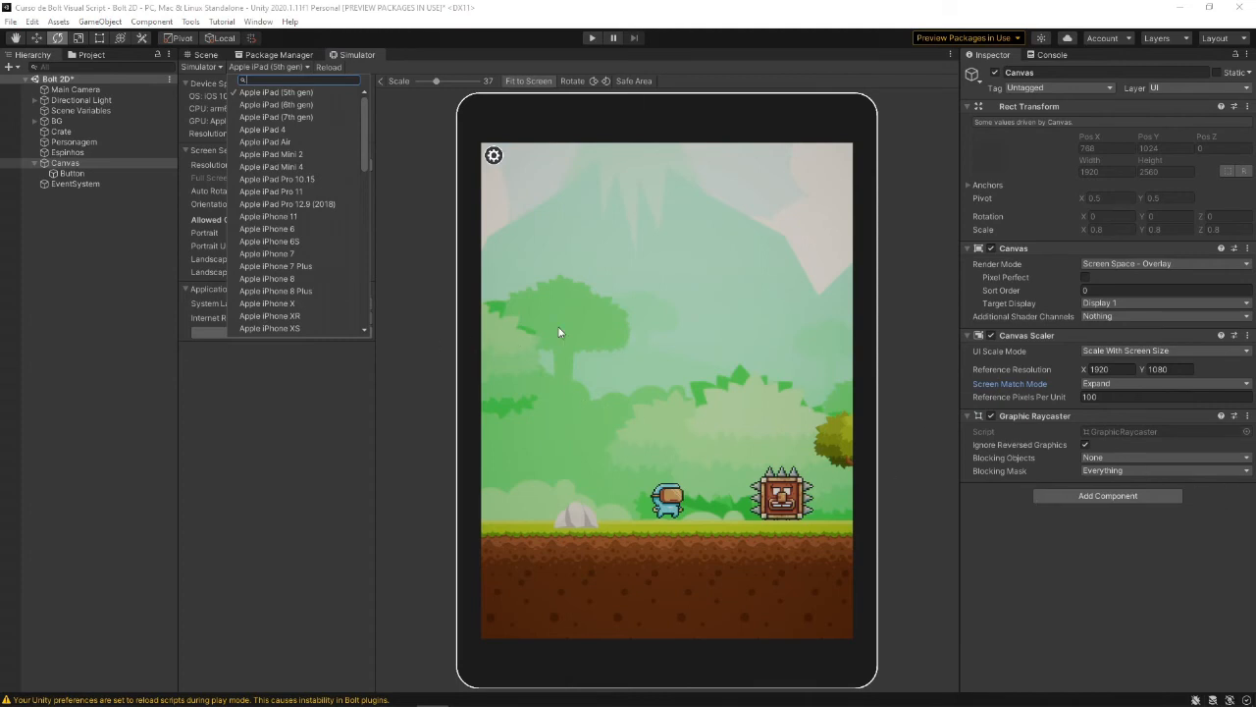
{"action": "scroll", "coordinate": [288, 287], "scroll_direction": "down", "scroll_amount": 4}
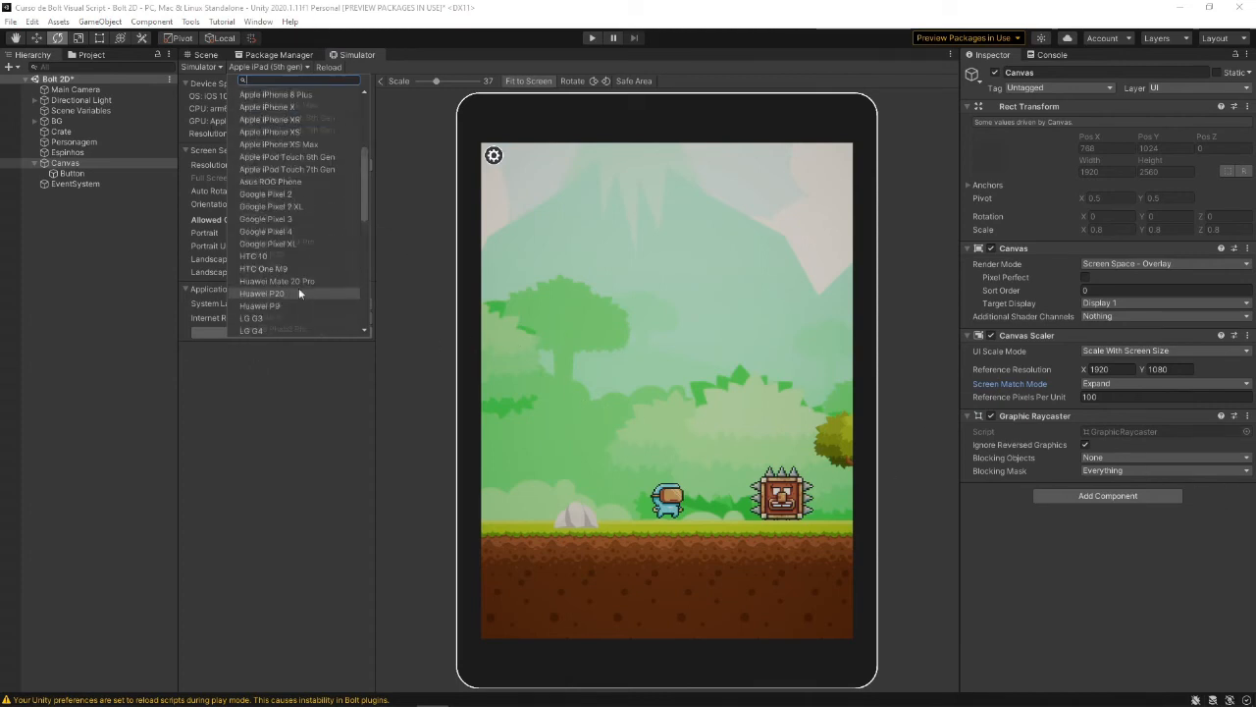
{"action": "scroll", "coordinate": [298, 202], "scroll_direction": "up", "scroll_amount": 2}
{"action": "left_click", "coordinate": [296, 222]}
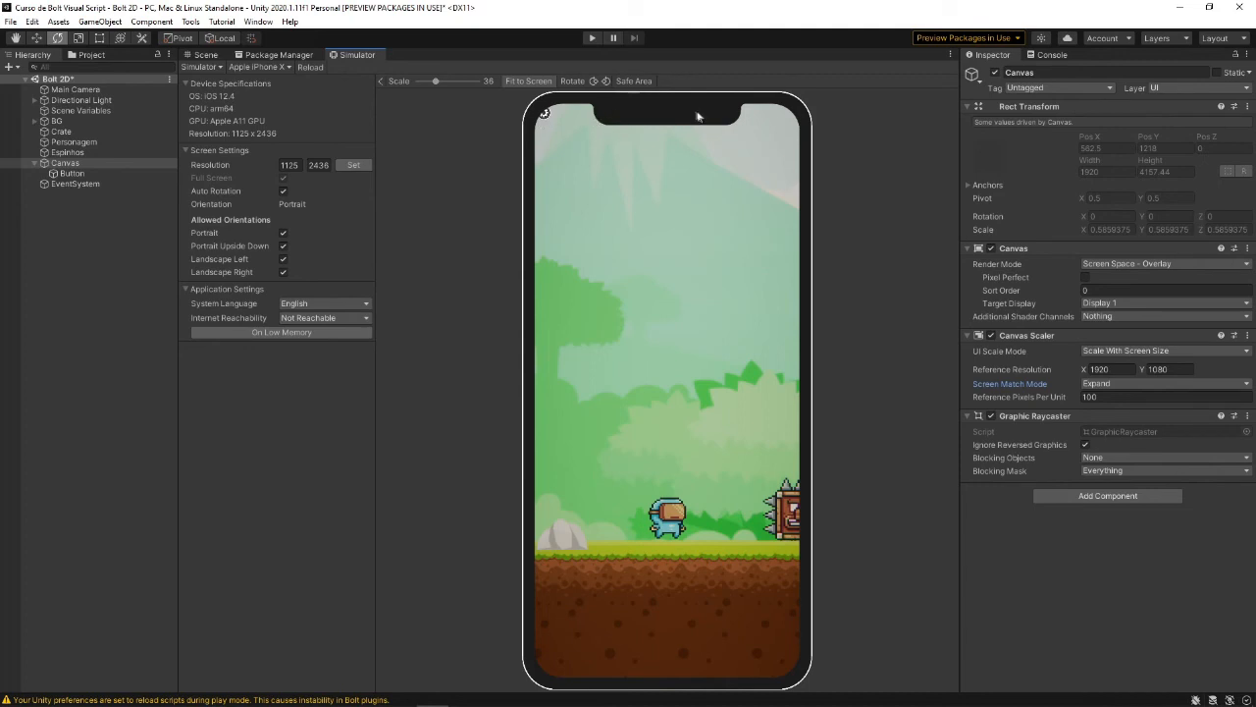
Preview the gear button on the simulated Apple iPod Touch 7th Gen, LG G4 and Samsung Galaxy Note9
{"action": "left_click", "coordinate": [258, 66]}
{"action": "left_click", "coordinate": [274, 154]}
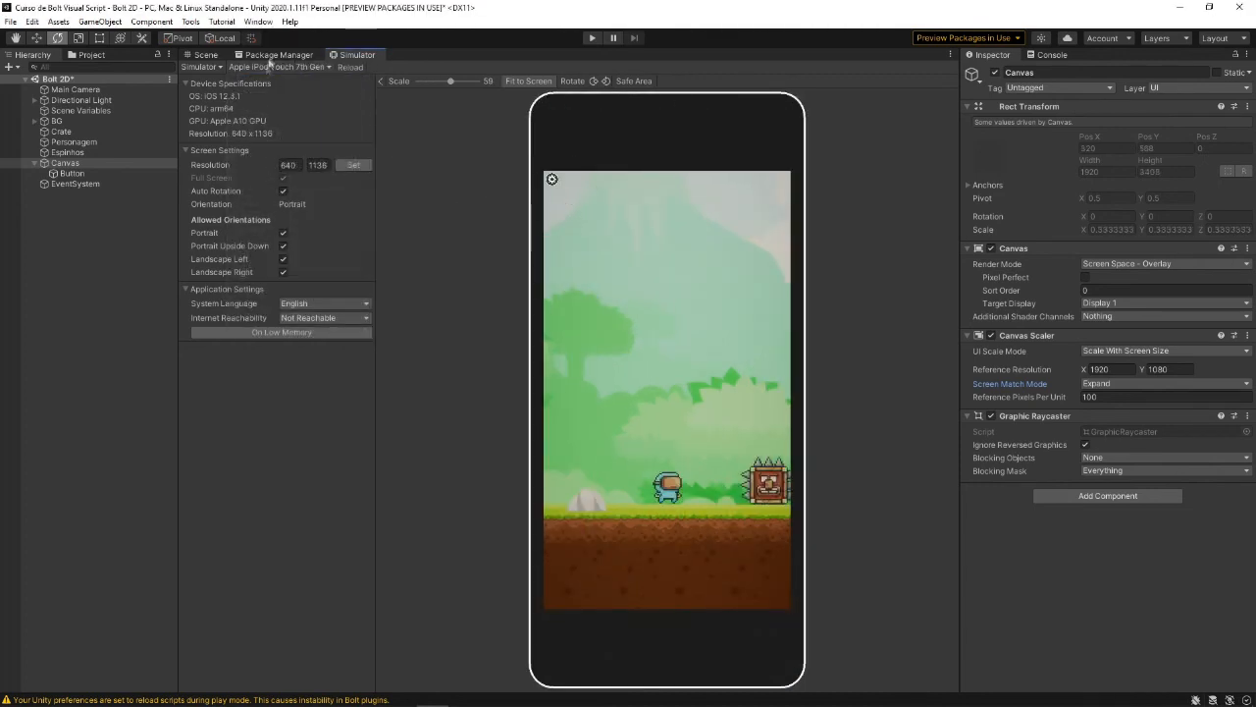
{"action": "left_click", "coordinate": [276, 66]}
{"action": "left_click", "coordinate": [280, 136]}
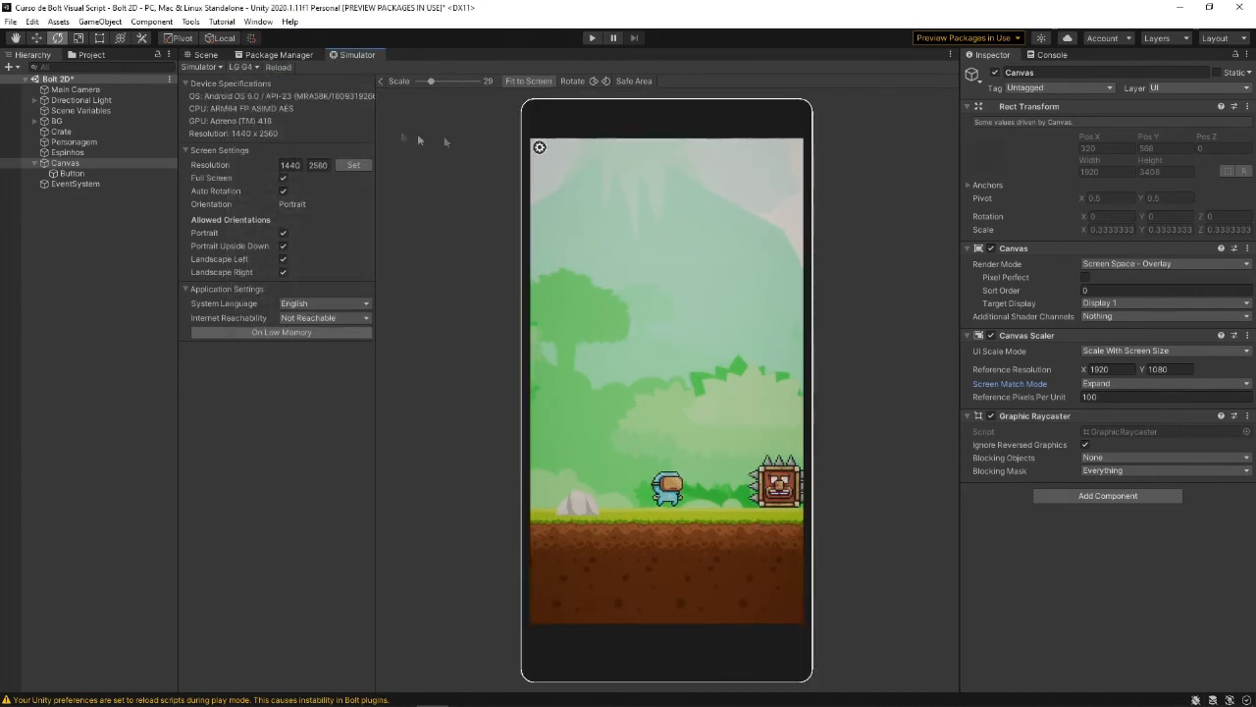
{"action": "left_click", "coordinate": [253, 67]}
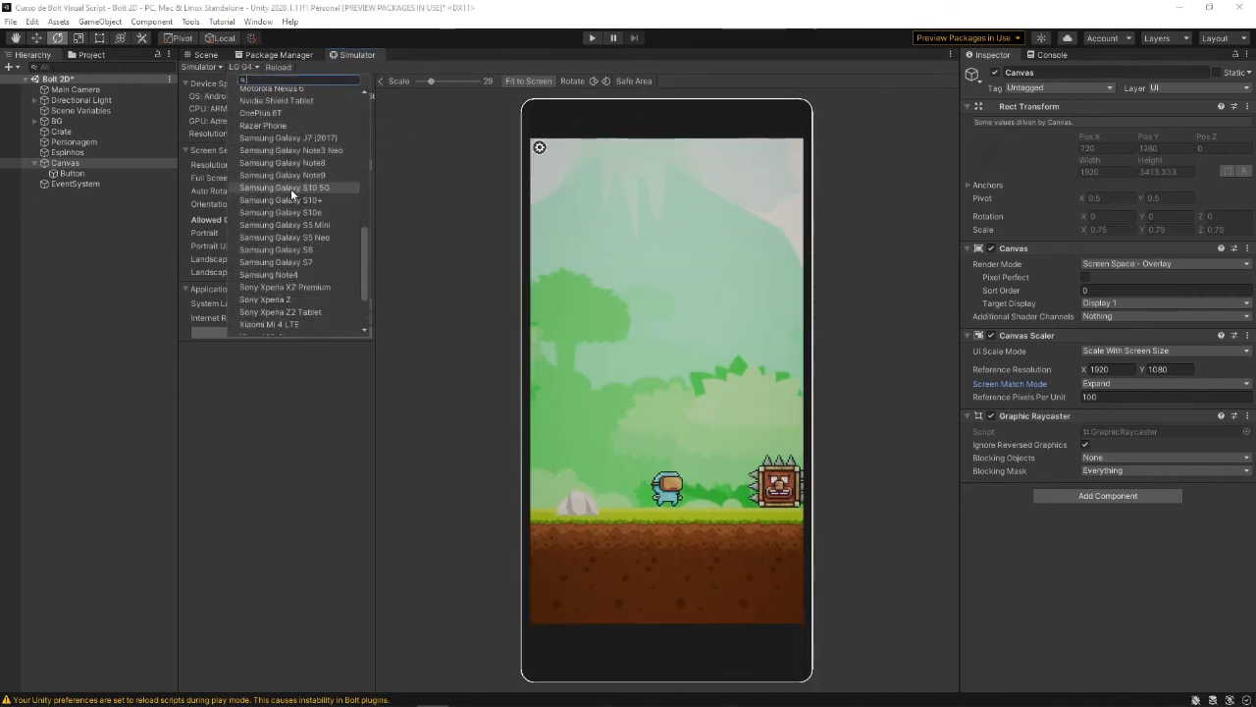
{"action": "left_click", "coordinate": [285, 176]}
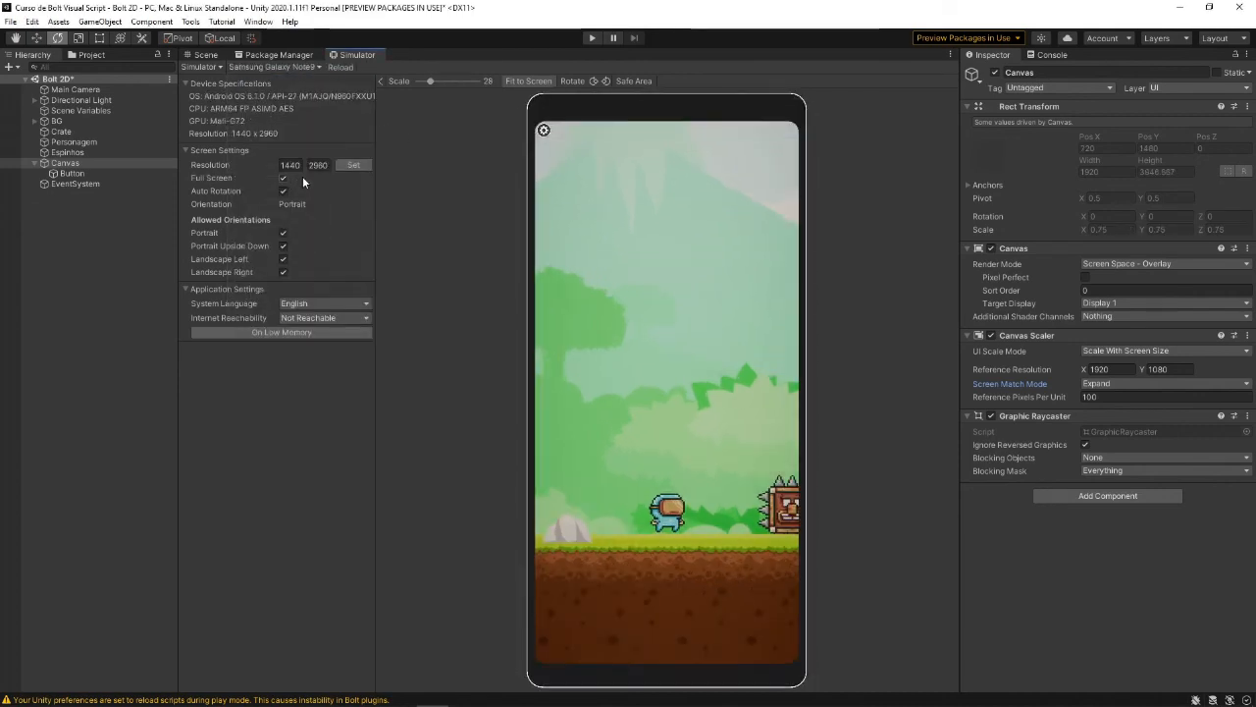
Switch the Simulator back to the Game view and fit the Mobile (1080x1920) preview in it
{"action": "left_click", "coordinate": [200, 68]}
{"action": "left_click", "coordinate": [214, 82]}
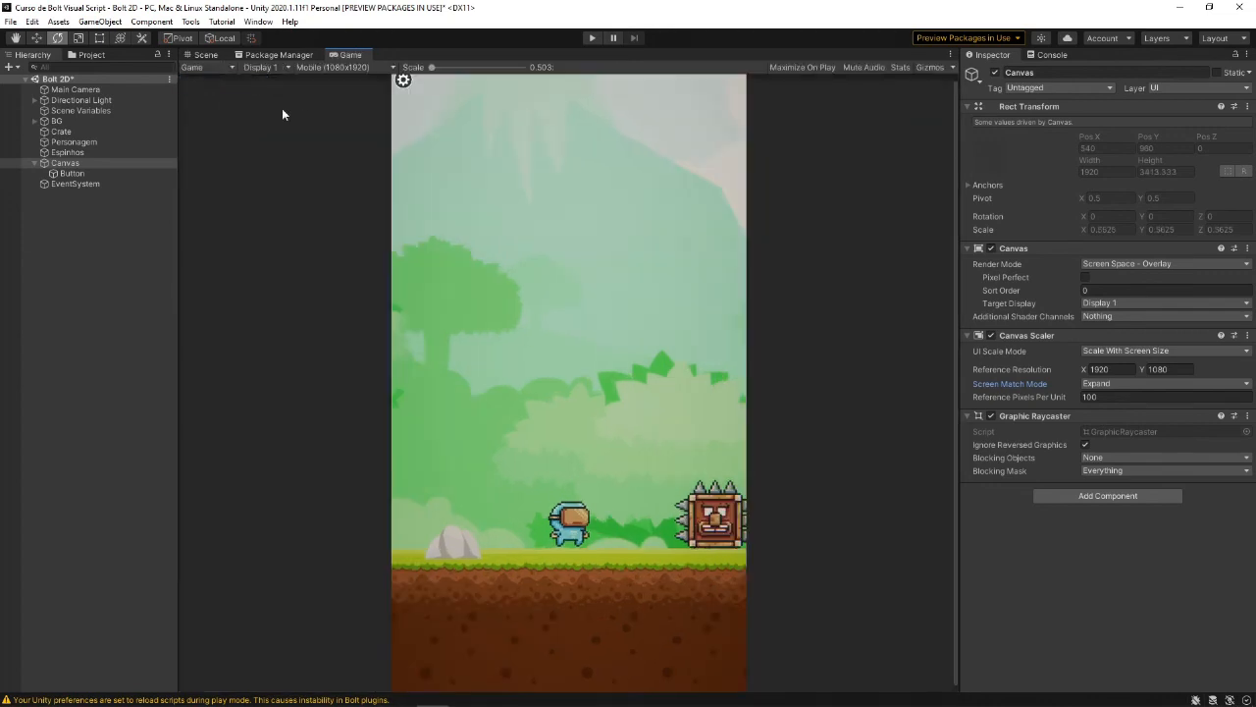
{"action": "scroll", "coordinate": [497, 185], "scroll_direction": "down", "scroll_amount": 1}
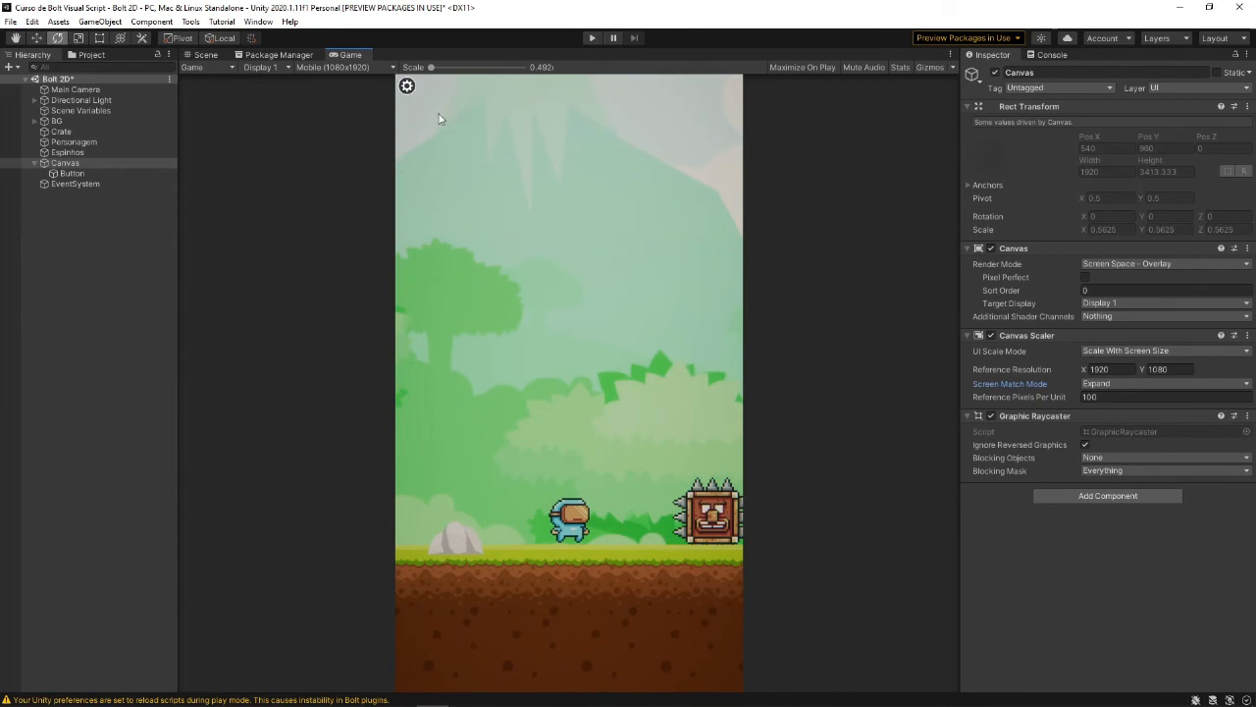
Examine the canvas's extent in the Scene view and return to the Game view
{"action": "left_click", "coordinate": [205, 55]}
{"action": "middle_click_drag", "start_coordinate": [567, 207], "coordinate": [645, 275]}
{"action": "scroll", "coordinate": [600, 309], "scroll_direction": "up", "scroll_amount": 5}
{"action": "scroll", "coordinate": [671, 284], "scroll_direction": "up", "scroll_amount": 12}
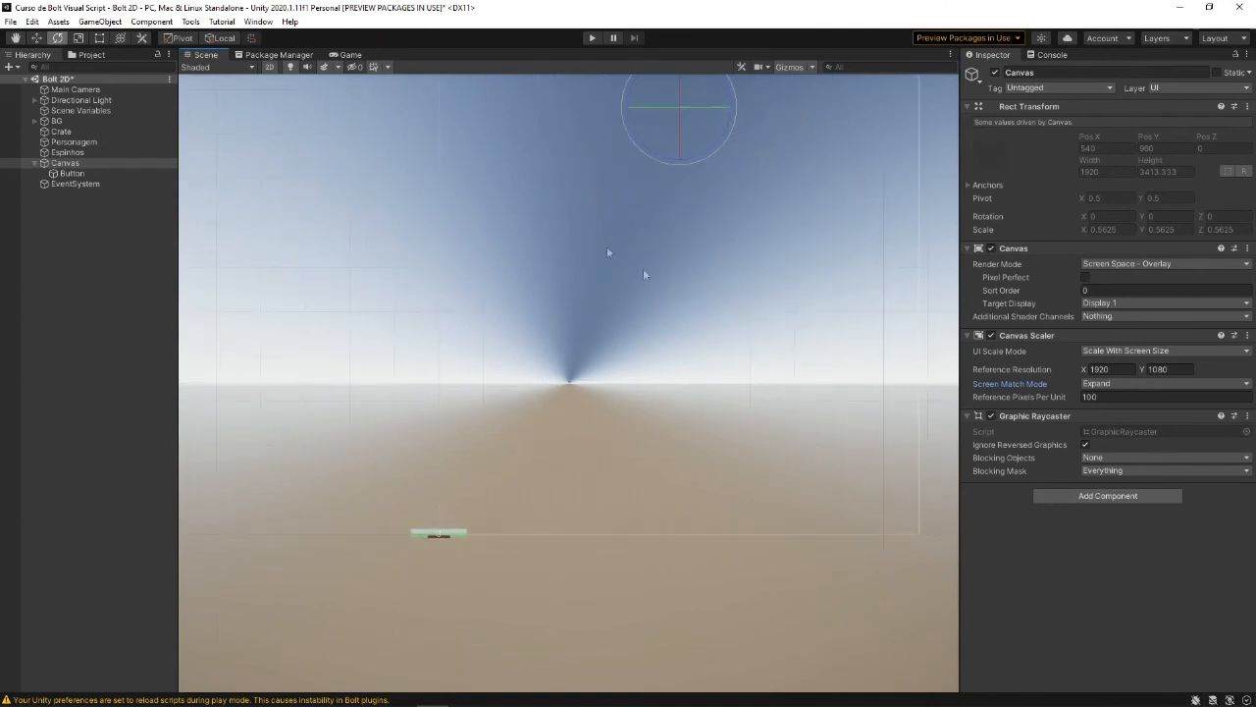
{"action": "left_click", "coordinate": [338, 56]}
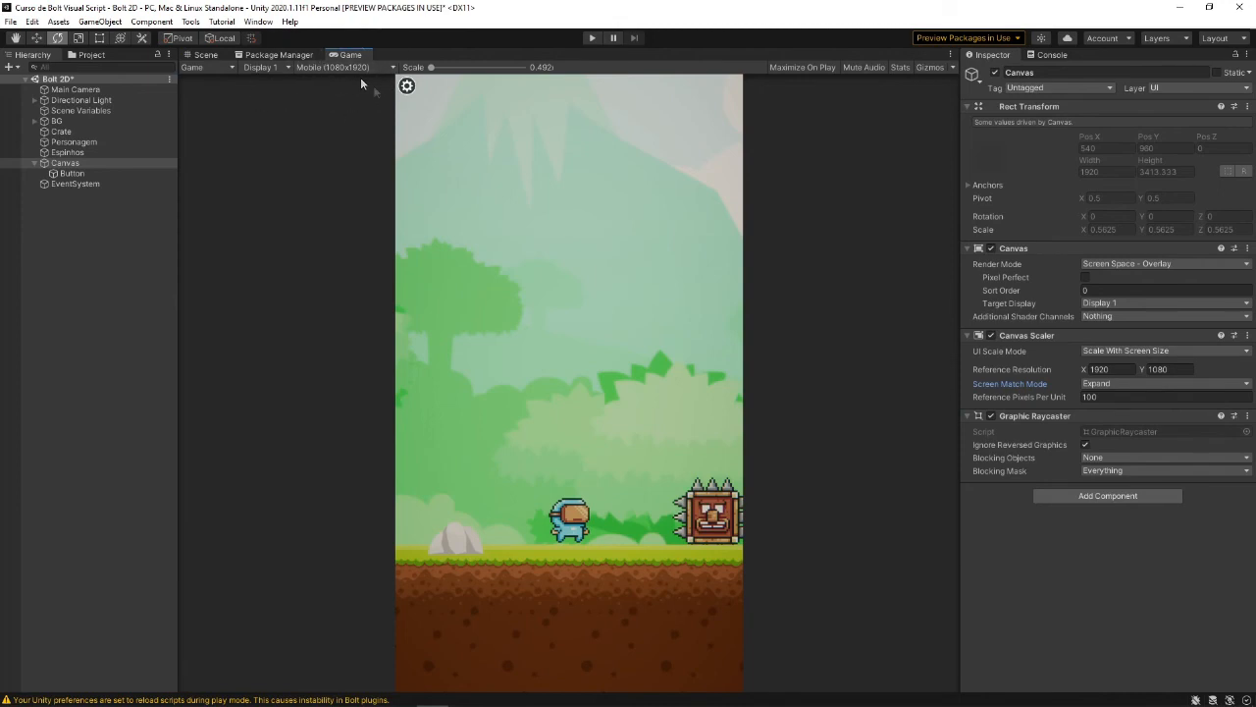
Set the Canvas Scaler's reference resolution to 1080 x 1920
{"action": "left_click", "coordinate": [1127, 370]}
{"action": "type", "text": "108"}
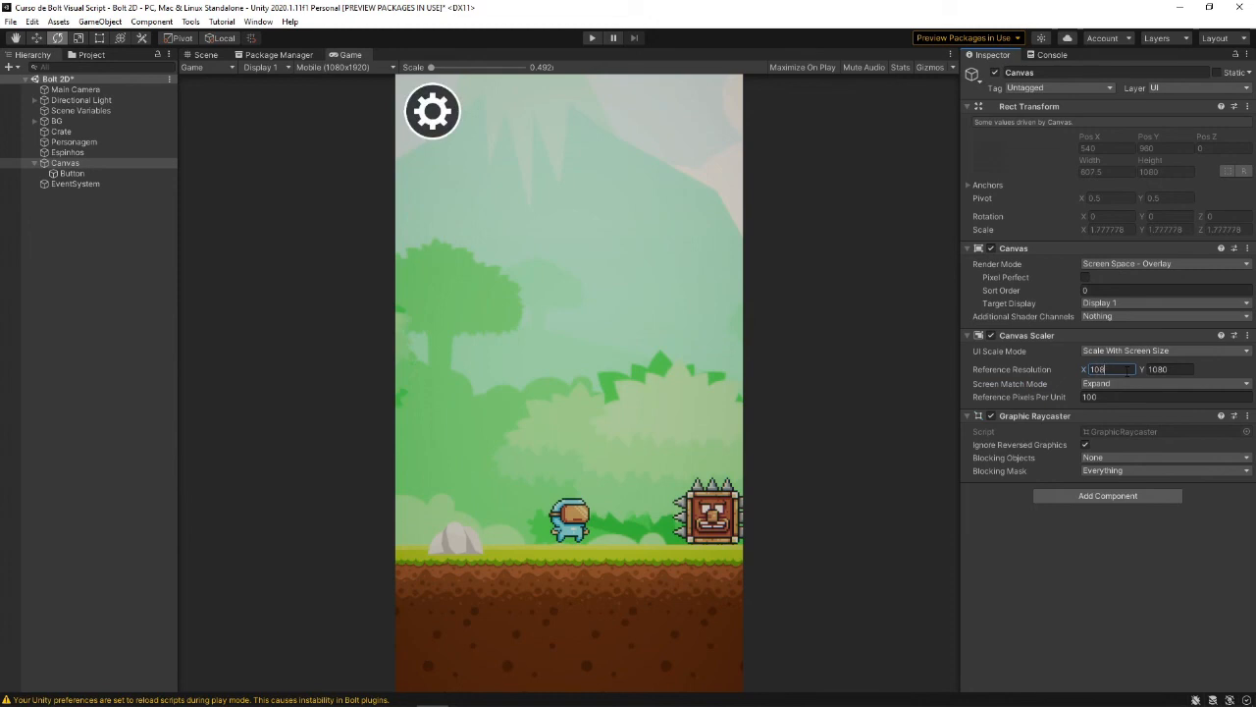
{"action": "type", "text": "0"}
{"action": "key", "text": "Tab"}
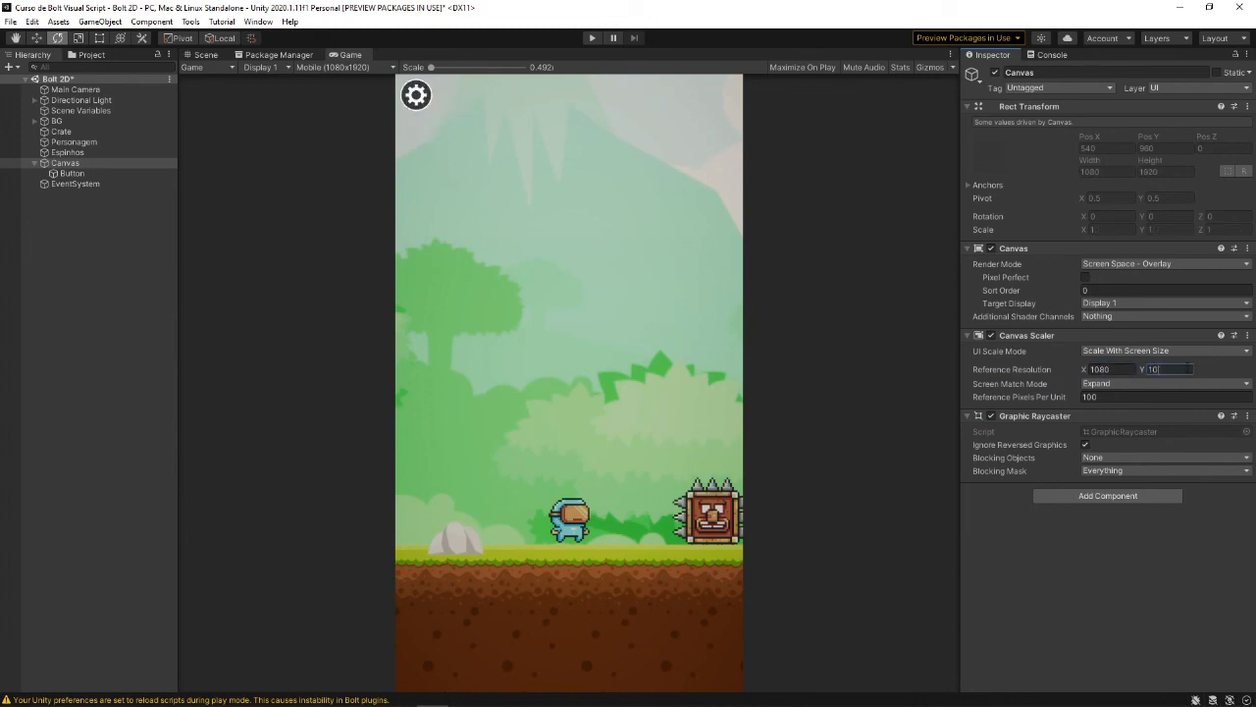
{"action": "left_click", "coordinate": [1124, 371]}
{"action": "left_click", "coordinate": [1158, 372]}
{"action": "left_click", "coordinate": [805, 373]}
Preview the gear button at the Full HD (1920x1080) resolution in the Game view
{"action": "left_click", "coordinate": [344, 67]}
{"action": "left_click", "coordinate": [398, 198]}
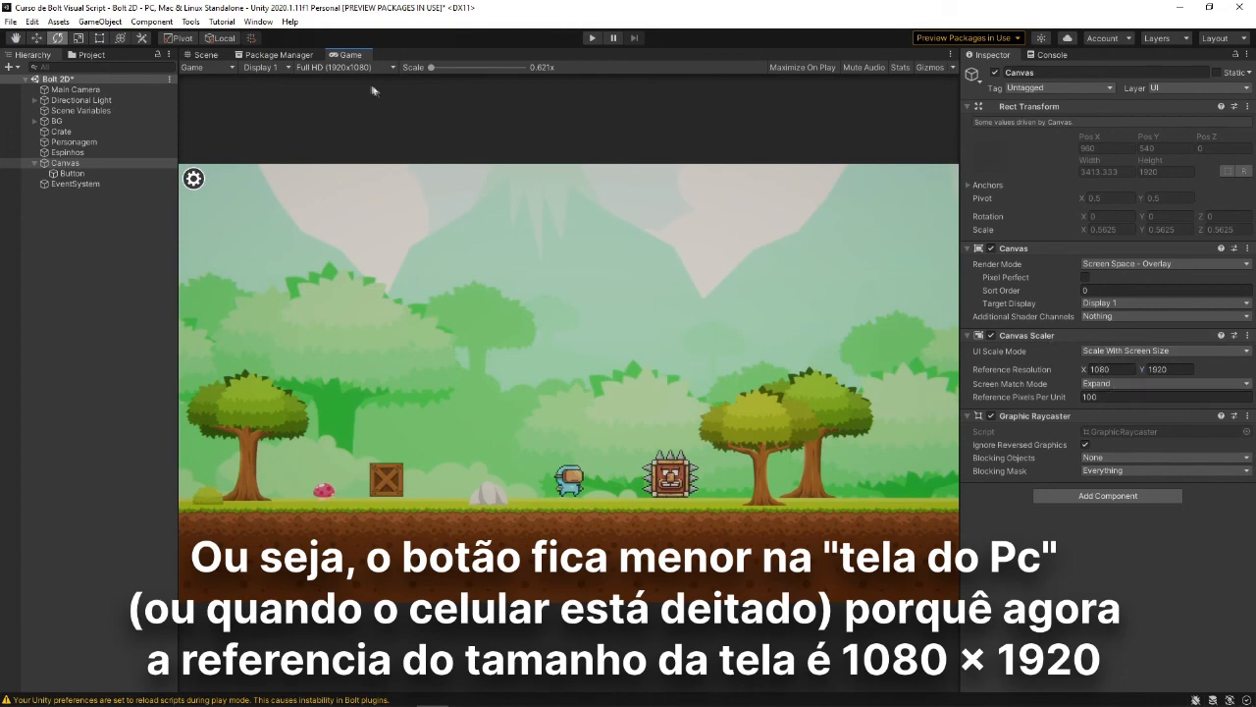
{"action": "left_click", "coordinate": [351, 68]}
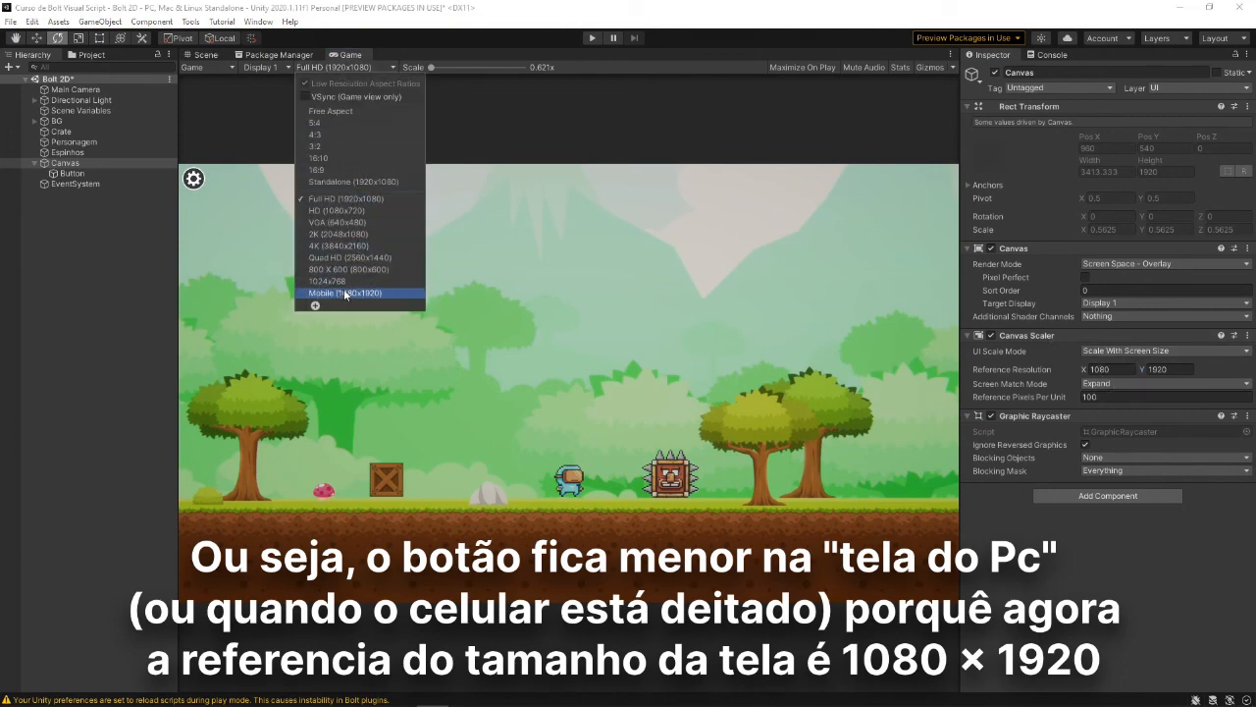
{"action": "key", "text": "Escape"}
Set the Canvas Scaler's screen match mode to Match Width Or Height and its reference resolution to 1920 x 1080
{"action": "left_click", "coordinate": [1121, 383]}
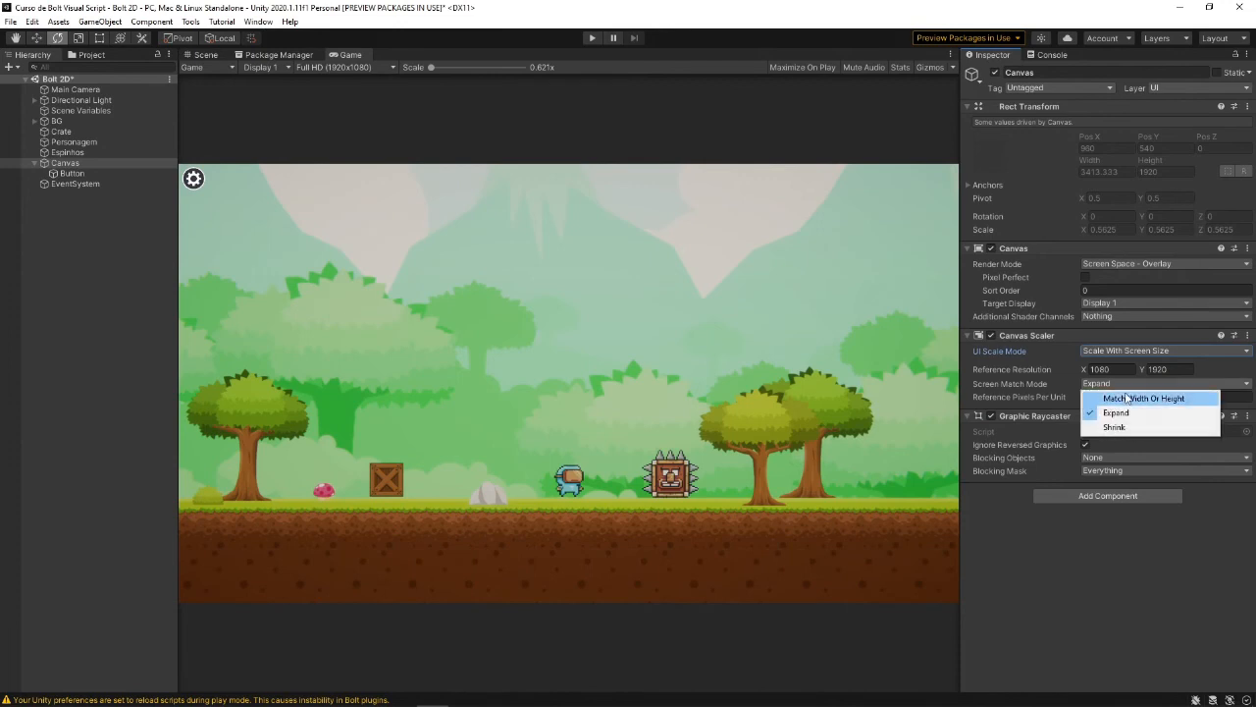
{"action": "left_click", "coordinate": [1160, 400]}
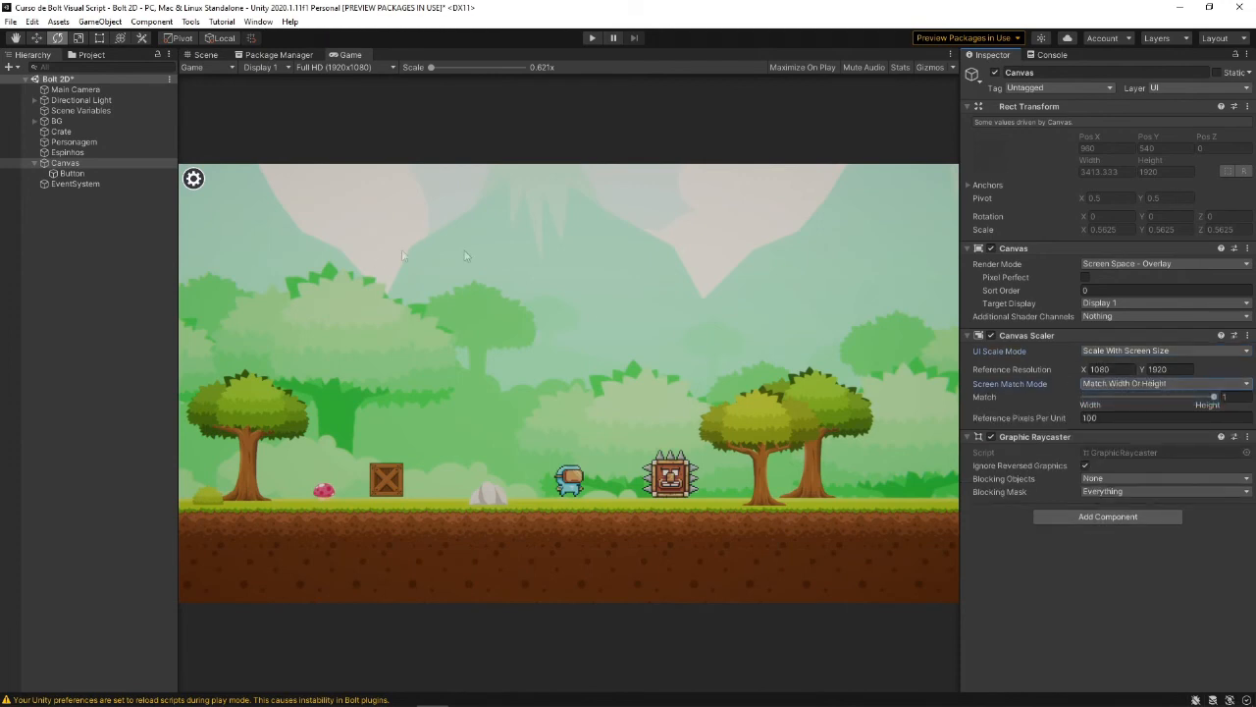
{"action": "left_click", "coordinate": [1100, 369]}
{"action": "type", "text": "192"}
{"action": "key", "text": "Tab"}
{"action": "type", "text": "1080"}
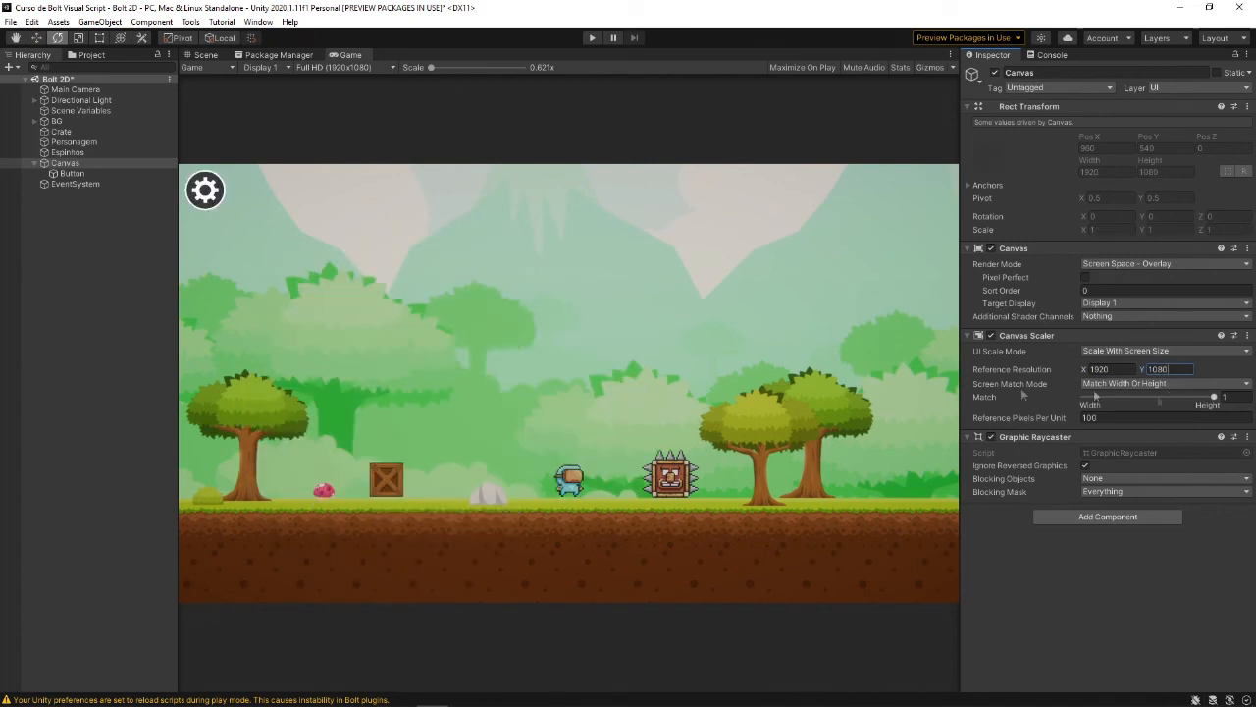
Set the Canvas Scaler's Match value to 0 (Width) and preview the gear button at Mobile (1080x1920)
{"action": "left_click", "coordinate": [446, 223]}
{"action": "left_click", "coordinate": [316, 69]}
{"action": "left_click", "coordinate": [786, 252]}
{"action": "left_click_drag", "start_coordinate": [1215, 396], "coordinate": [1024, 419]}
{"action": "left_click", "coordinate": [350, 142]}
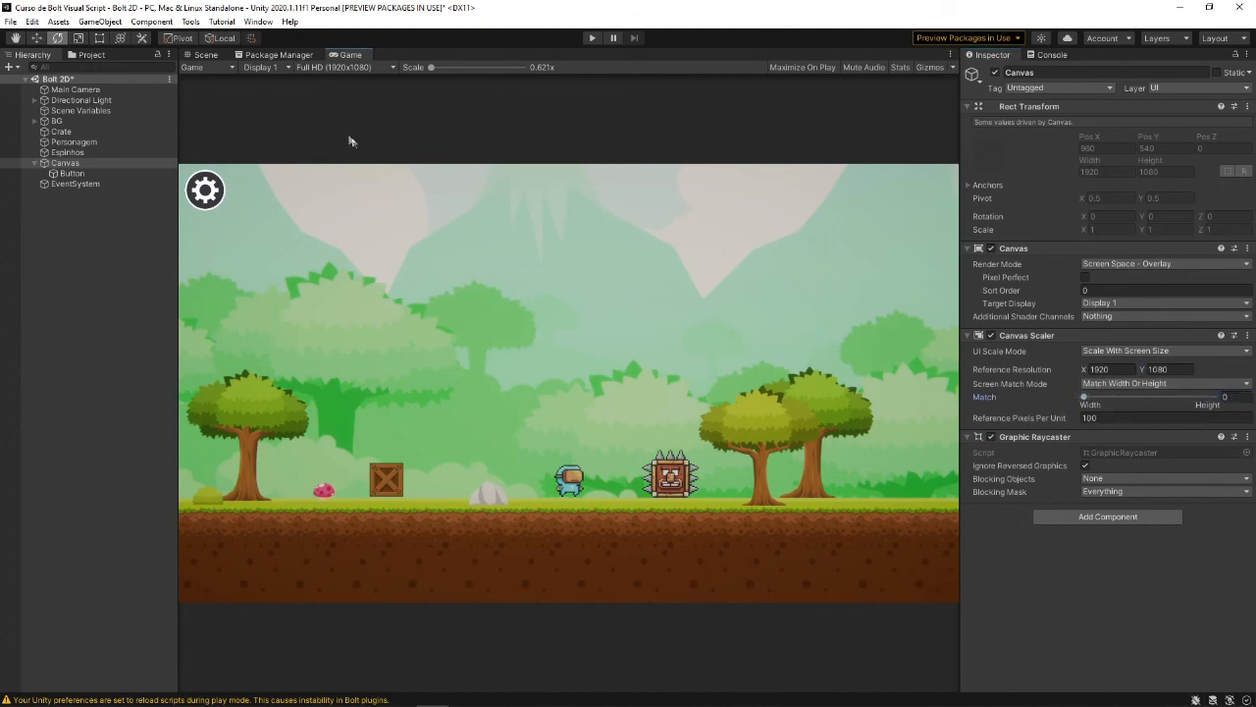
{"action": "left_click", "coordinate": [313, 69]}
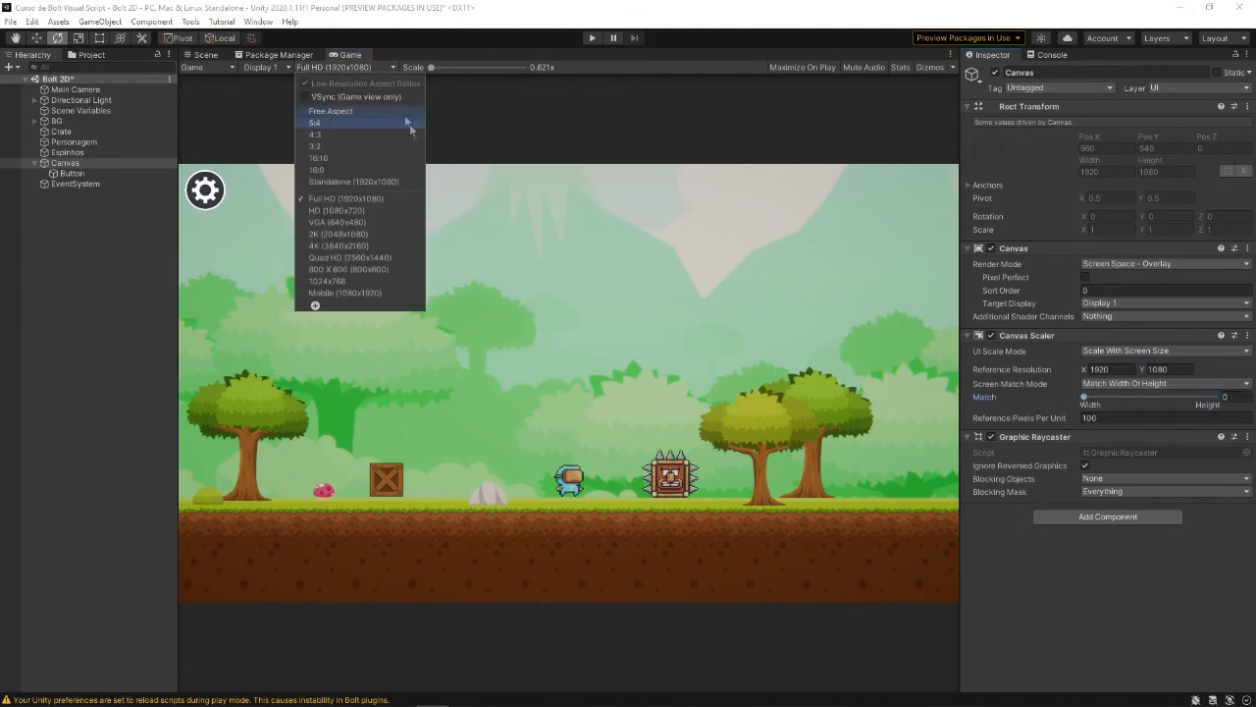
{"action": "left_click", "coordinate": [360, 292]}
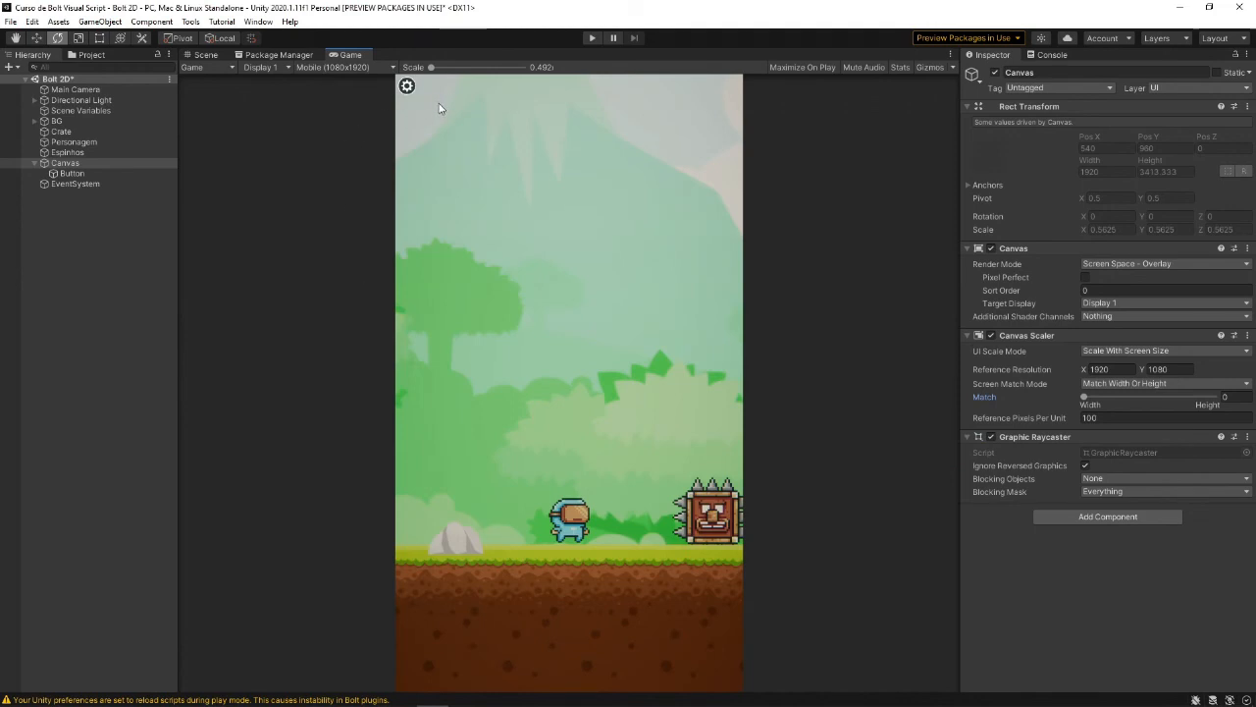
Set the Canvas Scaler's Match value to 1 (Height) and preview the gear button at Mobile (1080x1920)
{"action": "left_click_drag", "start_coordinate": [1086, 396], "coordinate": [1235, 408]}
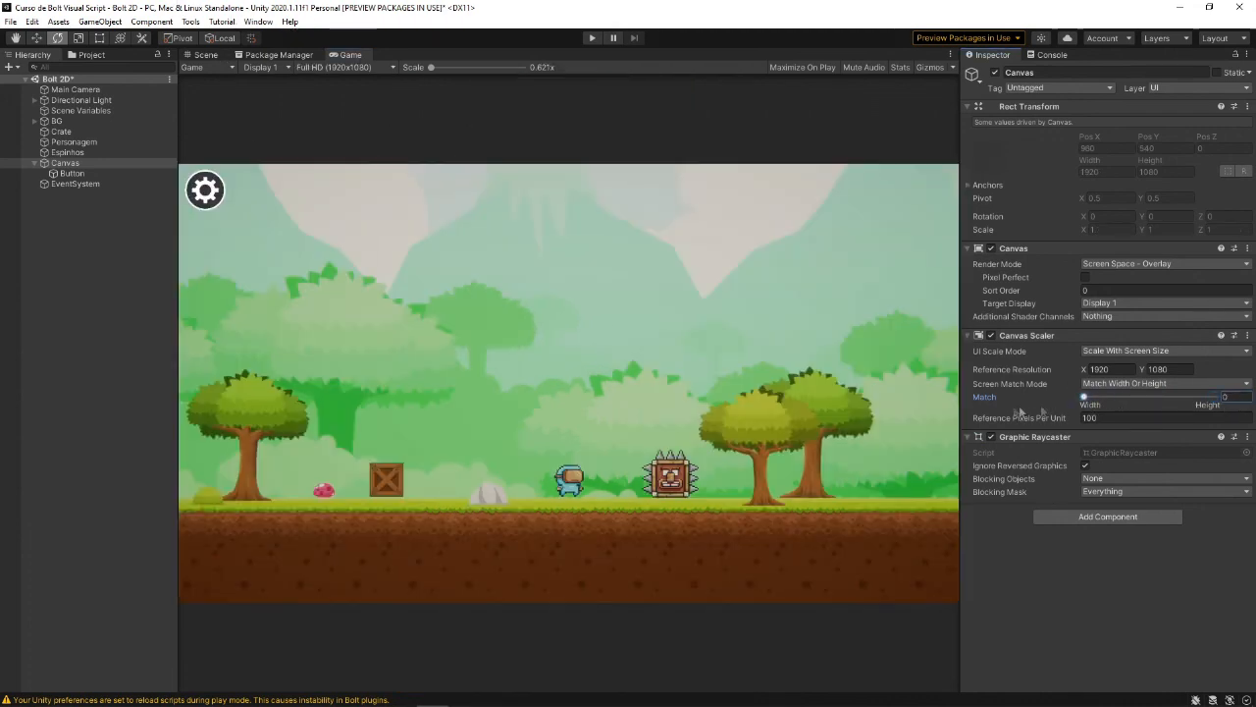
{"action": "left_click_drag", "start_coordinate": [1091, 409], "coordinate": [1227, 437]}
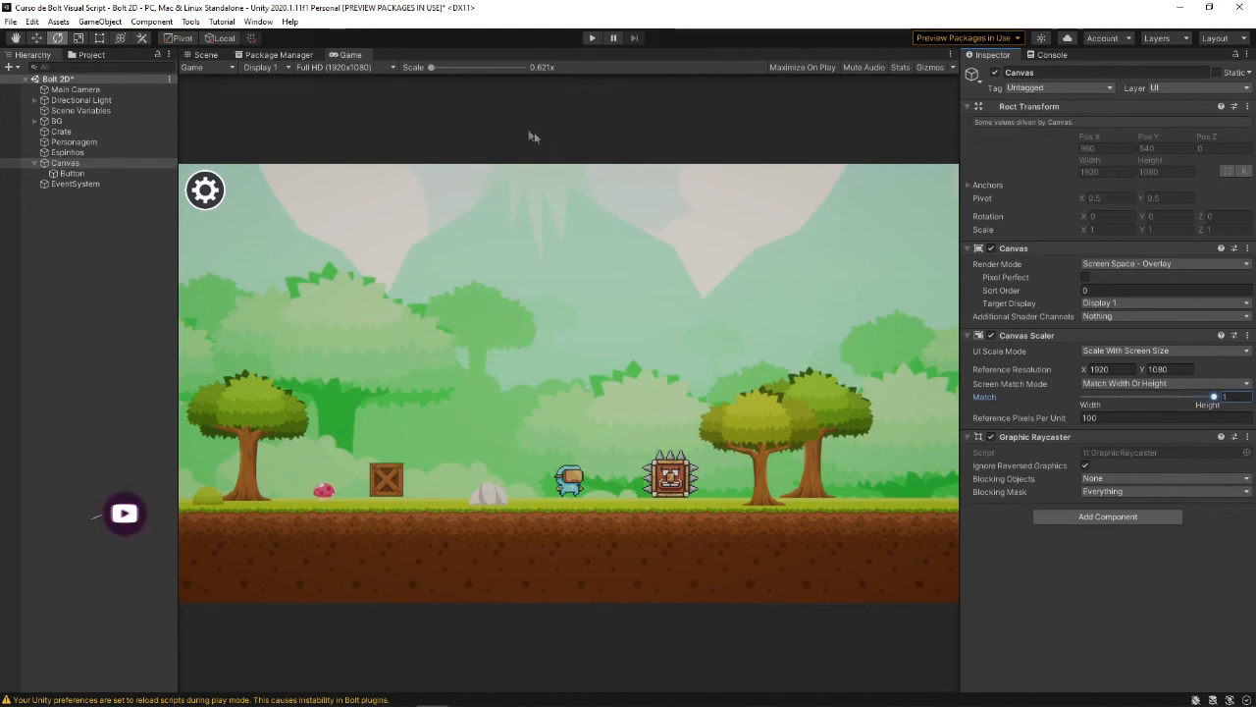
{"action": "left_click", "coordinate": [377, 67]}
{"action": "left_click", "coordinate": [342, 284]}
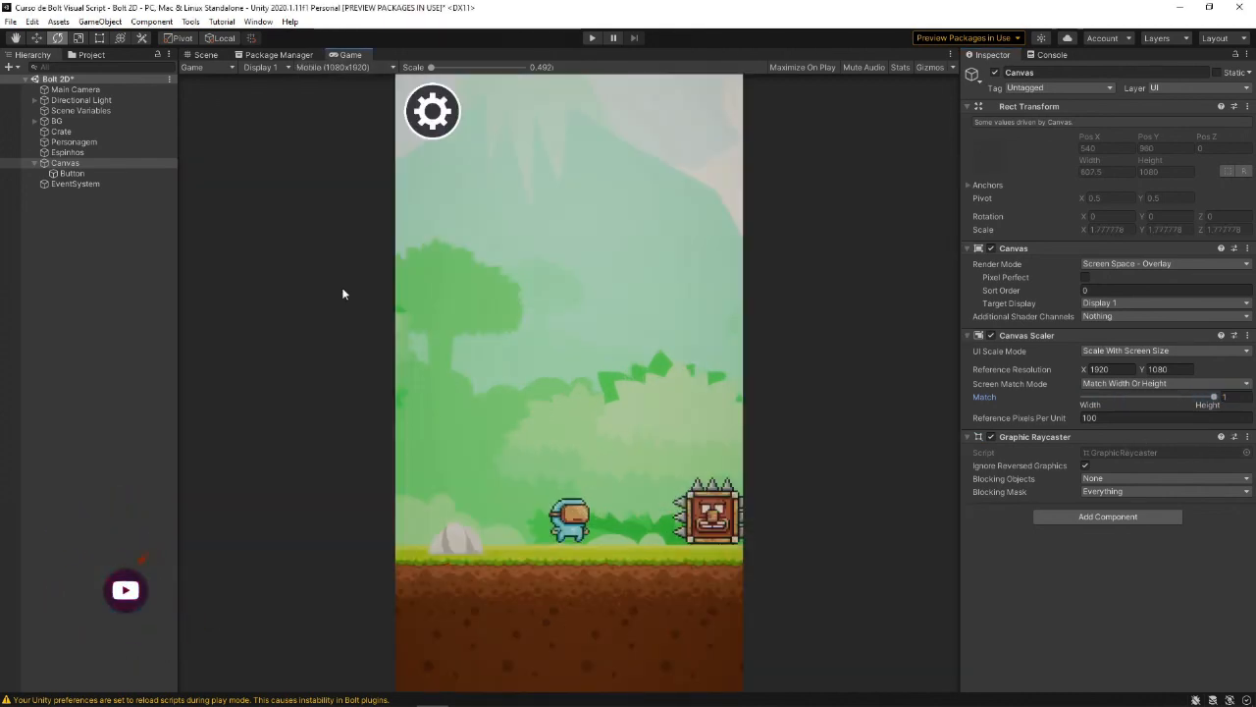
{"action": "left_click_drag", "start_coordinate": [1216, 397], "coordinate": [1224, 411]}
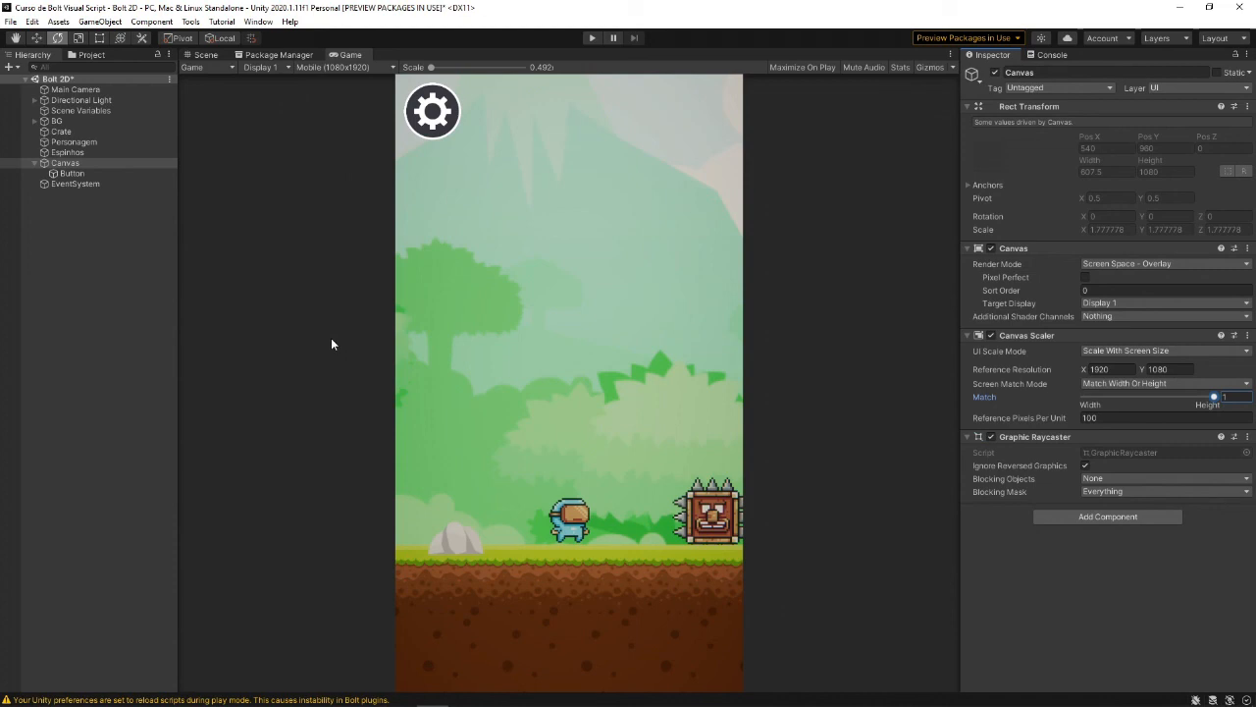
{"action": "left_click", "coordinate": [332, 68]}
{"action": "left_click", "coordinate": [140, 176]}
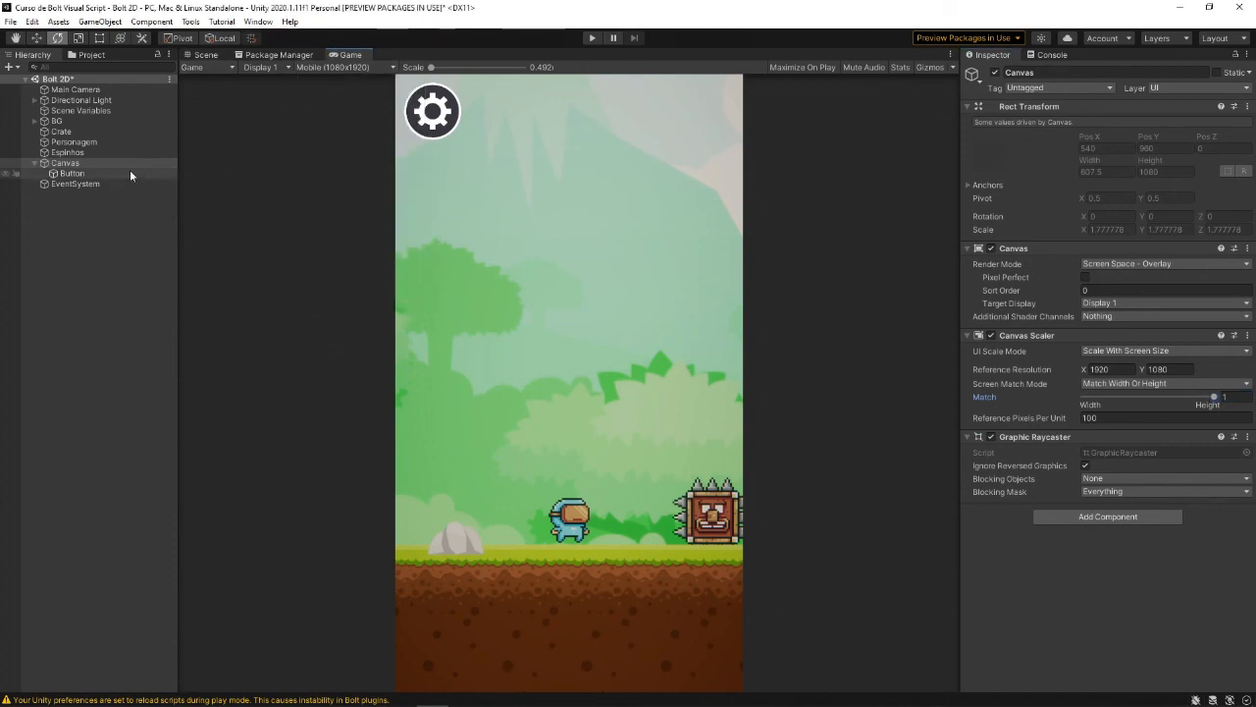